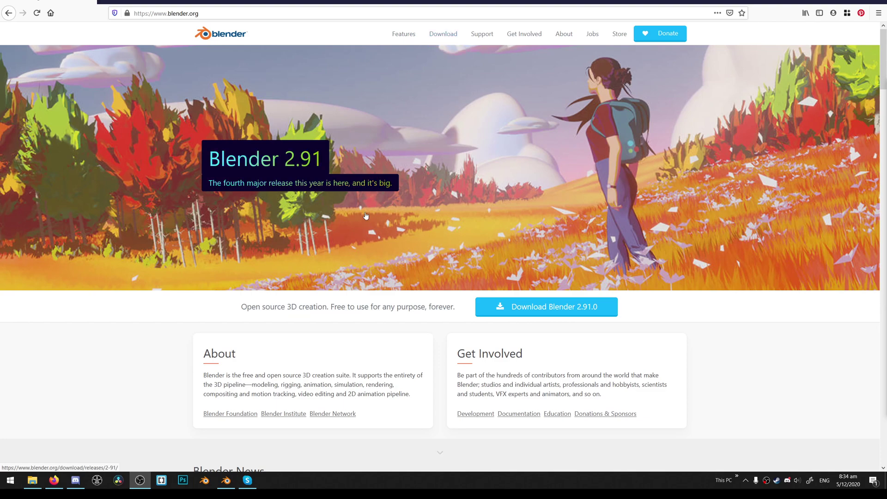
# Open the blender.org download page and go to the experimental daily builds to view the Blender 2.92.0 Alpha download.
pyautogui.scroll(-5, 365, 216)
pyautogui.scroll(5, 373, 204)
pyautogui.click(442, 36)
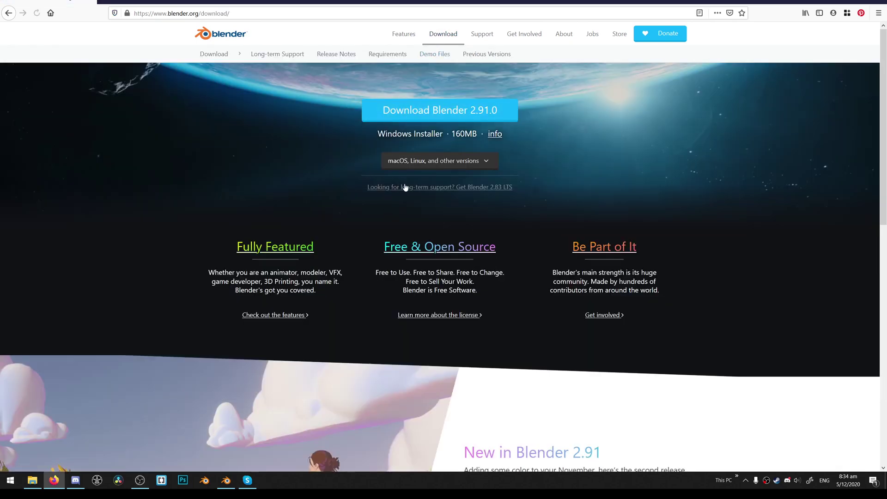
pyautogui.scroll(-10, 404, 188)
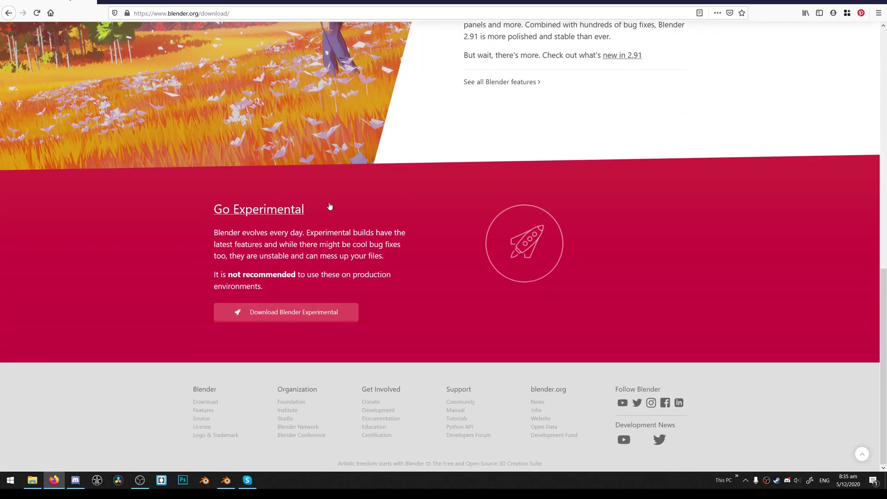
pyautogui.scroll(10, 330, 207)
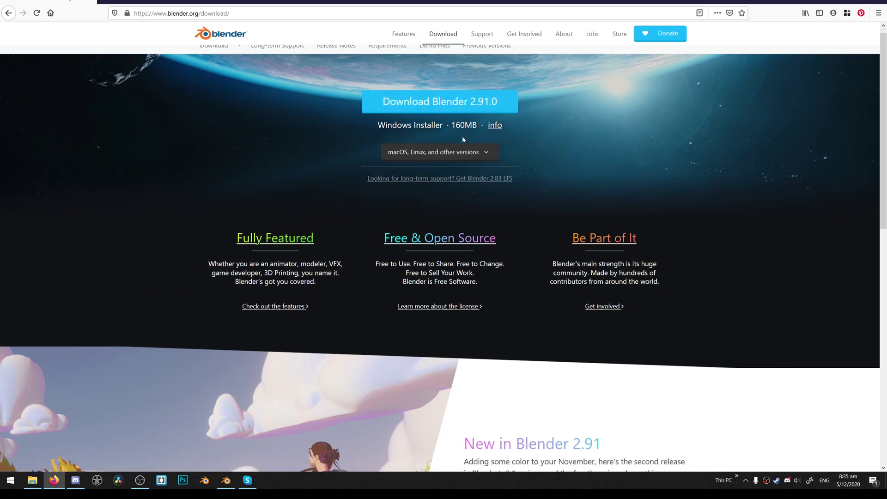
pyautogui.scroll(-10, 462, 139)
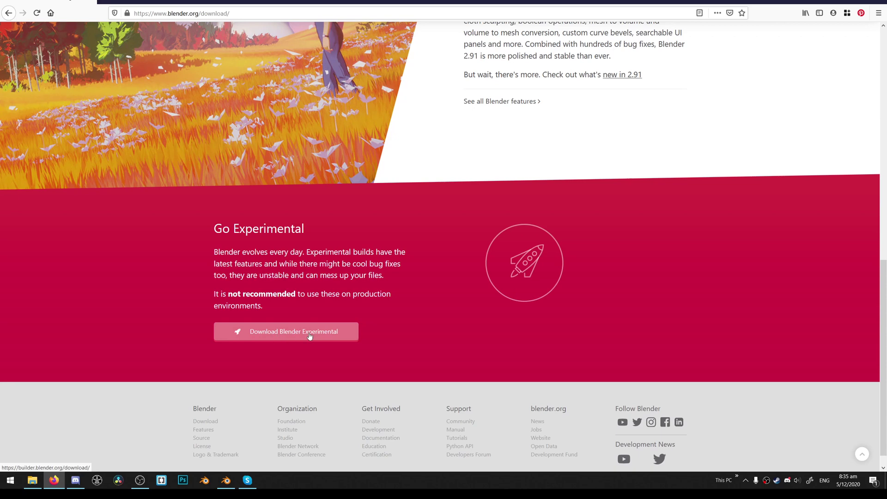
pyautogui.click(309, 336)
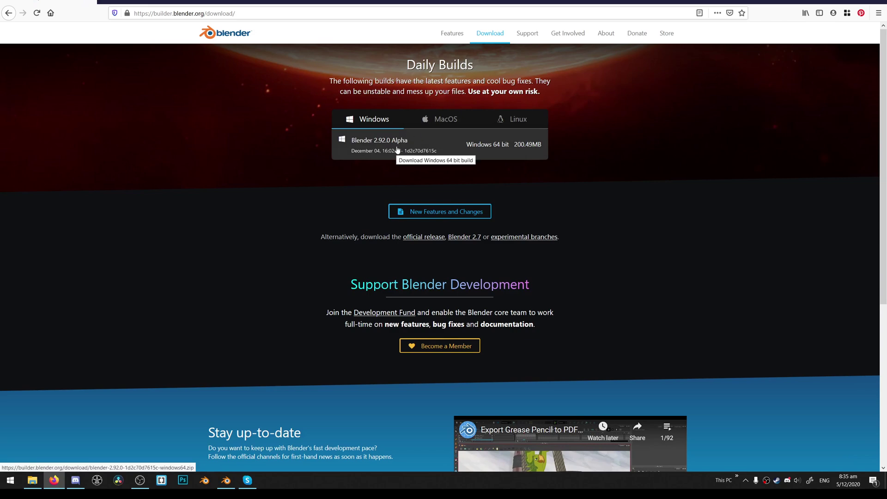
pyautogui.scroll(-3, 410, 193)
pyautogui.scroll(3, 424, 198)
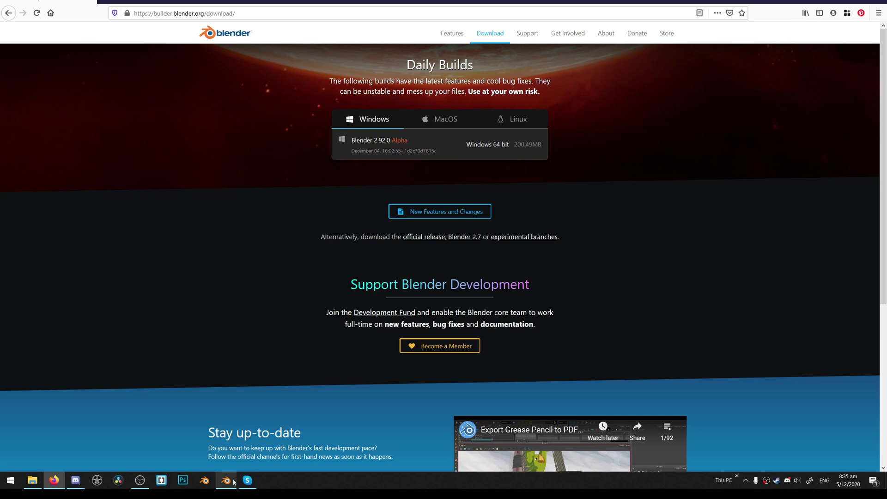
# Switch to Blender and examine the finished table model, its node tree and its GeometryNodes modifier inputs.
pyautogui.click(226, 480)
pyautogui.moveTo(324, 162); pyautogui.dragTo(357, 192, button='middle')
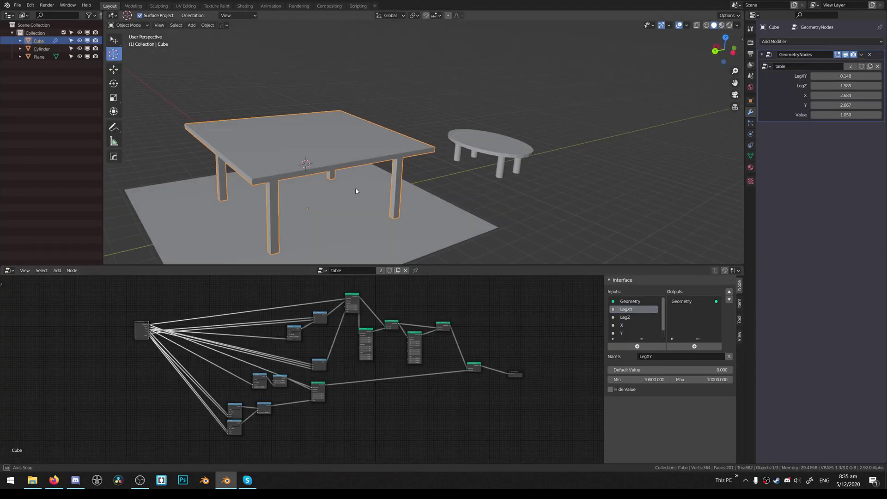
pyautogui.scroll(3, 406, 169)
pyautogui.moveTo(406, 169); pyautogui.dragTo(410, 144, button='middle')
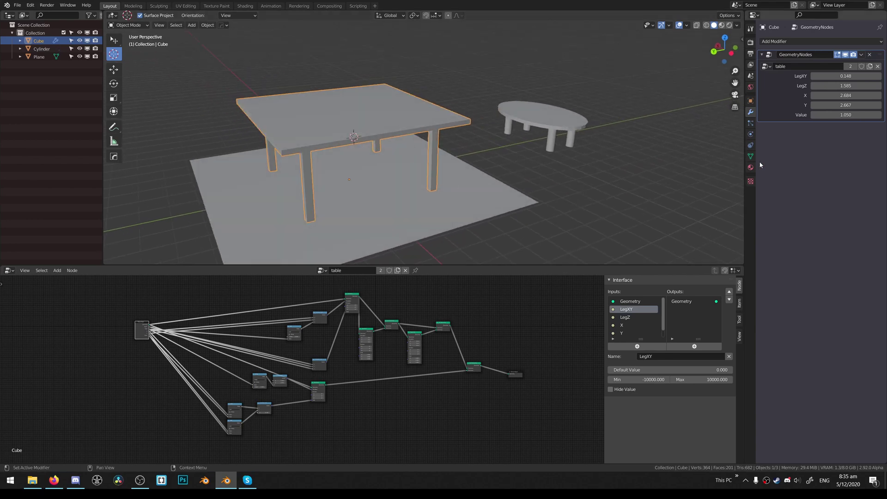
pyautogui.moveTo(846, 76); pyautogui.dragTo(860, 114)
pyautogui.moveTo(467, 184)
pyautogui.mouseDown(button='middle')
pyautogui.moveTo(452, 197)
pyautogui.moveTo(453, 180)
pyautogui.mouseUp(button='middle')
pyautogui.scroll(3, 453, 179)
pyautogui.scroll(-5, 472, 137)
pyautogui.moveTo(472, 137); pyautogui.dragTo(381, 345, button='middle')
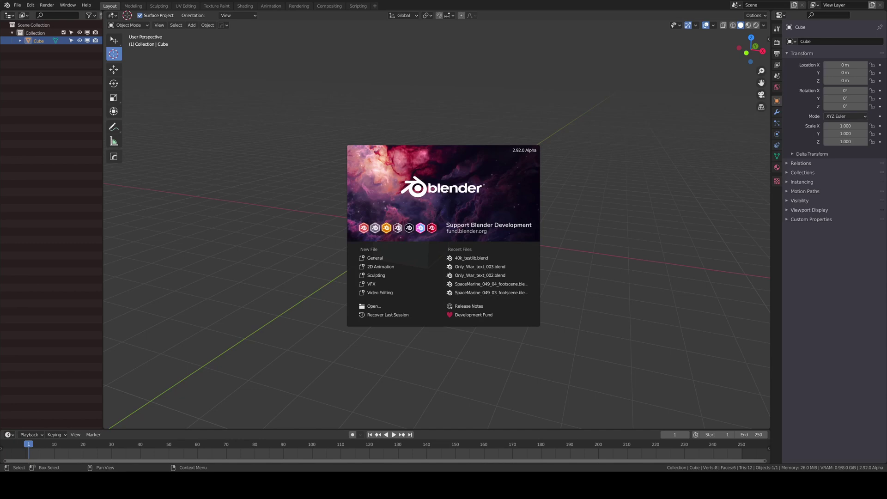
# Dismiss the splash screen, enlarge the timeline area and change it to a Geometry Node Editor.
pyautogui.click(496, 235)
pyautogui.moveTo(495, 248); pyautogui.dragTo(479, 248, button='middle')
pyautogui.keyDown('shift'); pyautogui.moveTo(467, 207); pyautogui.dragTo(474, 216, button='middle'); pyautogui.keyUp('shift')
pyautogui.moveTo(339, 426); pyautogui.dragTo(353, 262)
pyautogui.click(10, 271)
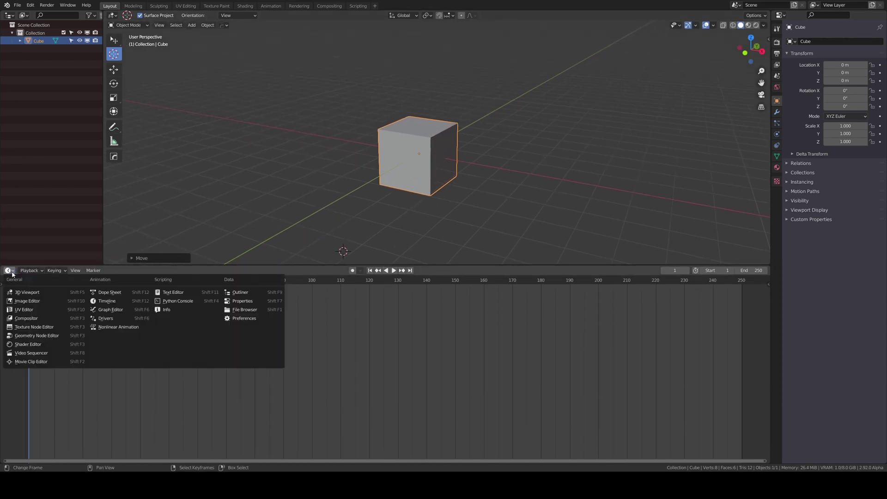
pyautogui.click(38, 336)
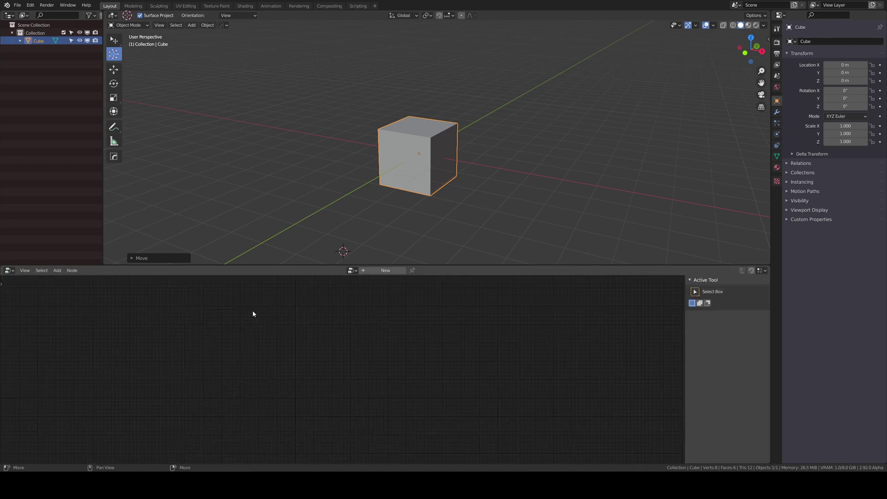
# Create a new geometry node tree on the cube and show its modifier in a widened properties area.
pyautogui.click(375, 271)
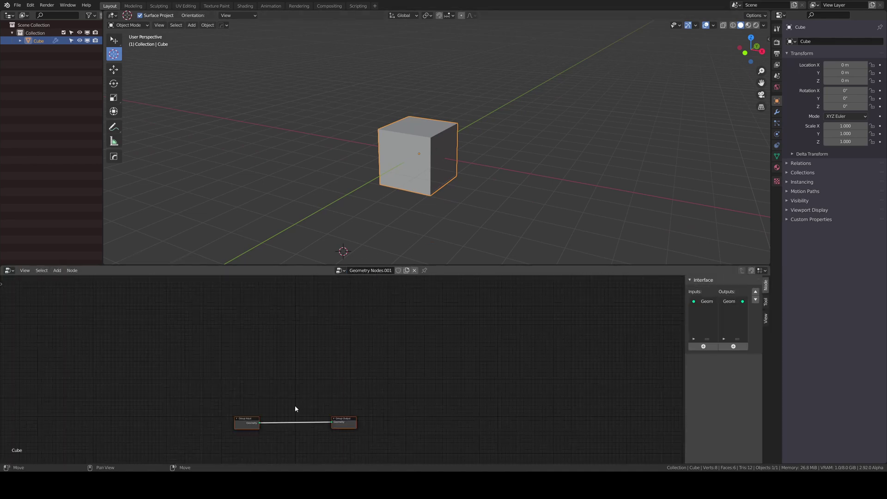
pyautogui.scroll(2, 361, 355)
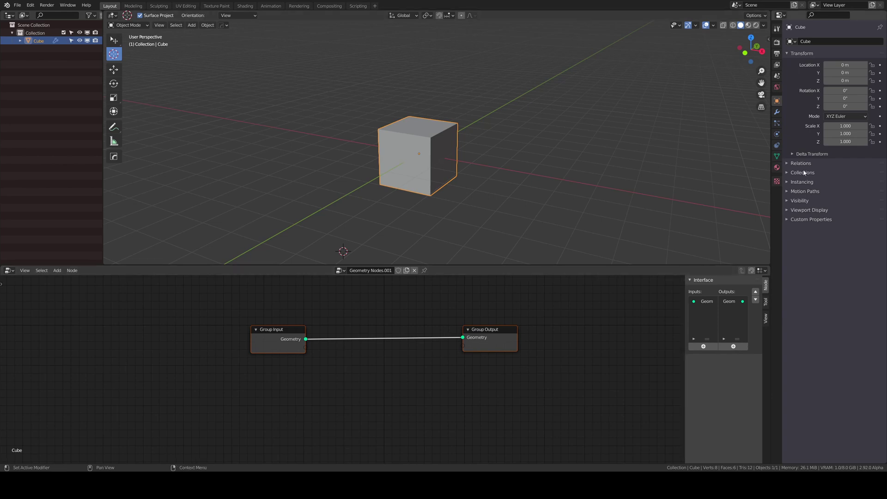
pyautogui.click(778, 113)
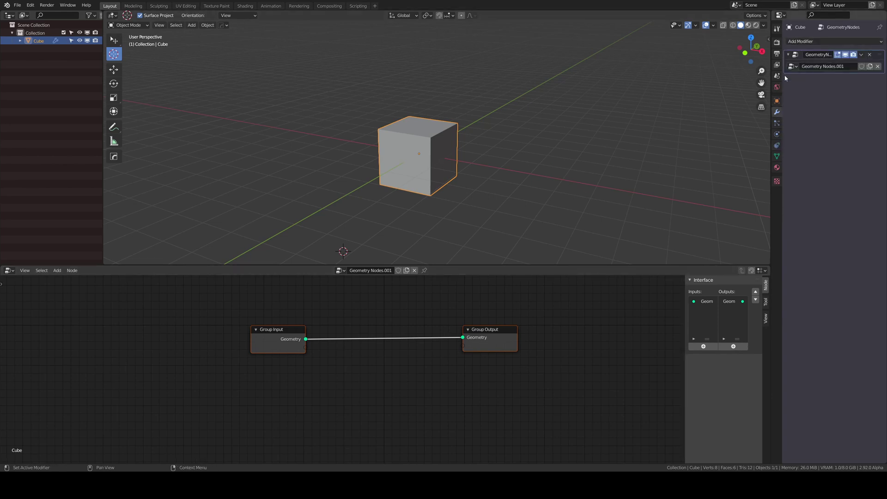
pyautogui.moveTo(770, 104); pyautogui.dragTo(744, 103)
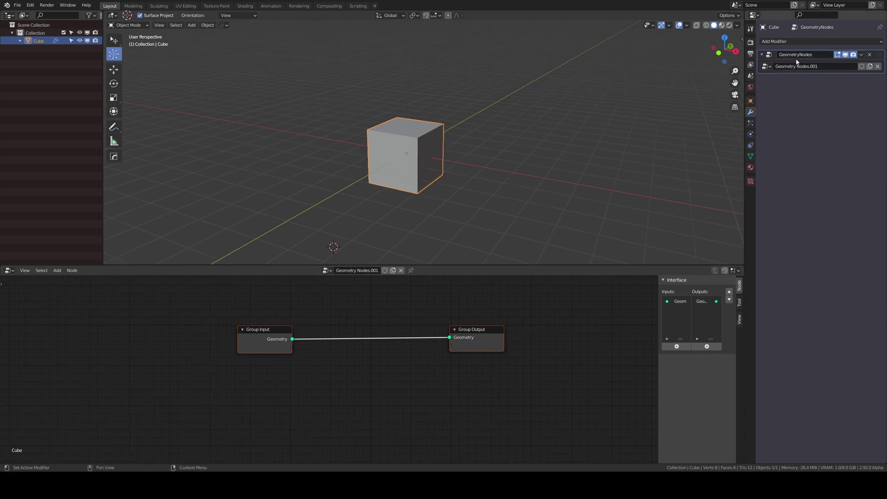
# Rename the cube's geometry node tree to "table".
pyautogui.click(344, 270)
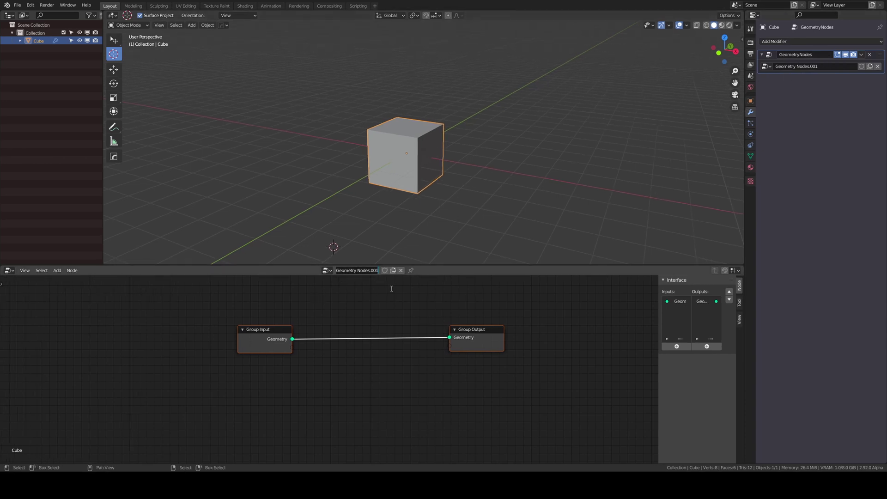
pyautogui.hotkey('ctrl', 'a')
pyautogui.press('BackSpace')
pyautogui.press('Return')
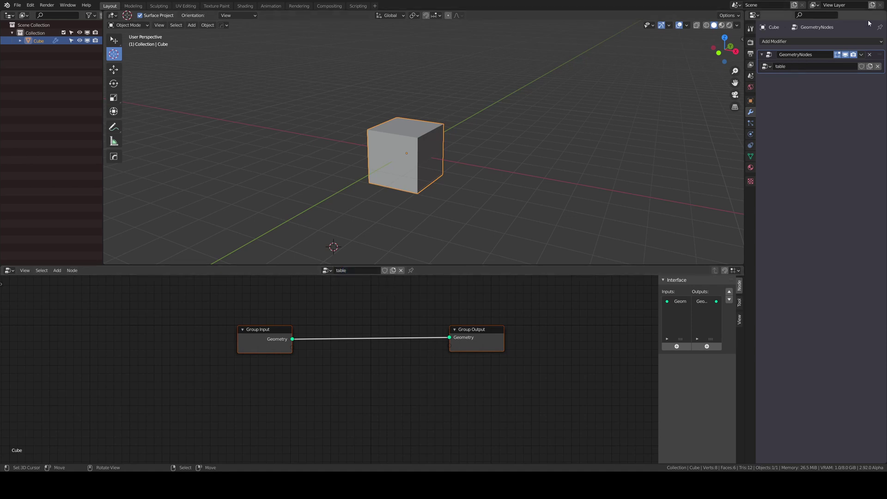
# Spread the Group Input and Group Output nodes farther apart to make room between them.
pyautogui.click(262, 330)
pyautogui.click(390, 319)
pyautogui.moveTo(487, 331); pyautogui.dragTo(543, 329)
pyautogui.moveTo(260, 332); pyautogui.dragTo(226, 329)
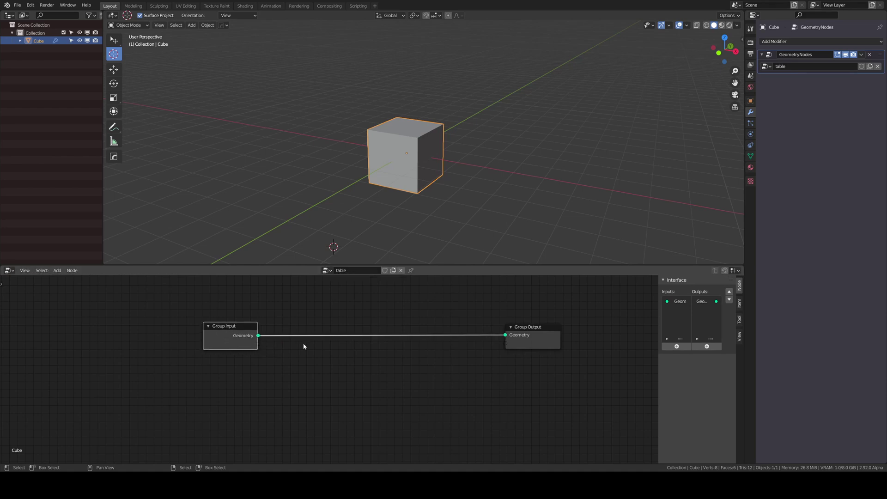
pyautogui.moveTo(303, 347); pyautogui.dragTo(337, 346, button='middle')
pyautogui.moveTo(411, 190); pyautogui.dragTo(424, 176, button='middle')
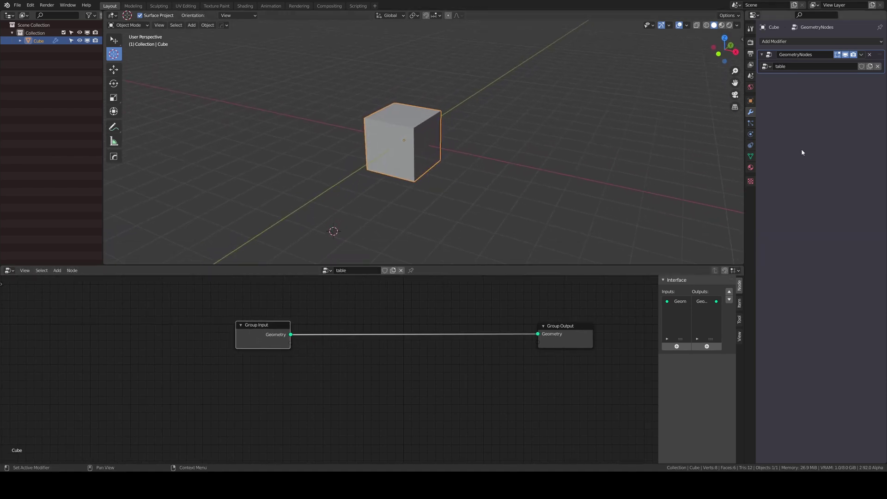
# Add a Transform node on the link between Group Input and Group Output.
pyautogui.hotkey('shift', 'a')
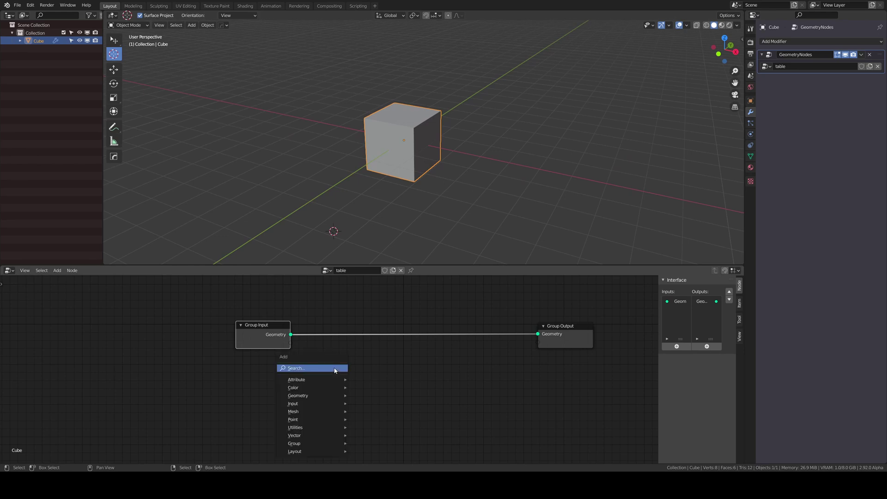
pyautogui.press('Escape')
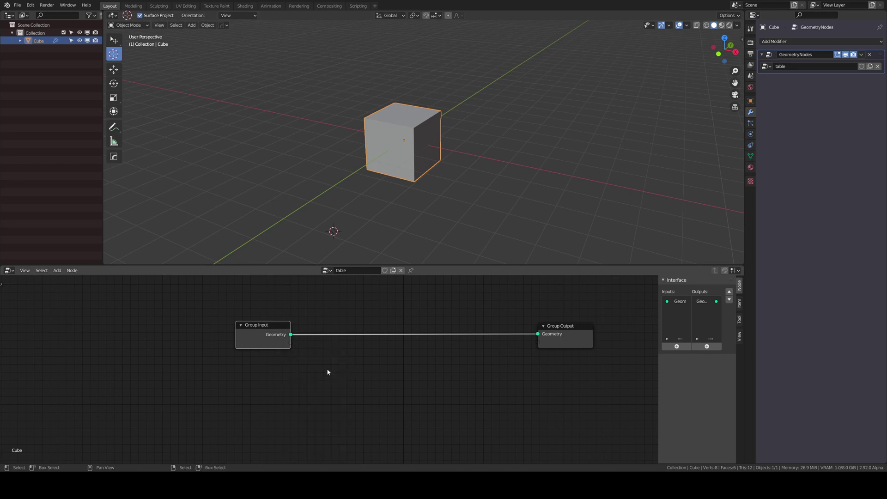
pyautogui.moveTo(328, 372); pyautogui.dragTo(351, 349, button='middle')
pyautogui.hotkey('shift', 'a')
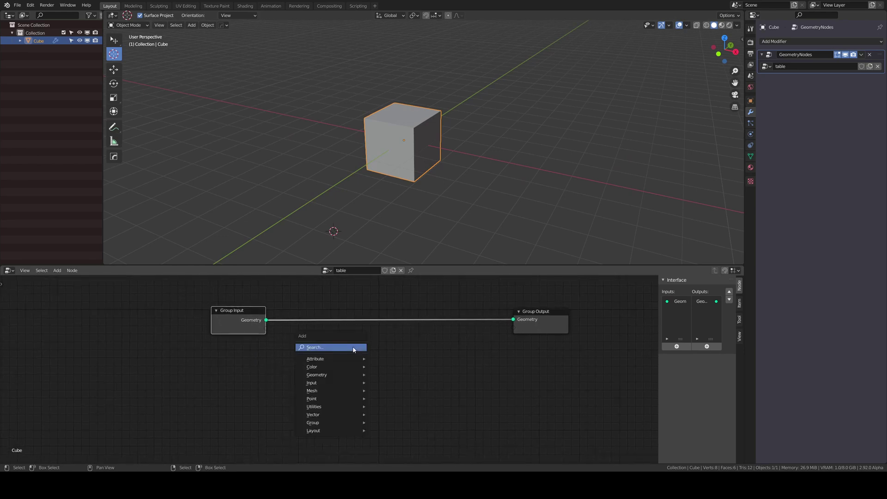
pyautogui.moveTo(322, 375)
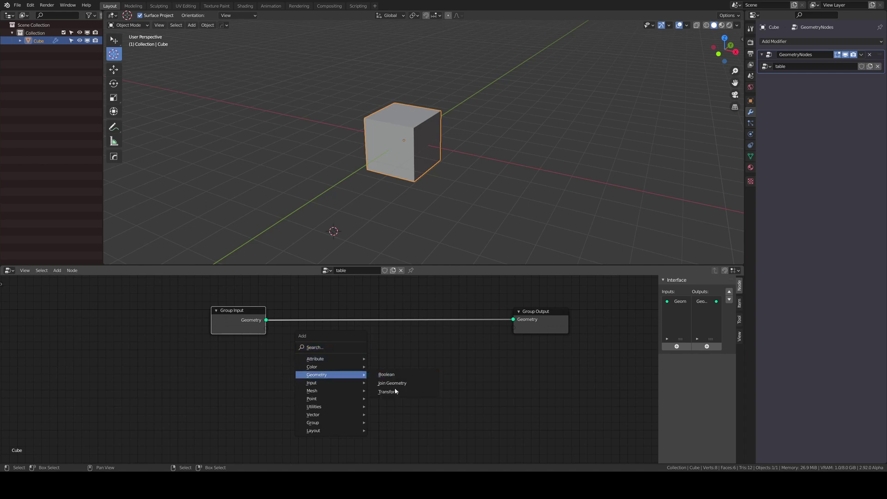
pyautogui.click(395, 391)
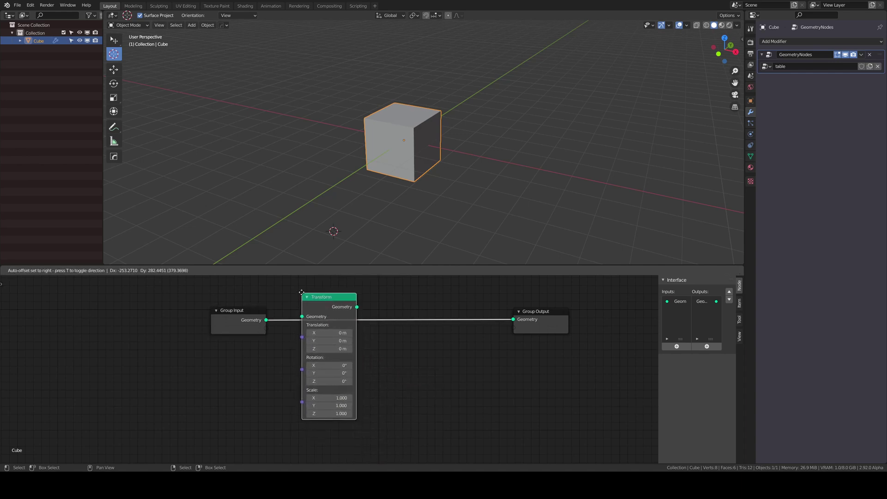
pyautogui.click(352, 302)
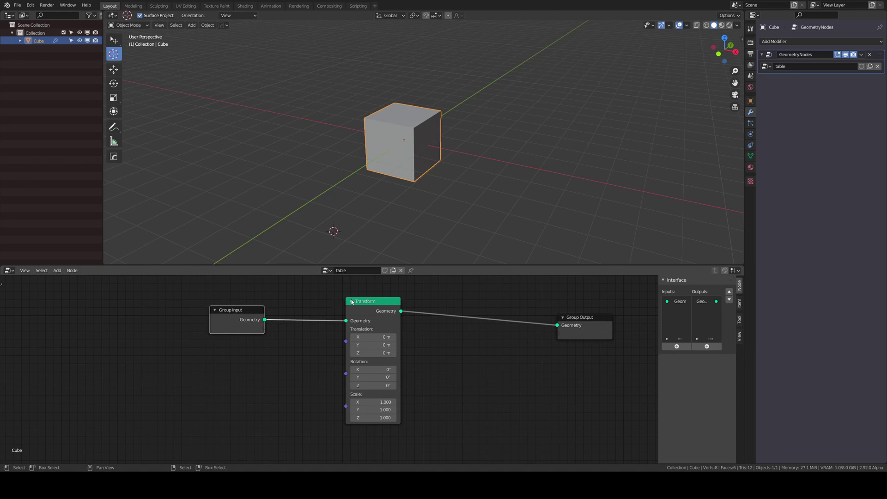
# Space out the Group Input, Transform and Group Output nodes, keeping Transform nearer to Group Input.
pyautogui.moveTo(352, 302); pyautogui.dragTo(317, 300)
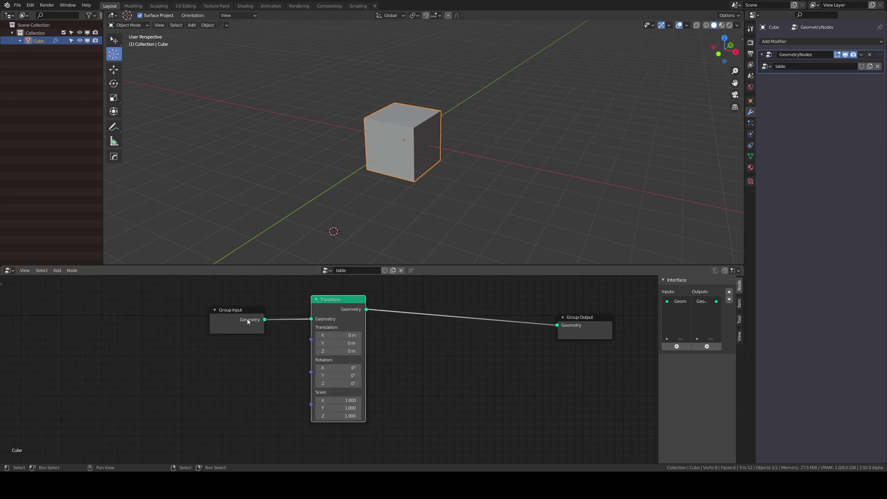
pyautogui.moveTo(247, 321); pyautogui.dragTo(214, 321)
pyautogui.moveTo(594, 329); pyautogui.dragTo(605, 325)
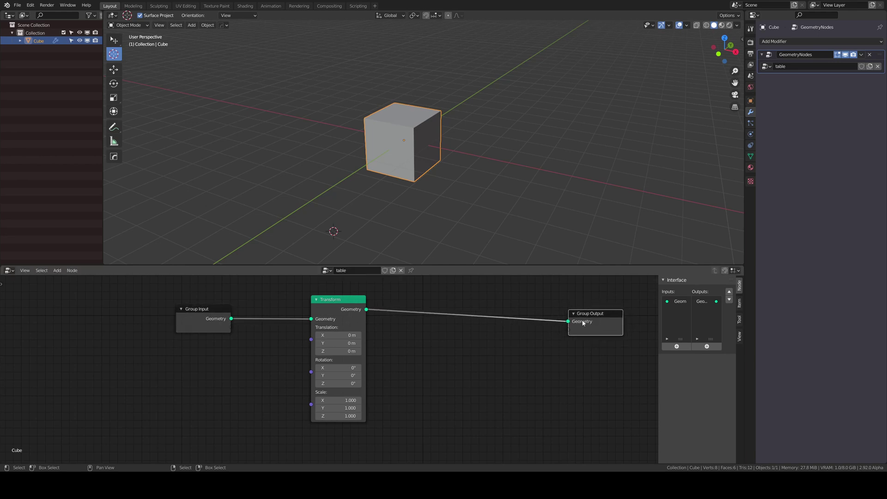
pyautogui.moveTo(335, 304); pyautogui.dragTo(314, 299)
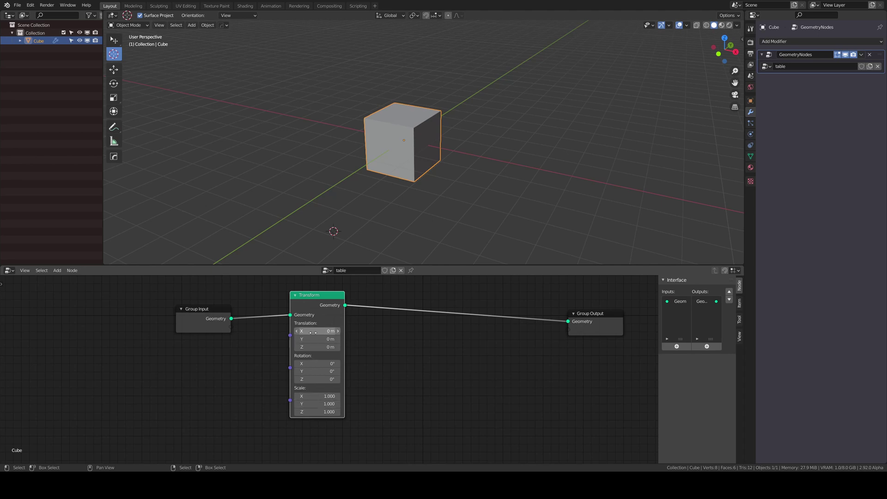
# Set the Transform node's X translation to 2.86 m to shift the cube along the X axis.
pyautogui.moveTo(314, 331); pyautogui.dragTo(402, 331)
pyautogui.moveTo(403, 331); pyautogui.dragTo(398, 341, button='middle')
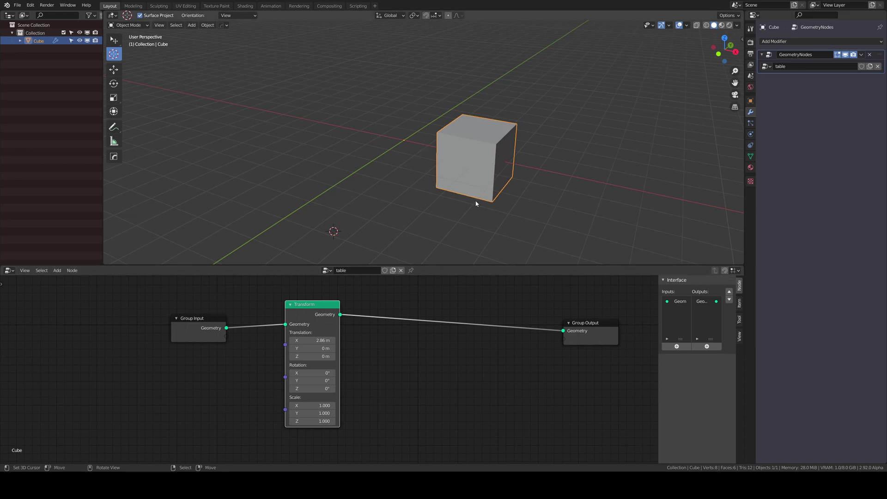
pyautogui.scroll(2, 393, 361)
pyautogui.scroll(-3, 390, 378)
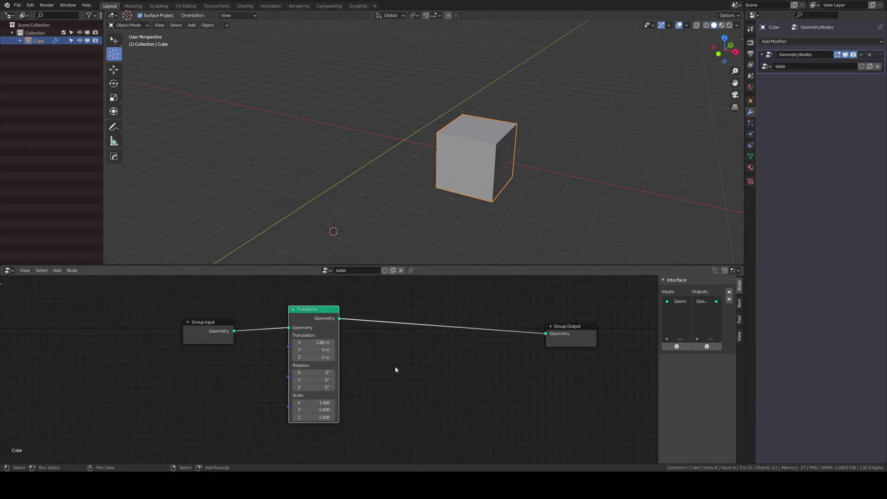
pyautogui.moveTo(396, 369); pyautogui.dragTo(377, 375, button='middle')
pyautogui.scroll(-1, 409, 135)
pyautogui.scroll(-2, 367, 367)
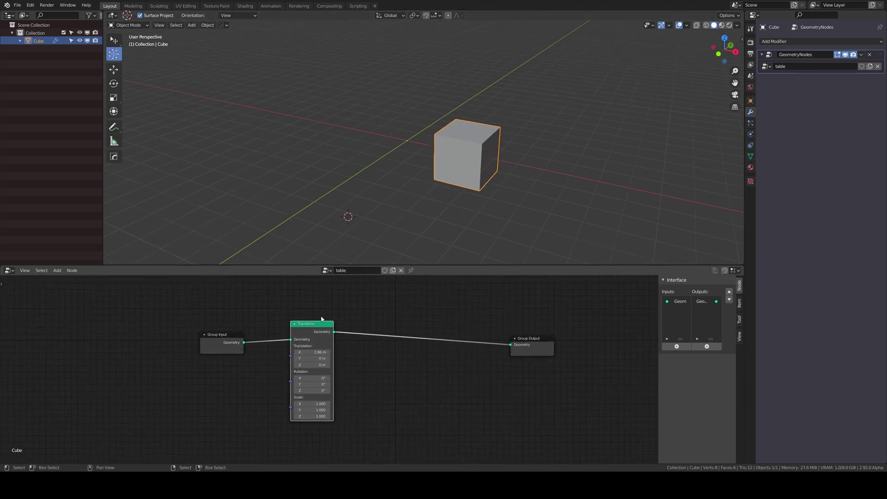
# Raise the Transform node slightly and move the Group Input node farther away from it.
pyautogui.moveTo(322, 324); pyautogui.dragTo(319, 311)
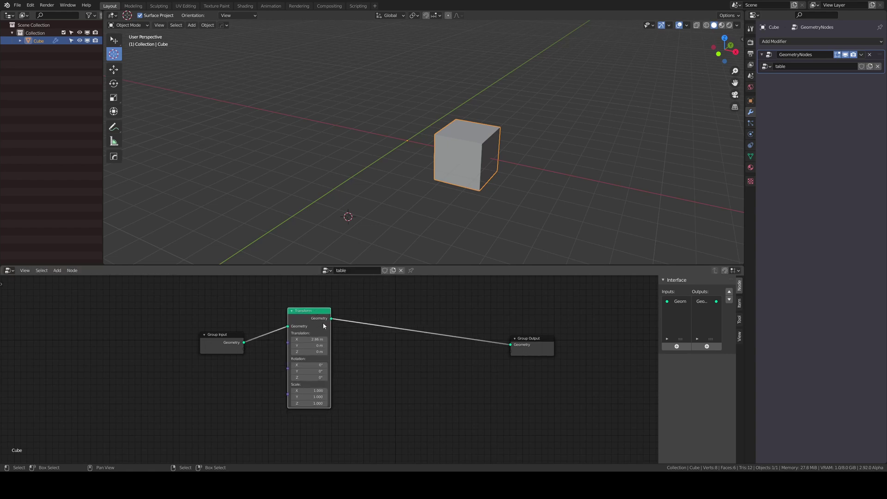
pyautogui.moveTo(359, 366); pyautogui.dragTo(358, 350, button='middle')
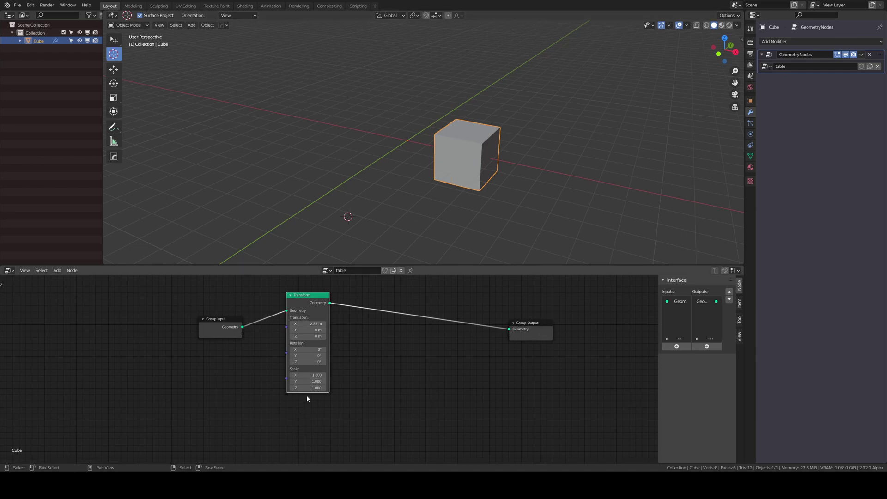
pyautogui.moveTo(221, 320); pyautogui.dragTo(185, 320)
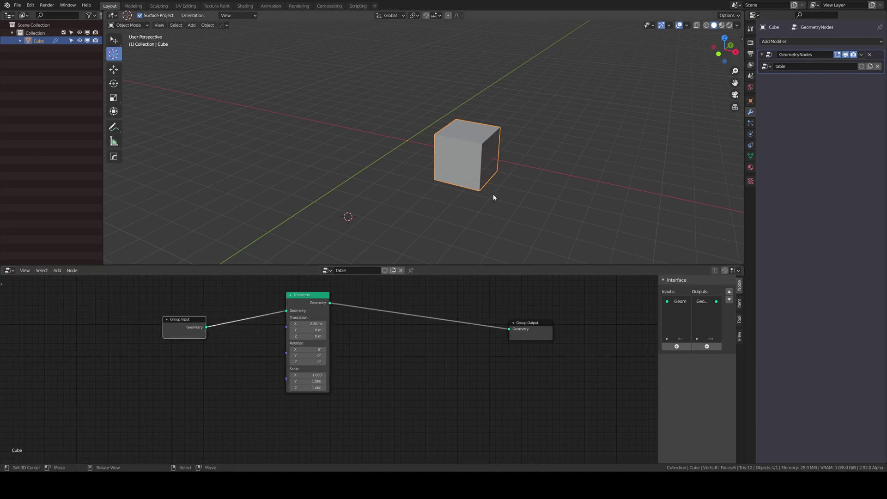
pyautogui.scroll(-1, 257, 399)
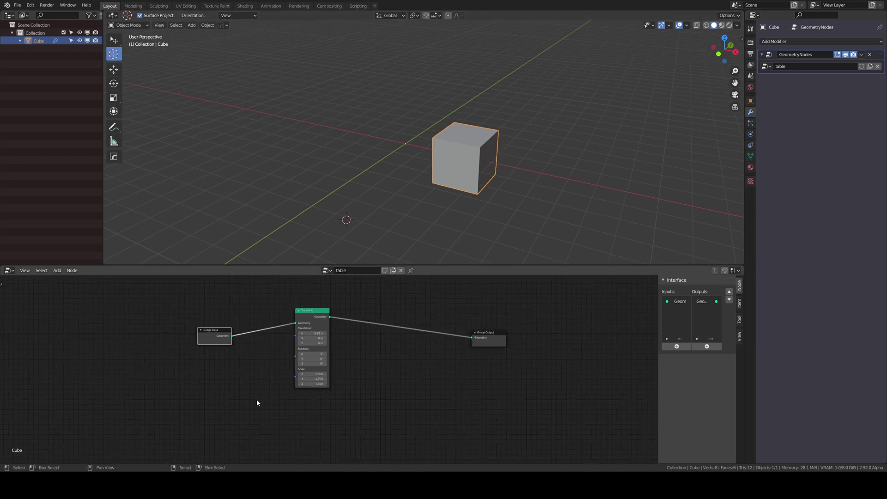
# Set the Transform node's scale to 0.190 in X and 0.220 in Y to thin the cube into a leg.
pyautogui.scroll(3, 246, 396)
pyautogui.scroll(-2, 255, 379)
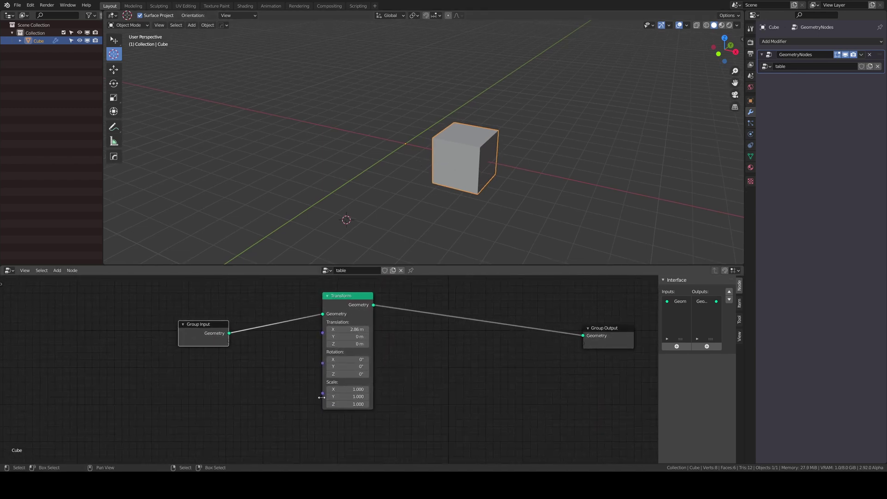
pyautogui.moveTo(347, 390); pyautogui.dragTo(324, 389)
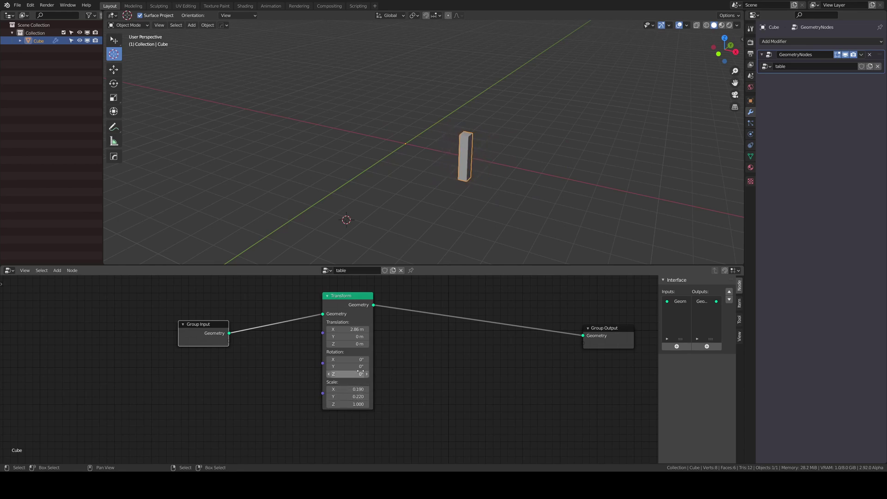
# Add a Combine XYZ node between Group Input and Transform, next to the Transform node's Scale input.
pyautogui.hotkey('shift', 'a')
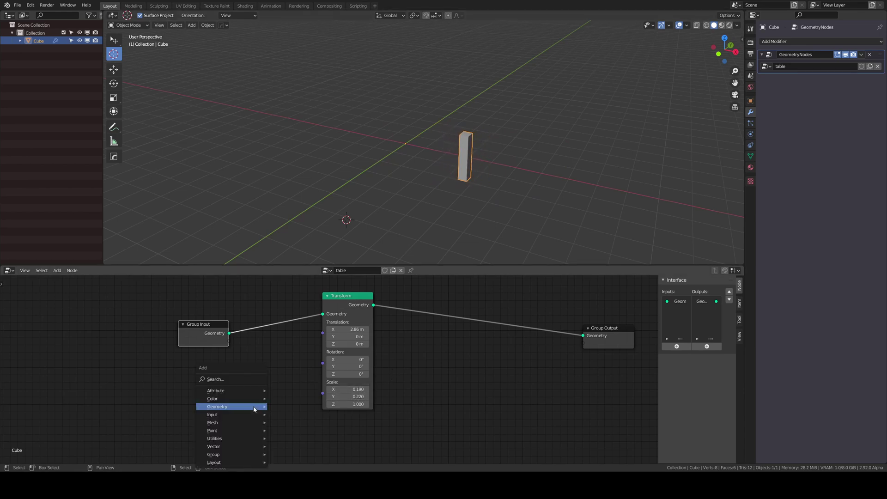
pyautogui.moveTo(230, 392)
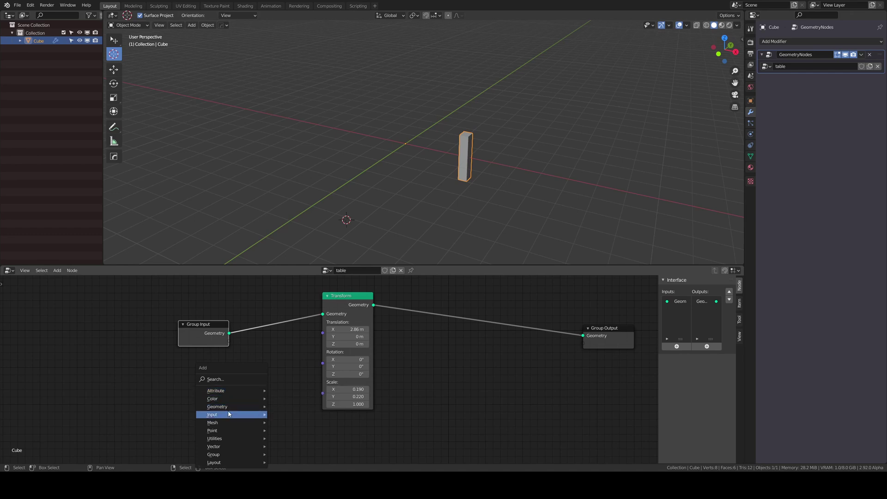
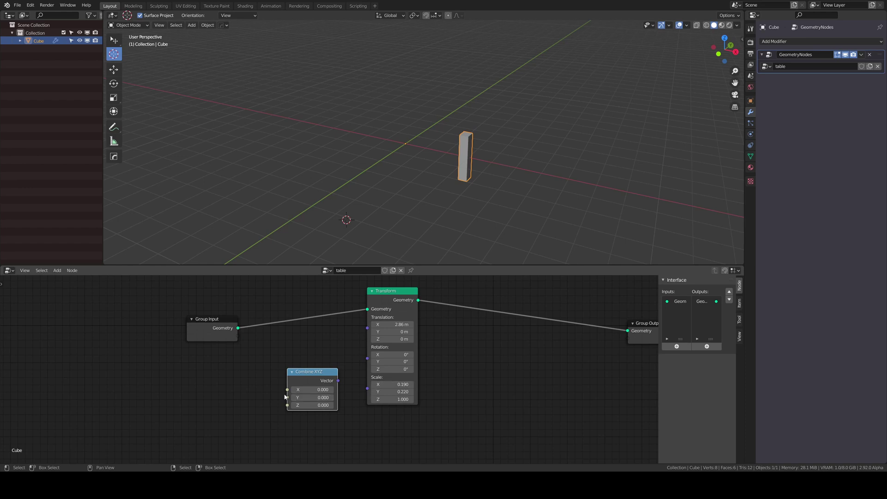
pyautogui.moveTo(312, 379); pyautogui.dragTo(325, 385)
pyautogui.moveTo(266, 409); pyautogui.dragTo(278, 391, button='middle')
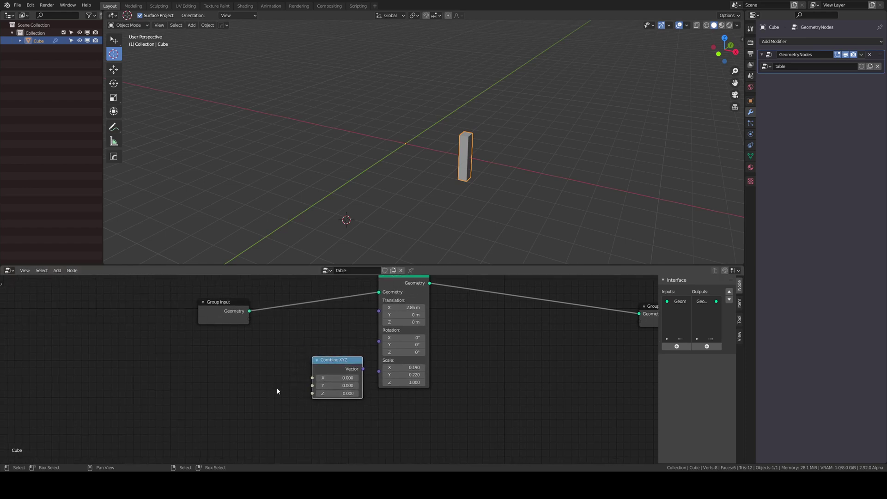
# Add a Value node and link its output to both the X and Y inputs of the Combine XYZ node.
pyautogui.hotkey('shift', 'a')
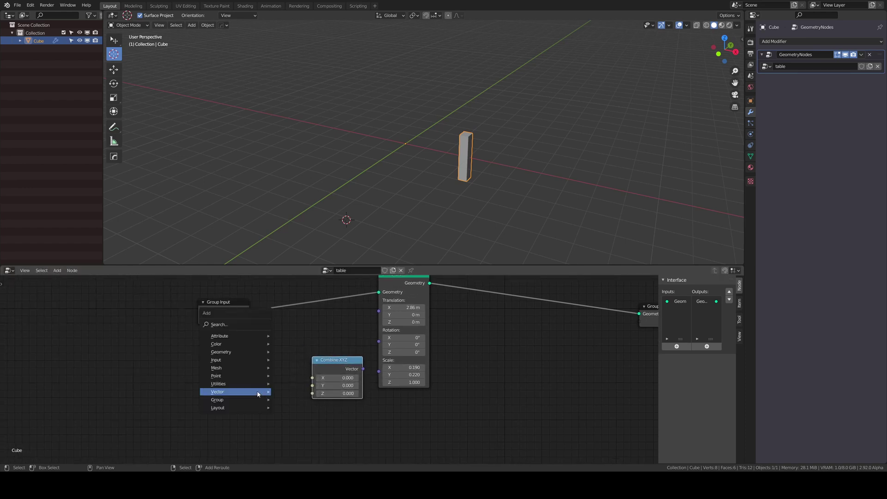
pyautogui.moveTo(256, 395)
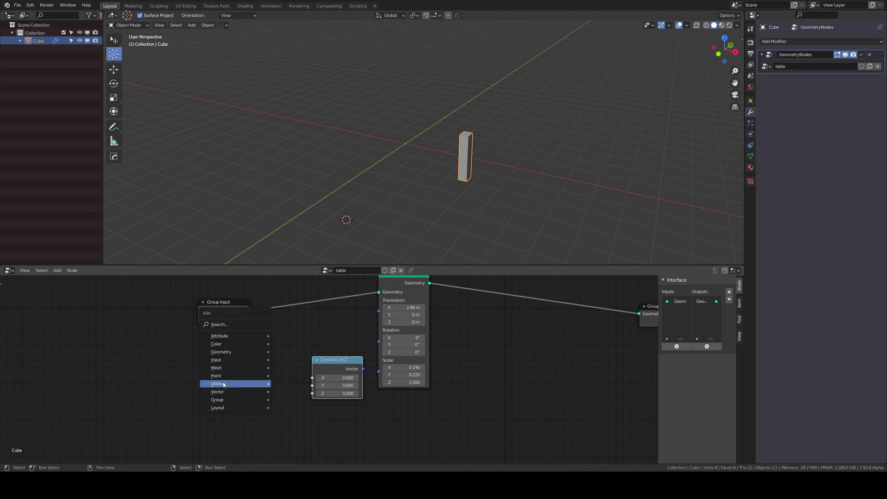
pyautogui.moveTo(223, 337)
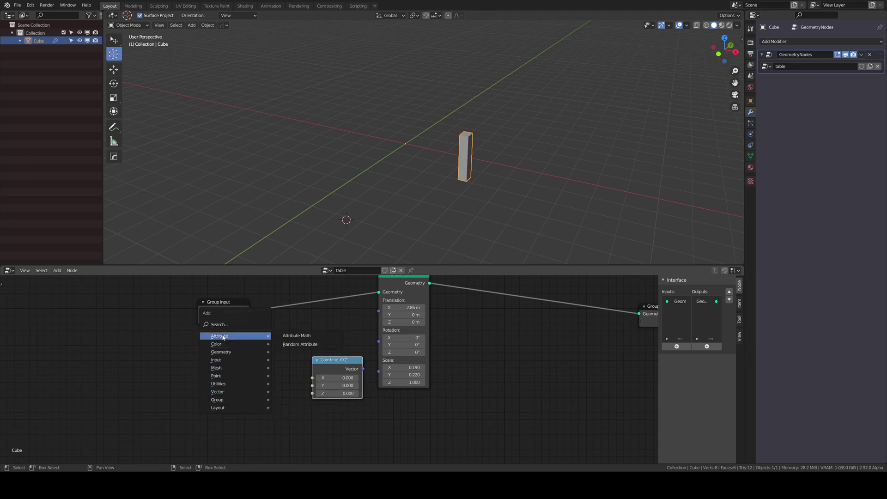
pyautogui.moveTo(227, 363)
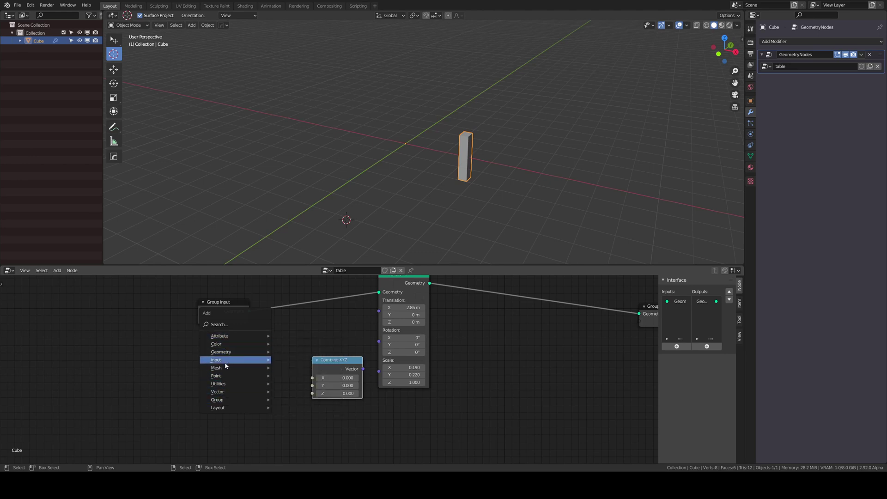
pyautogui.click(289, 377)
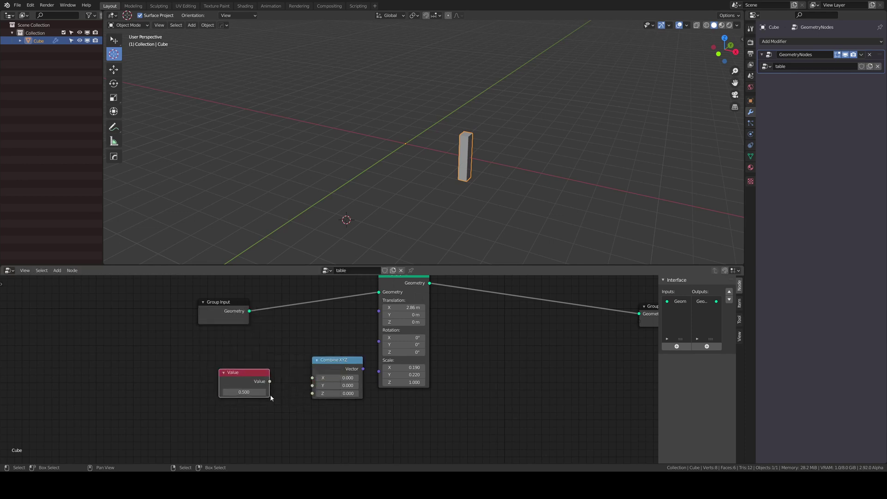
pyautogui.moveTo(270, 381); pyautogui.dragTo(343, 372)
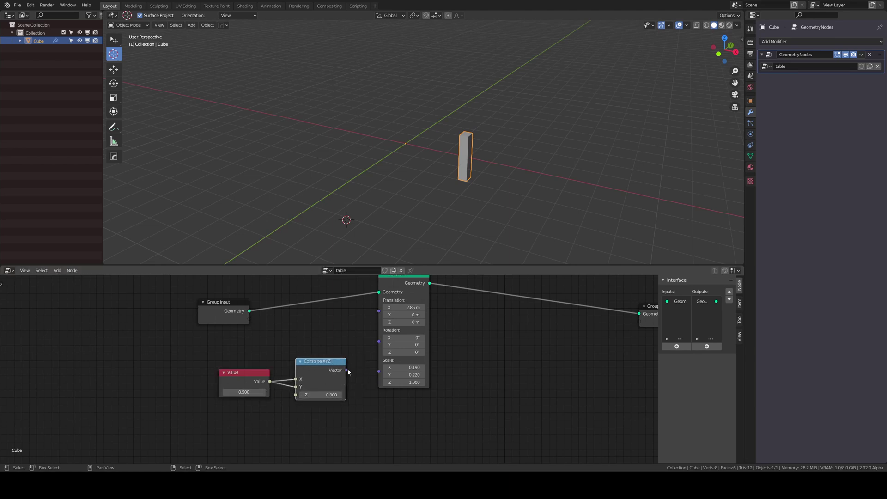
# Link the Combine XYZ vector to the Transform node's Scale input and set its Z value to 1.000.
pyautogui.moveTo(347, 371); pyautogui.dragTo(379, 372)
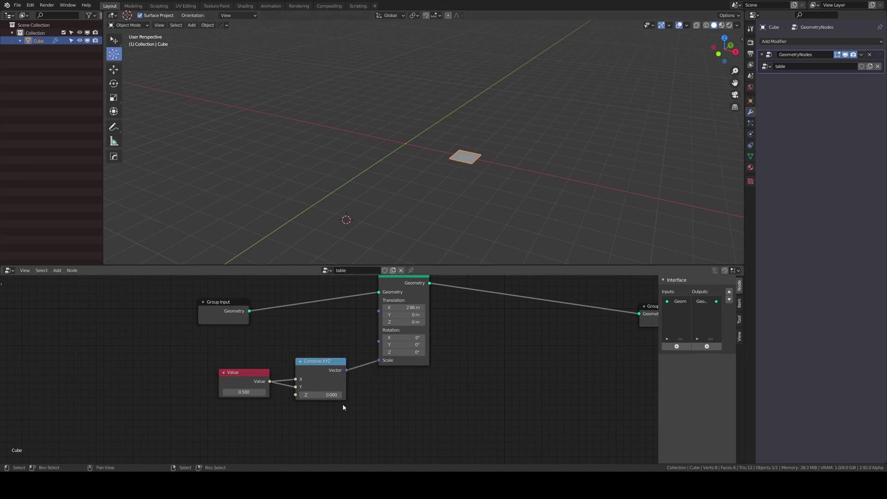
pyautogui.click(328, 396)
pyautogui.press('Return')
pyautogui.moveTo(323, 368); pyautogui.dragTo(339, 359)
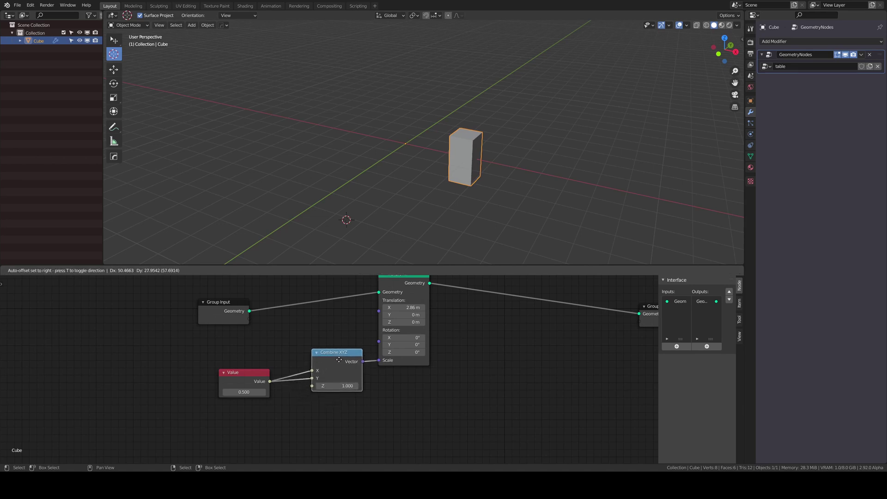
# Set the Value node to 0.170 and move the Group Input node farther from the Transform node.
pyautogui.moveTo(248, 397); pyautogui.dragTo(260, 377)
pyautogui.moveTo(239, 321); pyautogui.dragTo(216, 317)
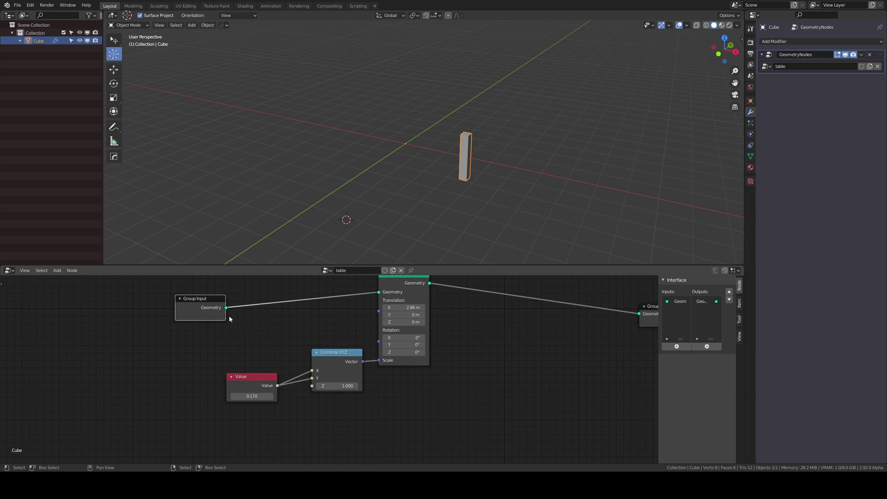
# Delete the Value node and link a new Group Input socket to the Combine XYZ node's X and Y inputs instead.
pyautogui.click(263, 379)
pyautogui.press('x')
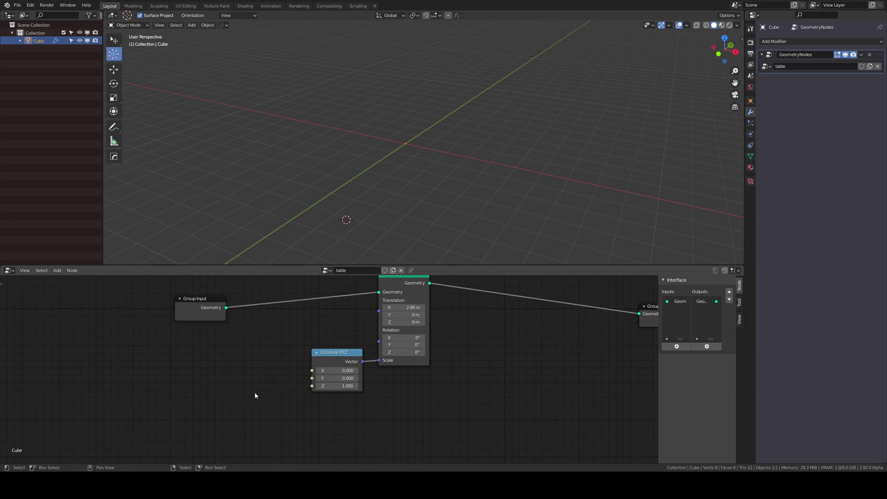
pyautogui.moveTo(225, 318); pyautogui.dragTo(244, 354)
pyautogui.moveTo(303, 373); pyautogui.dragTo(308, 372)
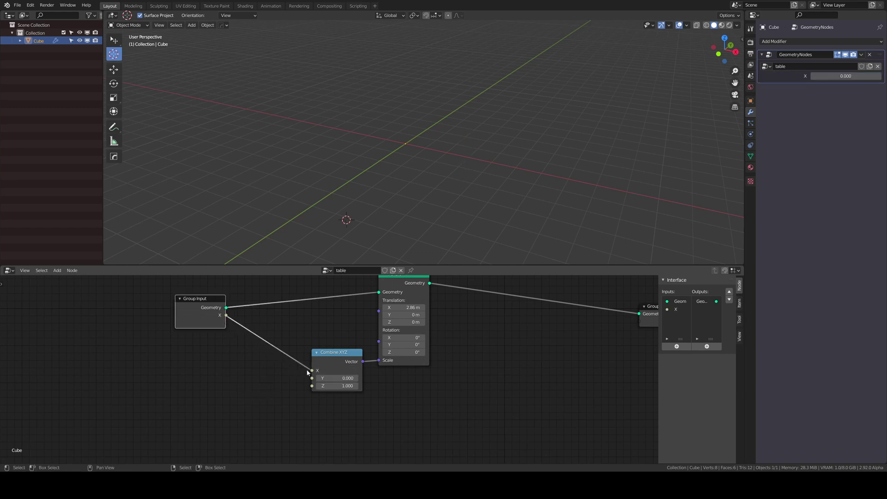
pyautogui.moveTo(226, 316); pyautogui.dragTo(253, 350)
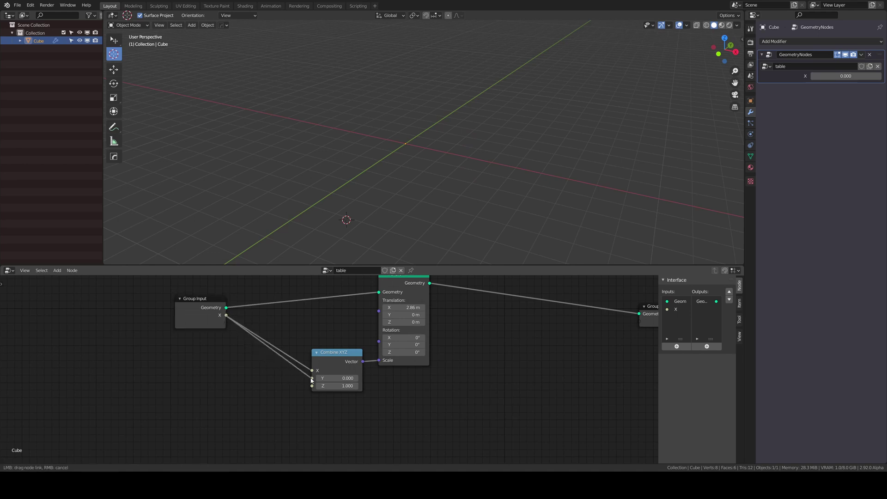
pyautogui.moveTo(311, 380); pyautogui.dragTo(312, 379)
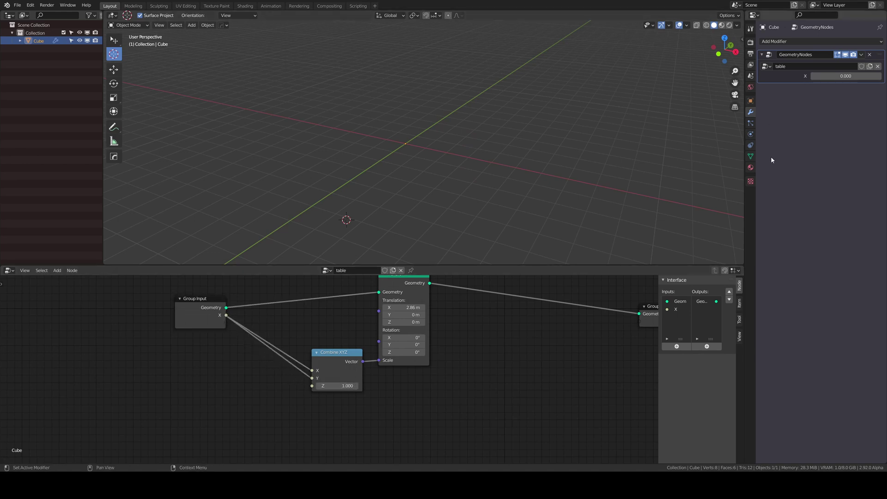
# Rename the exposed X group input to leg and set its value to 0.112 in the GeometryNodes modifier.
pyautogui.click(183, 325)
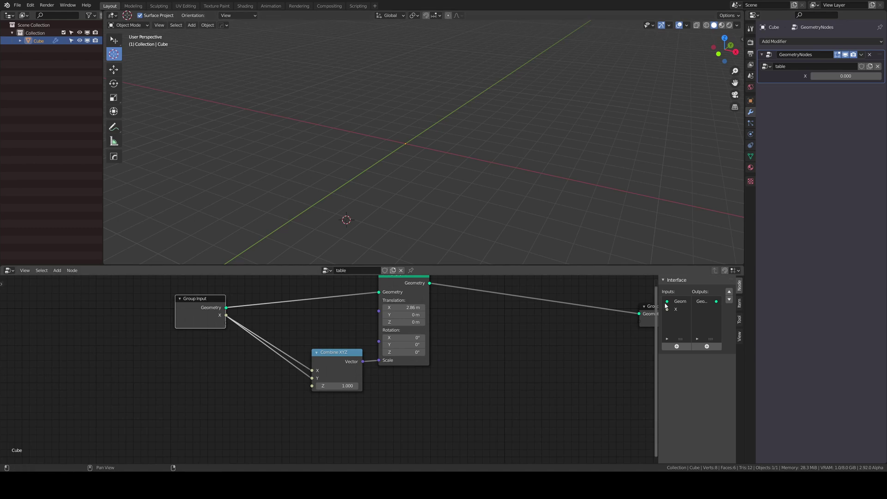
pyautogui.moveTo(658, 306); pyautogui.dragTo(604, 307)
pyautogui.click(629, 310)
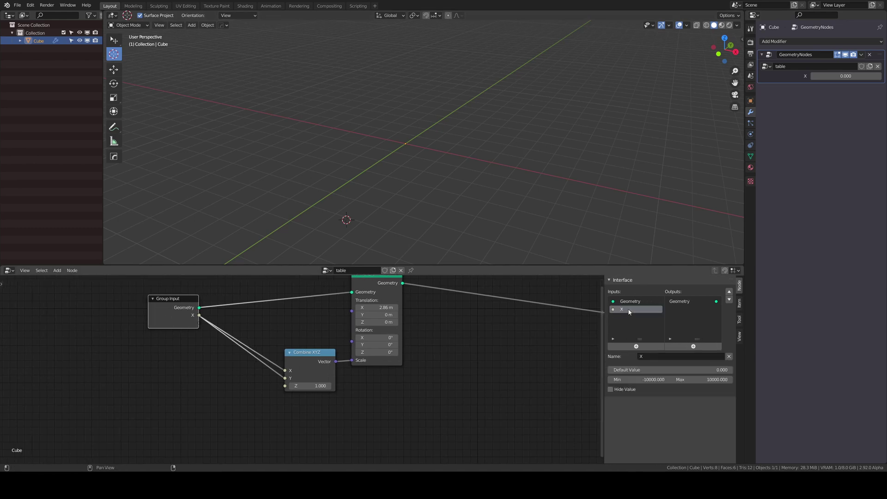
pyautogui.click(653, 356)
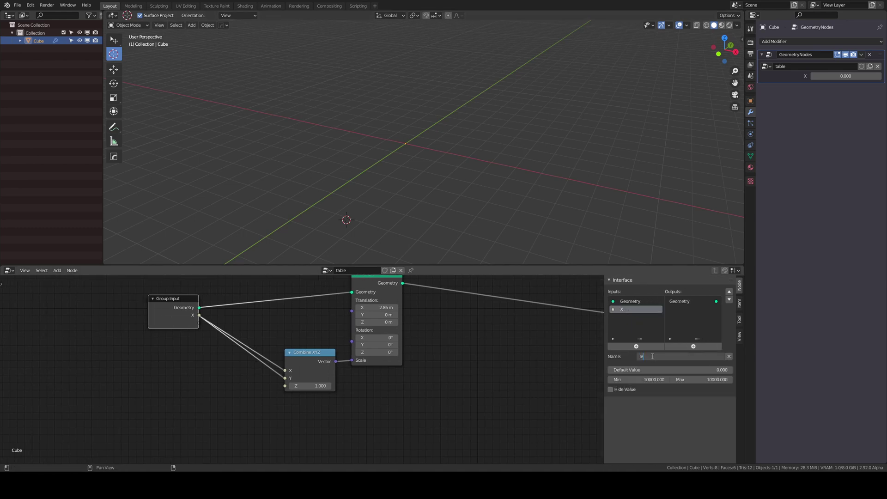
pyautogui.press('Return')
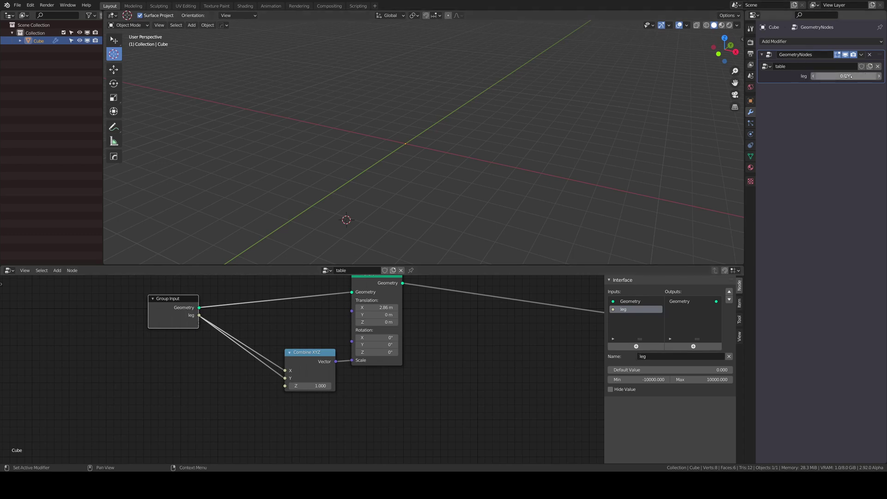
pyautogui.moveTo(849, 76); pyautogui.dragTo(845, 77)
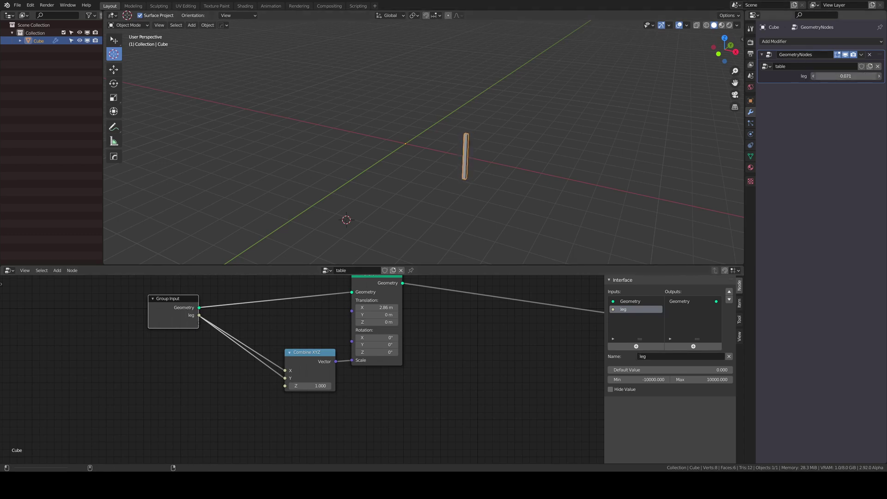
# Raise the Transform and Combine XYZ nodes slightly to free up space in the node tree.
pyautogui.moveTo(410, 335); pyautogui.dragTo(368, 359, button='middle')
pyautogui.scroll(2, 372, 341)
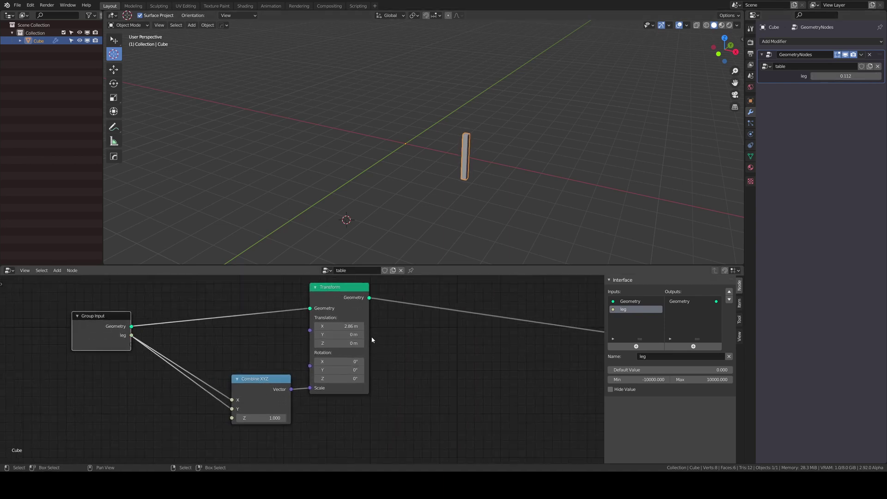
pyautogui.scroll(-4, 375, 334)
pyautogui.scroll(-1, 375, 335)
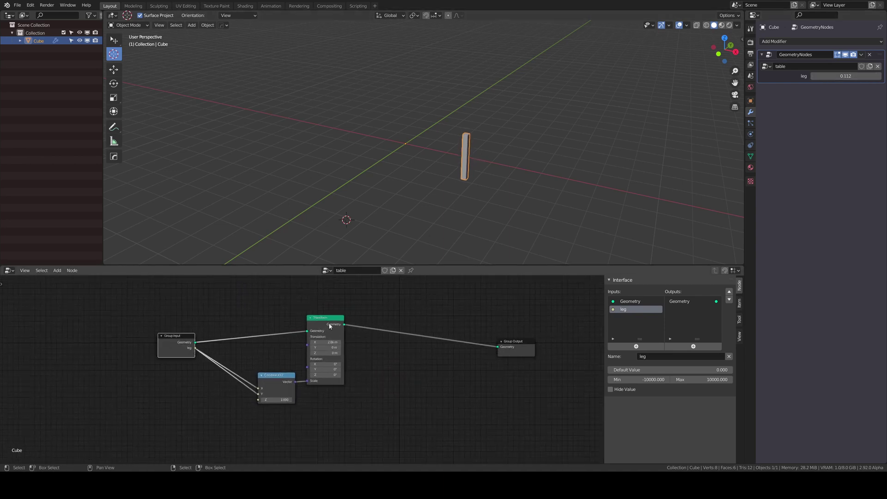
pyautogui.click(323, 309)
pyautogui.moveTo(328, 319); pyautogui.dragTo(324, 312)
pyautogui.moveTo(276, 378); pyautogui.dragTo(272, 368)
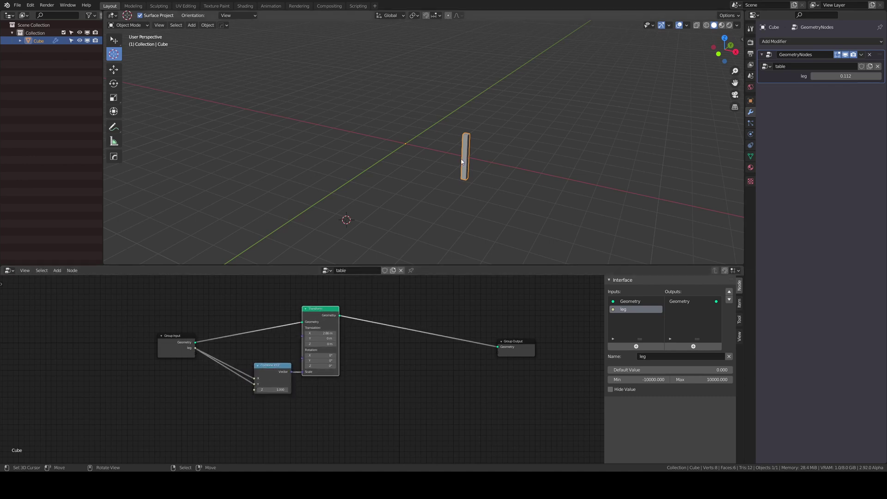
# Duplicate the Transform node, place the copy below the original, and link the original's Geometry output to the copy's Geometry input.
pyautogui.moveTo(374, 365); pyautogui.dragTo(429, 346, button='middle')
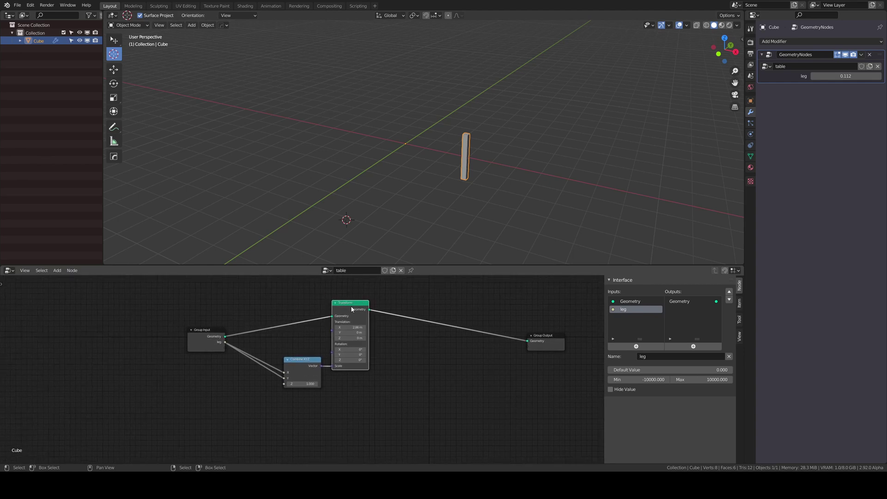
pyautogui.hotkey('shift', 'd')
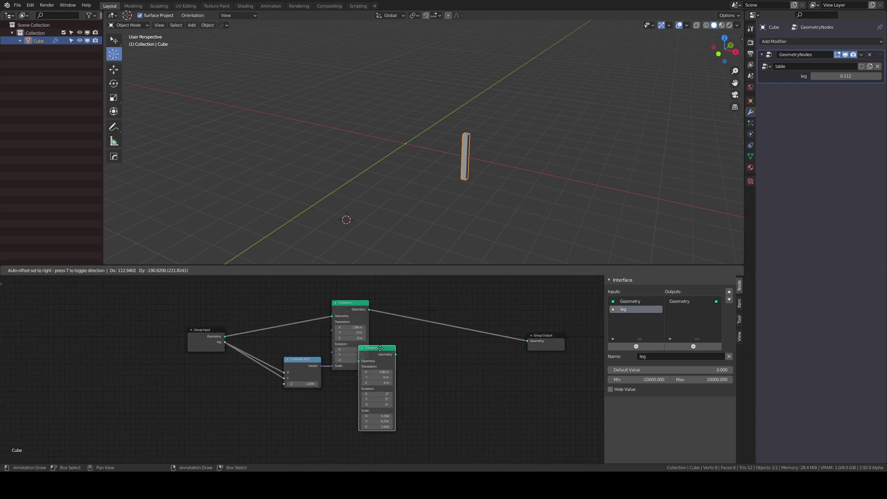
pyautogui.click(413, 356)
pyautogui.moveTo(371, 311); pyautogui.dragTo(362, 281, button='middle')
pyautogui.moveTo(361, 280); pyautogui.dragTo(370, 287)
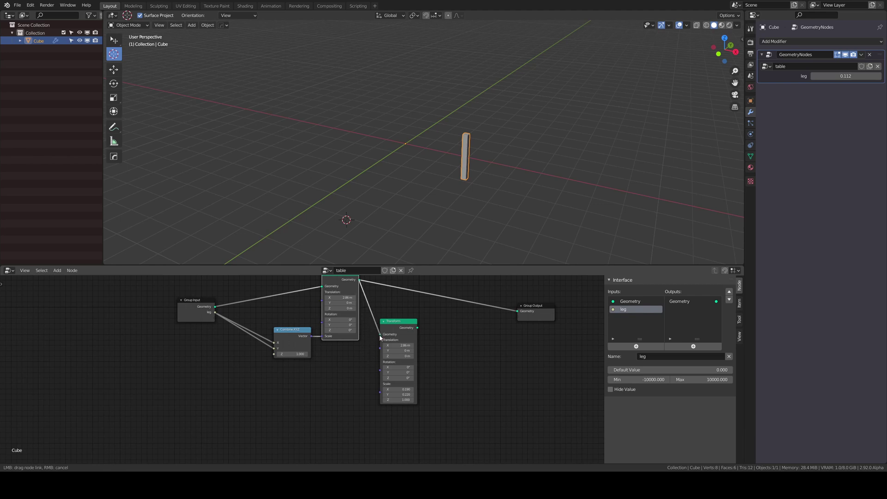
pyautogui.moveTo(381, 338); pyautogui.dragTo(380, 335)
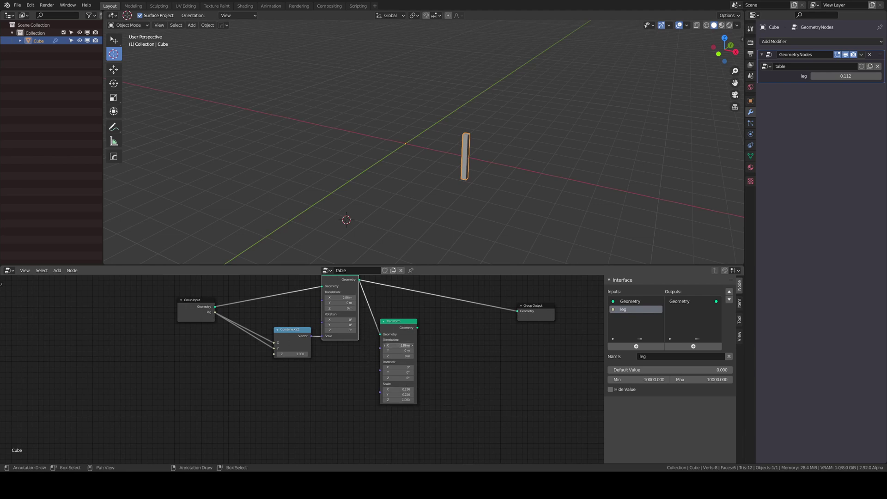
# Reset the duplicated Transform node to a 0 m translation and a scale of 1 on all three axes.
pyautogui.scroll(5, 401, 389)
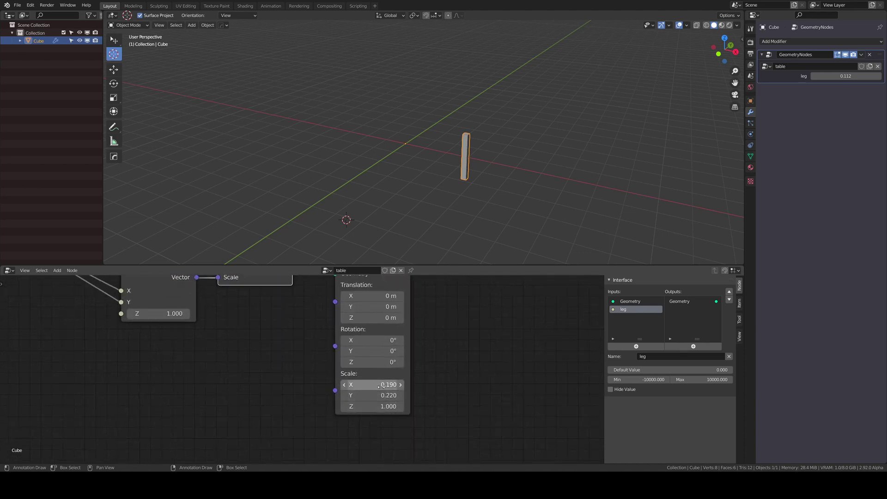
pyautogui.moveTo(376, 389); pyautogui.dragTo(375, 406)
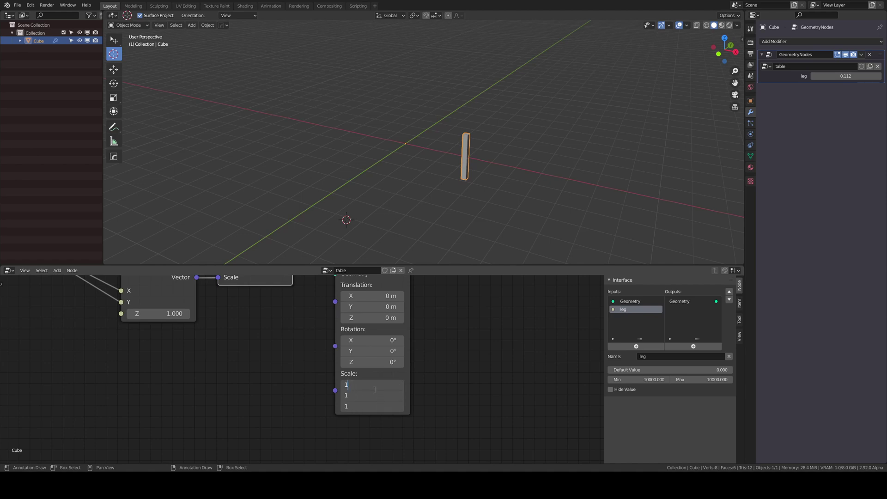
pyautogui.write('1')
pyautogui.press('Return')
# Set the duplicated Transform node's X scale to -1 to mirror the leg.
pyautogui.click(375, 385)
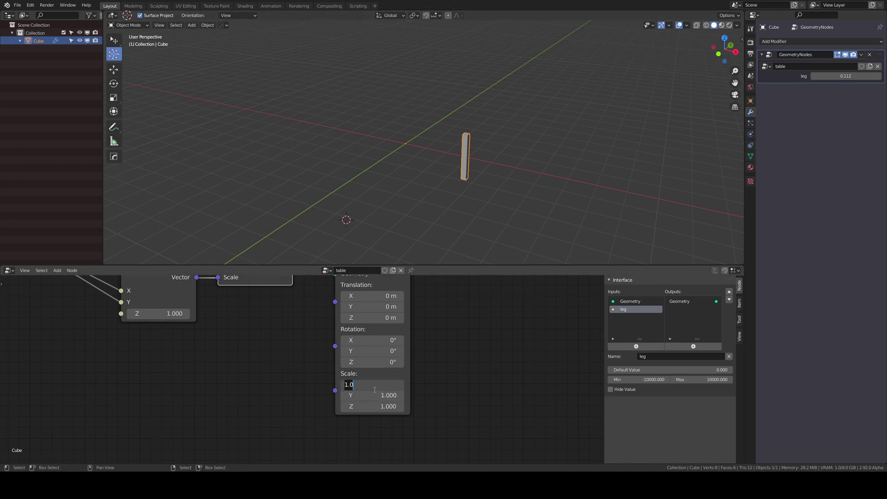
pyautogui.write('-1')
pyautogui.press('Return')
pyautogui.scroll(-4, 406, 317)
# Preview the mirrored leg by linking the duplicated Transform to the Group Output, and reconnect the original Transform to the output.
pyautogui.moveTo(356, 340); pyautogui.dragTo(405, 334)
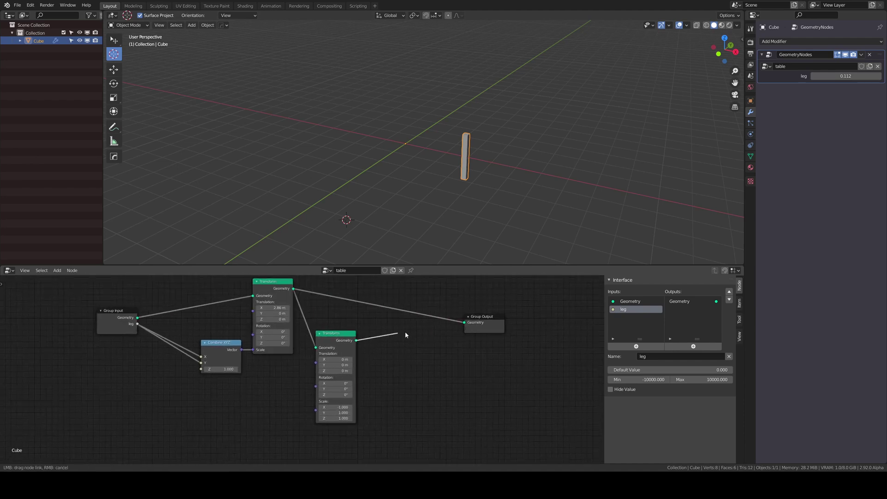
pyautogui.moveTo(465, 324); pyautogui.dragTo(465, 323)
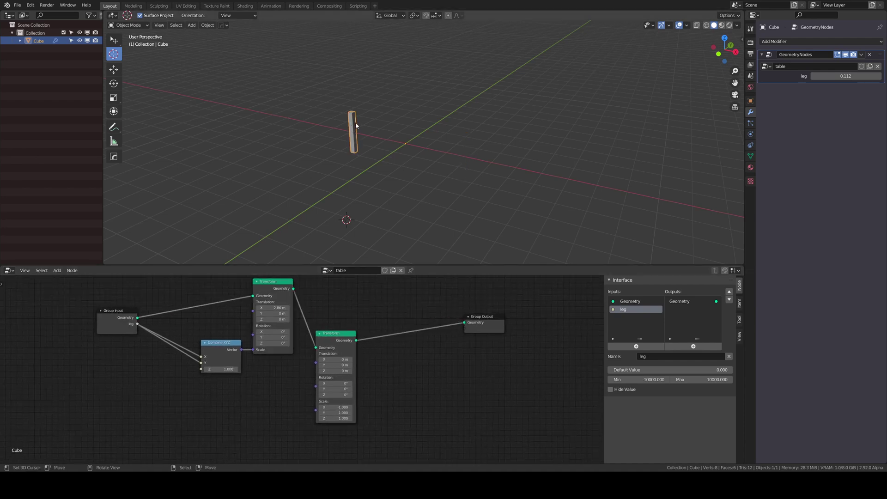
pyautogui.moveTo(294, 289); pyautogui.dragTo(465, 323)
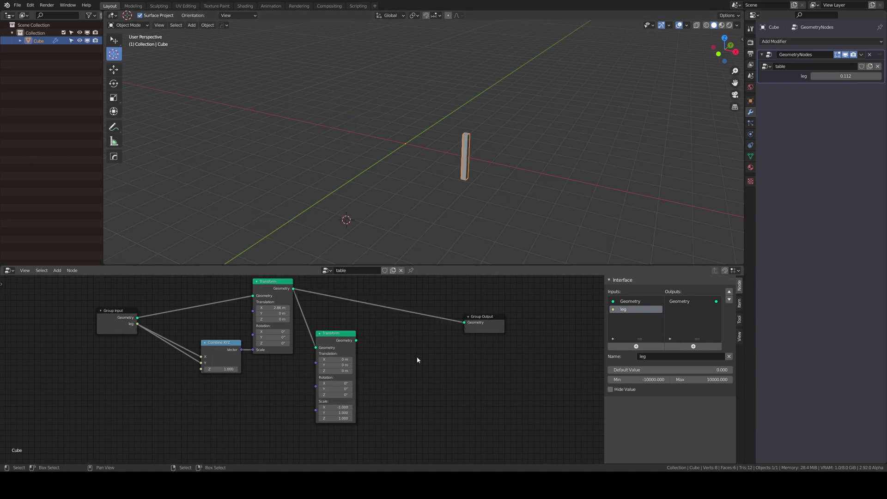
# Insert a Join Geometry node between the original Transform and the Group Output, and link the mirrored Transform's Geometry into its second input.
pyautogui.hotkey('shift', 'a')
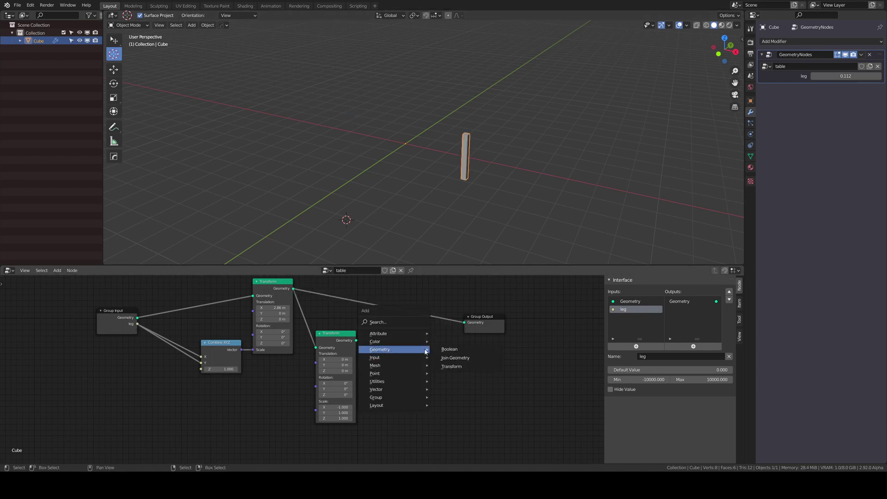
pyautogui.click(455, 358)
pyautogui.click(421, 324)
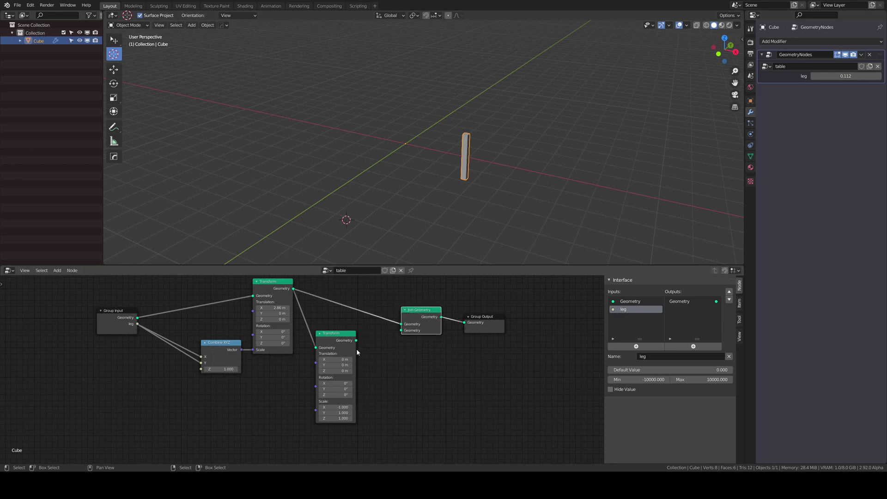
pyautogui.moveTo(356, 340)
pyautogui.mouseDown()
pyautogui.moveTo(402, 330)
pyautogui.moveTo(332, 326)
pyautogui.mouseUp()
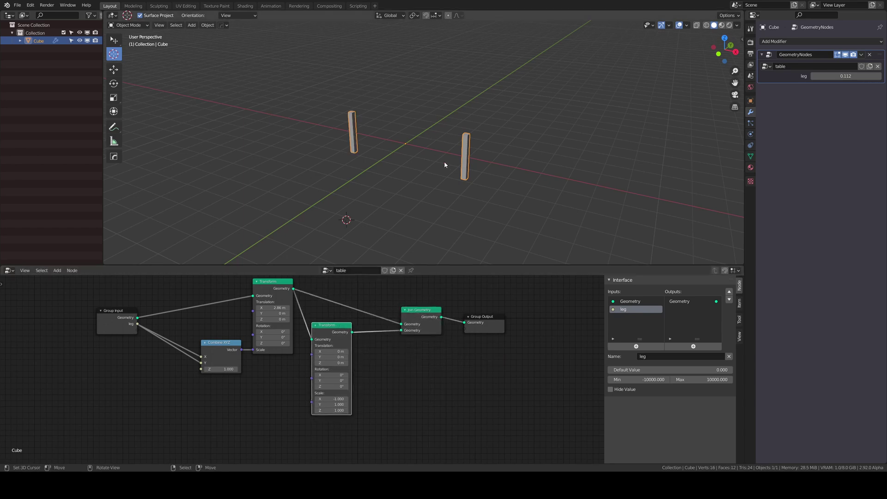
# Adjust the original Transform node's X translation to about 1.35 m to vary the leg spacing.
pyautogui.moveTo(444, 165); pyautogui.dragTo(405, 184, button='middle')
pyautogui.moveTo(282, 308)
pyautogui.mouseDown()
pyautogui.moveTo(296, 308)
pyautogui.moveTo(280, 308)
pyautogui.moveTo(288, 308)
pyautogui.mouseUp()
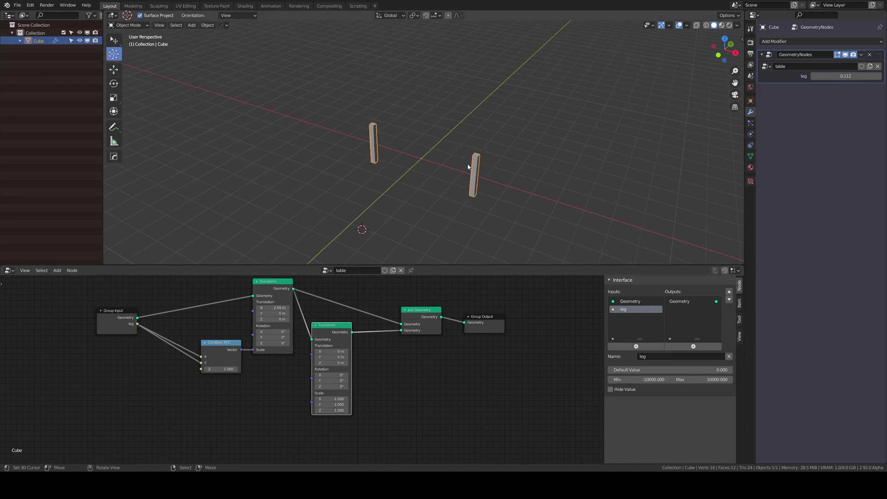
pyautogui.keyDown('shift'); pyautogui.moveTo(469, 167); pyautogui.dragTo(461, 170, button='middle'); pyautogui.keyUp('shift')
pyautogui.moveTo(317, 325); pyautogui.dragTo(340, 357, button='middle')
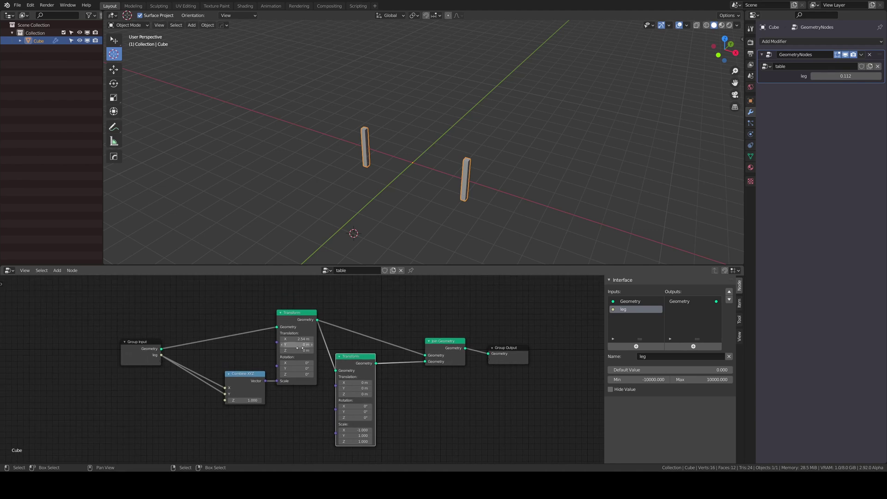
pyautogui.moveTo(296, 338)
pyautogui.mouseDown()
pyautogui.moveTo(278, 339)
pyautogui.moveTo(289, 339)
pyautogui.mouseUp()
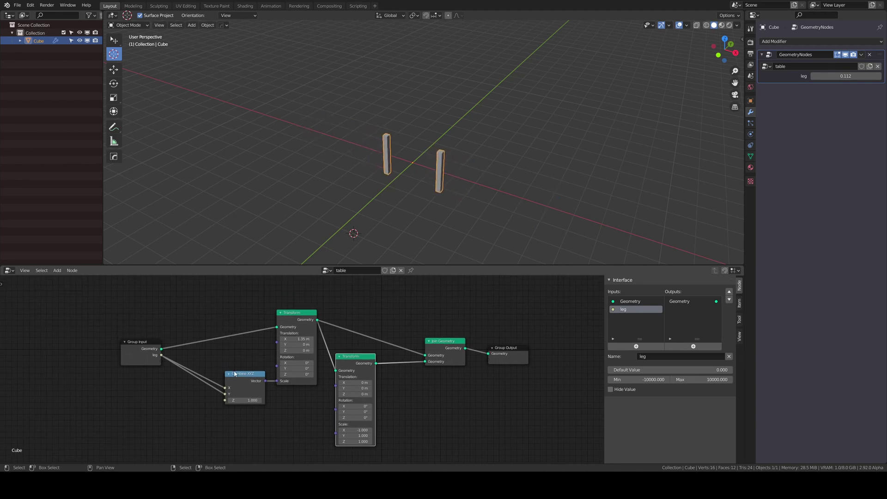
# Move the Combine XYZ node slightly down, duplicate it, and place the copy above the original.
pyautogui.moveTo(246, 358); pyautogui.dragTo(270, 329, button='middle')
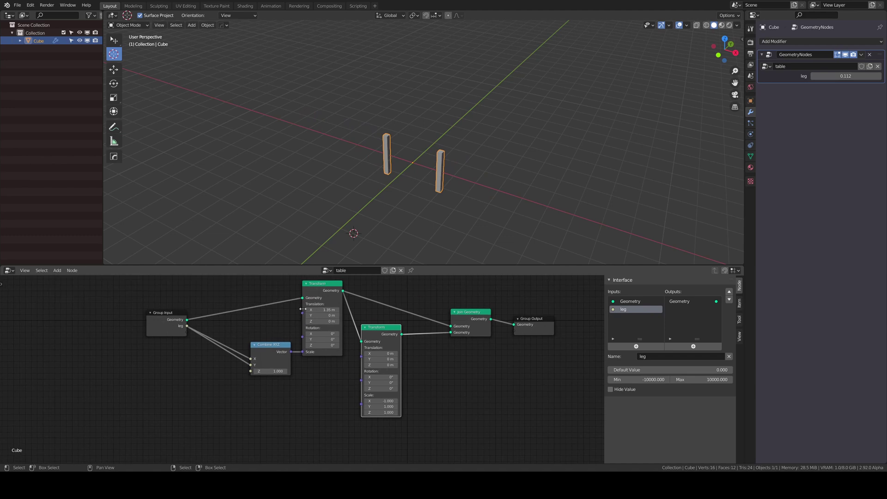
pyautogui.moveTo(273, 349)
pyautogui.mouseDown()
pyautogui.moveTo(269, 386)
pyautogui.moveTo(270, 364)
pyautogui.mouseUp()
pyautogui.hotkey('shift', 'd')
pyautogui.click(270, 323)
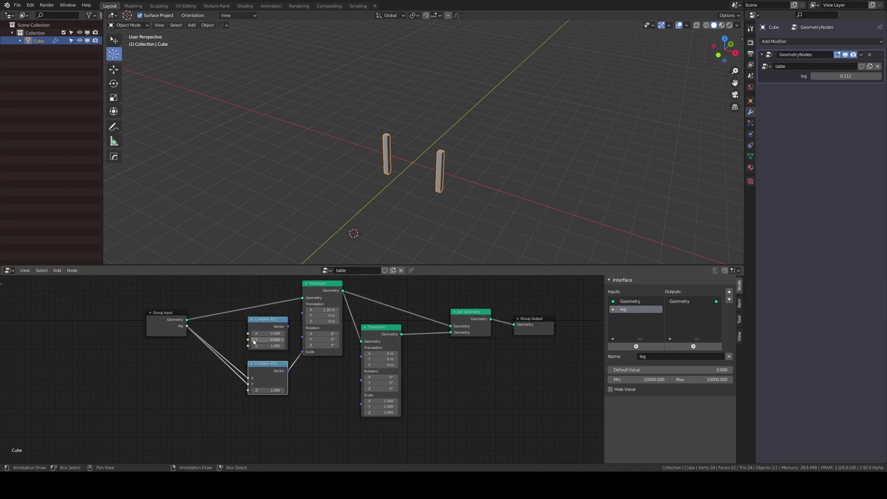
pyautogui.moveTo(250, 343); pyautogui.dragTo(293, 353, button='middle')
pyautogui.scroll(-2, 294, 352)
pyautogui.scroll(4, 291, 349)
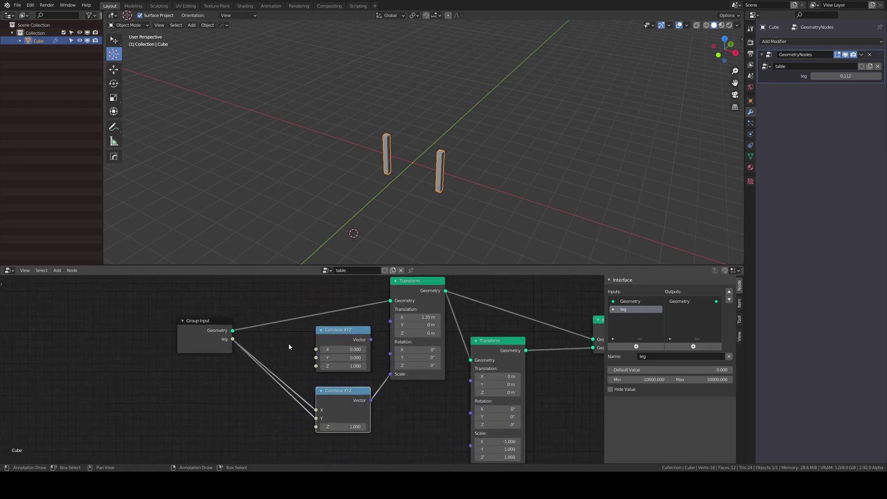
# Set the upper Combine XYZ's values to 0 and link its Vector output to the original Transform's Translation.
pyautogui.moveTo(340, 351); pyautogui.dragTo(340, 366)
pyautogui.write('0')
pyautogui.press('Return')
pyautogui.moveTo(371, 340); pyautogui.dragTo(390, 321)
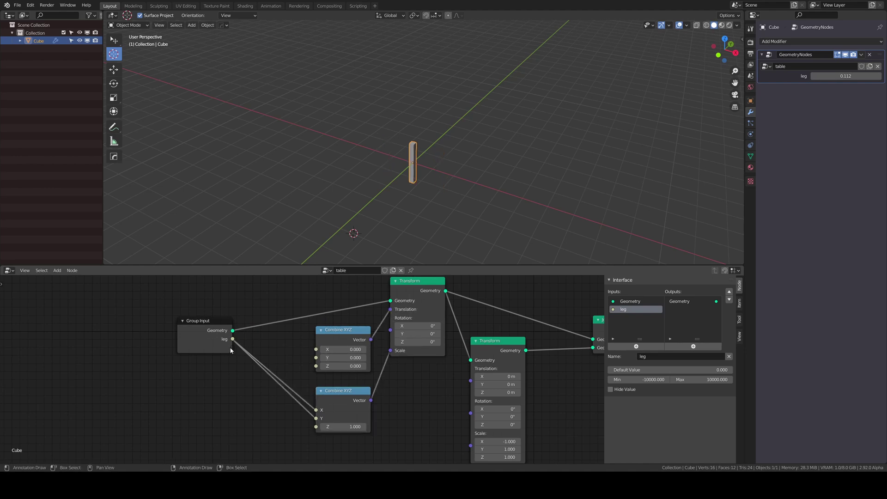
# Expose the upper Combine XYZ's X and Y as group inputs, and set them in the modifier to 1.190 and 2.660.
pyautogui.moveTo(232, 348); pyautogui.dragTo(316, 349)
pyautogui.moveTo(233, 356); pyautogui.dragTo(316, 358)
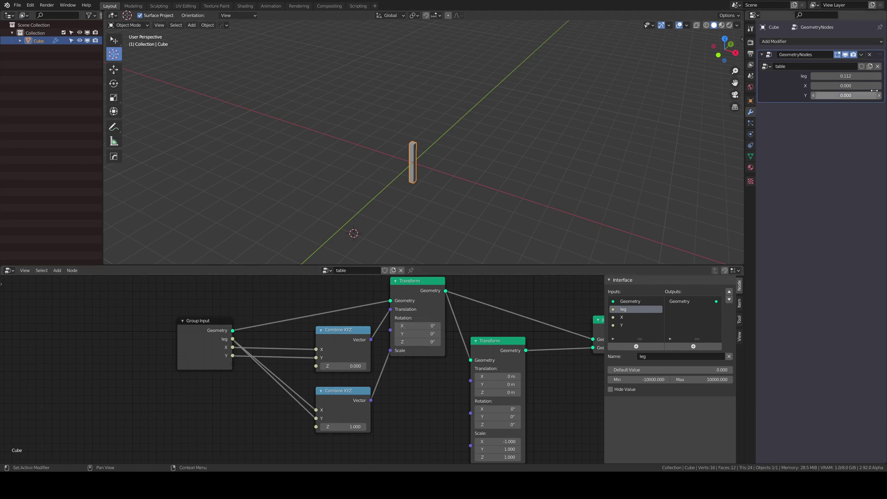
pyautogui.moveTo(846, 85); pyautogui.dragTo(878, 95)
pyautogui.scroll(3, 517, 218)
pyautogui.keyDown('shift'); pyautogui.moveTo(517, 219); pyautogui.dragTo(456, 165, button='middle'); pyautogui.keyUp('shift')
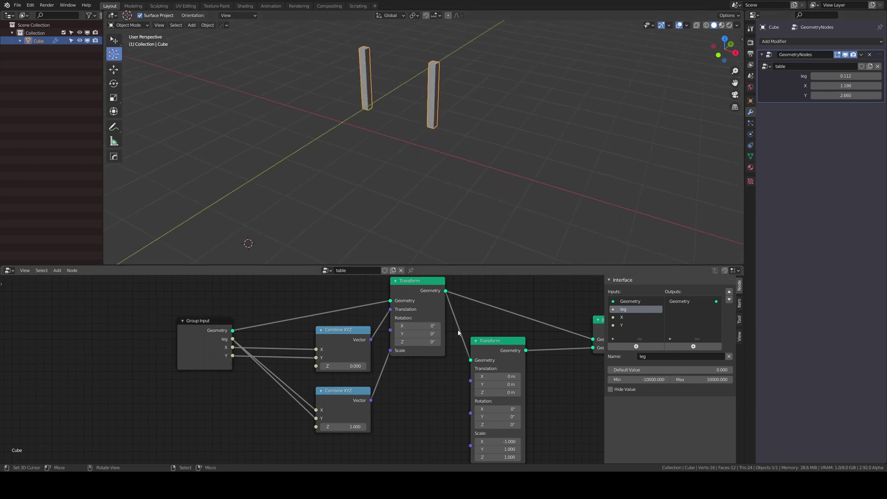
# Try a Y scale of -1 on the mirrored Transform node, and set it back to 1.
pyautogui.scroll(-1, 524, 435)
pyautogui.moveTo(524, 435); pyautogui.dragTo(450, 343, button='middle')
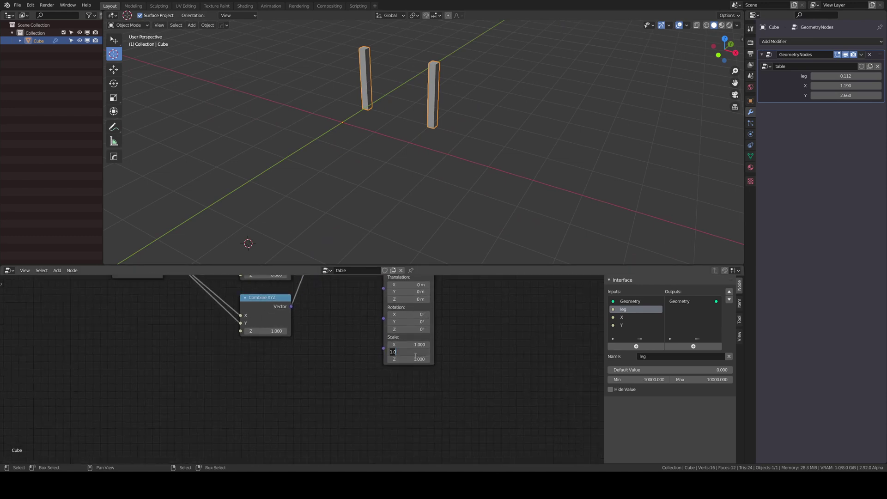
pyautogui.press('Return')
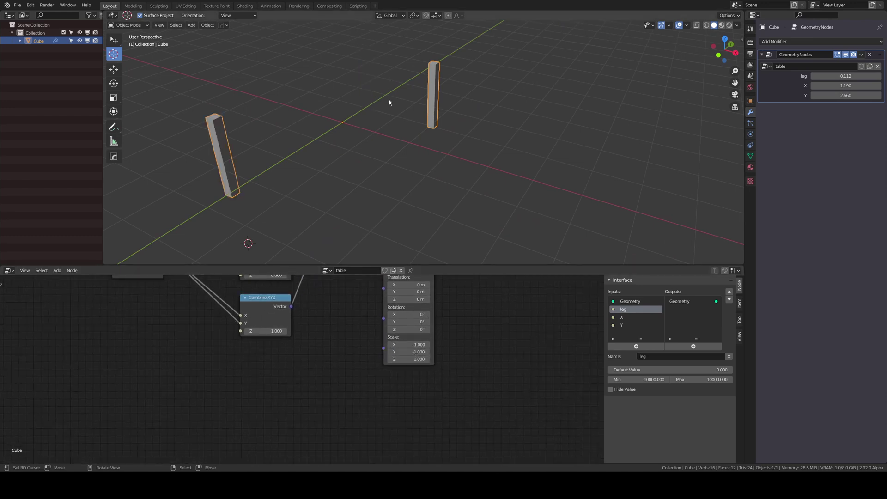
pyautogui.click(408, 352)
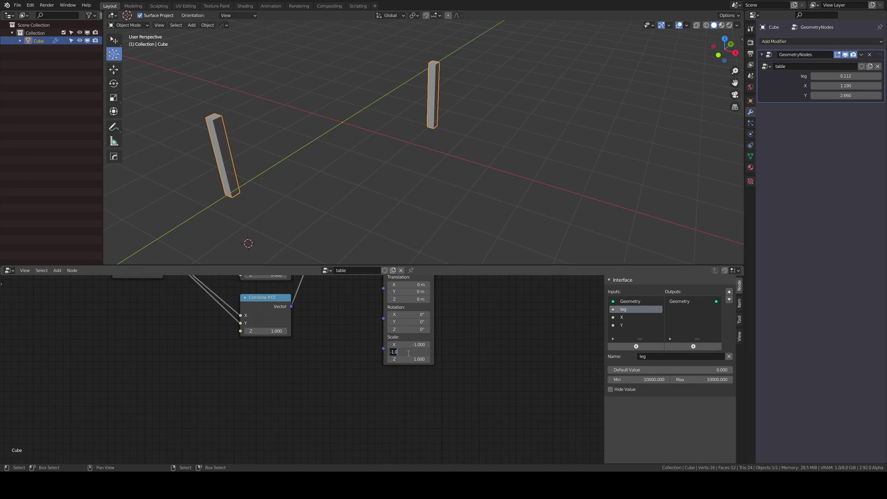
pyautogui.write('1')
pyautogui.press('Return')
# Move the Join Geometry and Group Output nodes further from the Transform nodes to make room in the tree.
pyautogui.scroll(-2, 446, 383)
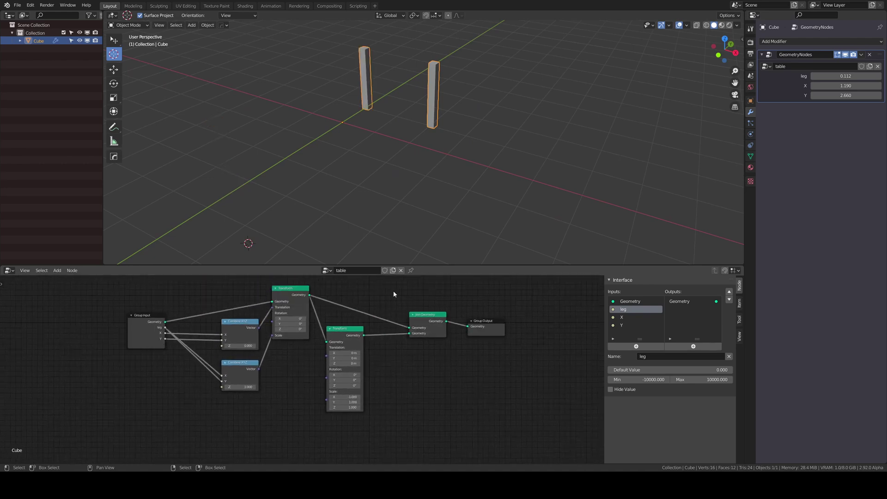
pyautogui.moveTo(398, 291); pyautogui.dragTo(532, 360)
pyautogui.moveTo(493, 349); pyautogui.dragTo(417, 367, button='middle')
pyautogui.moveTo(404, 343); pyautogui.dragTo(490, 333)
pyautogui.moveTo(479, 341); pyautogui.dragTo(543, 324, button='middle')
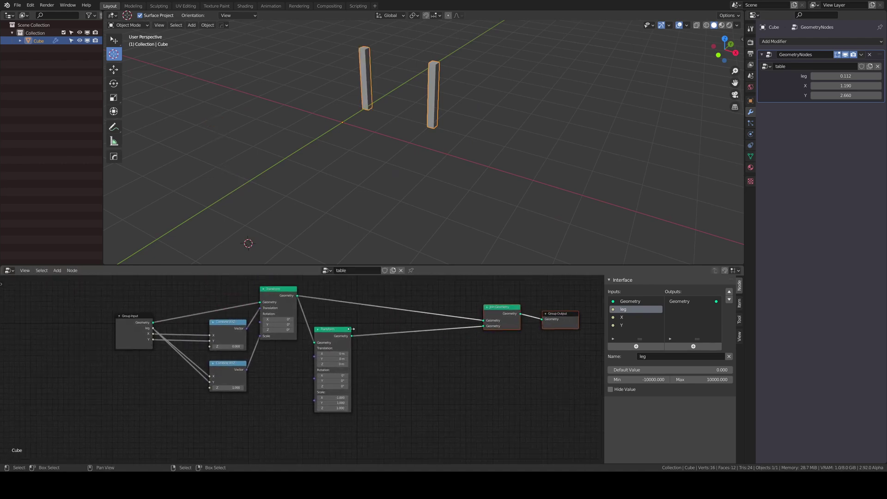
# Duplicate the mirrored Transform node, and arrange the Join Geometry node between it and the copy.
pyautogui.click(335, 340)
pyautogui.hotkey('shift', 'd')
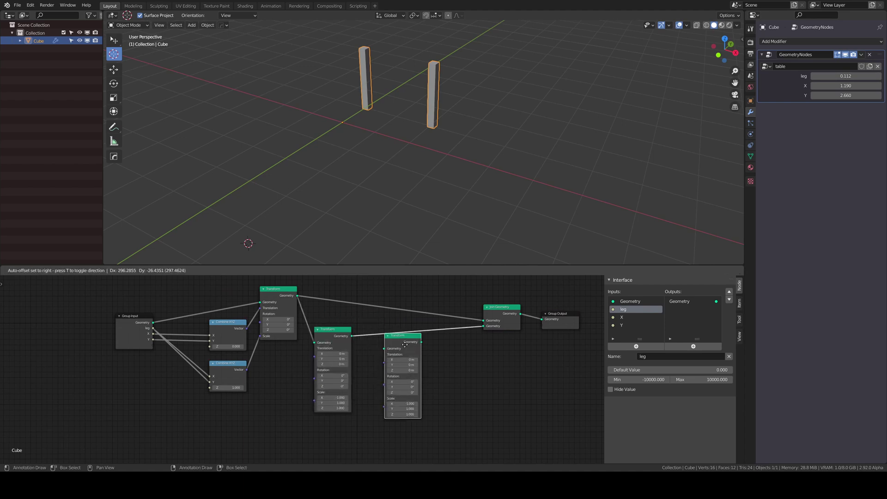
pyautogui.click(450, 351)
pyautogui.moveTo(502, 316); pyautogui.dragTo(400, 317)
pyautogui.moveTo(399, 317); pyautogui.dragTo(339, 304, button='middle')
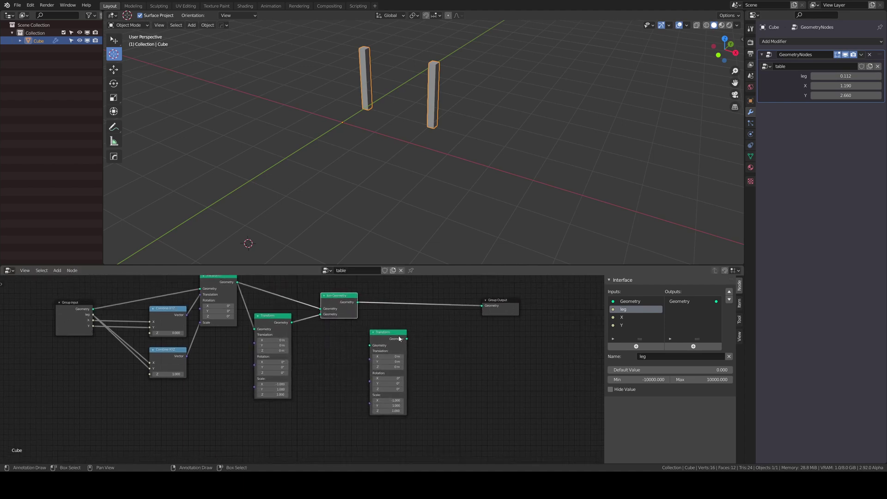
# Link the Join Geometry output to the new Transform's Geometry input and set that Transform's Y scale to -1.
pyautogui.moveTo(399, 337); pyautogui.dragTo(411, 329)
pyautogui.moveTo(358, 303); pyautogui.dragTo(384, 339)
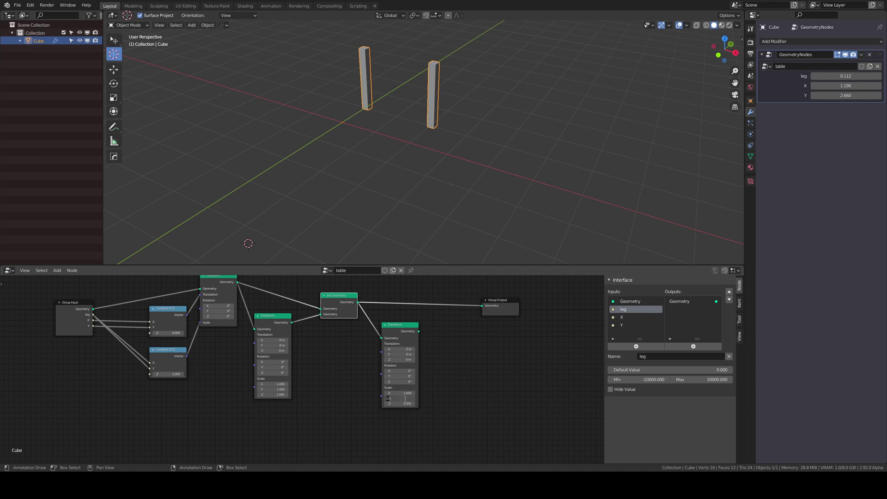
pyautogui.moveTo(452, 364); pyautogui.dragTo(431, 388, button='middle')
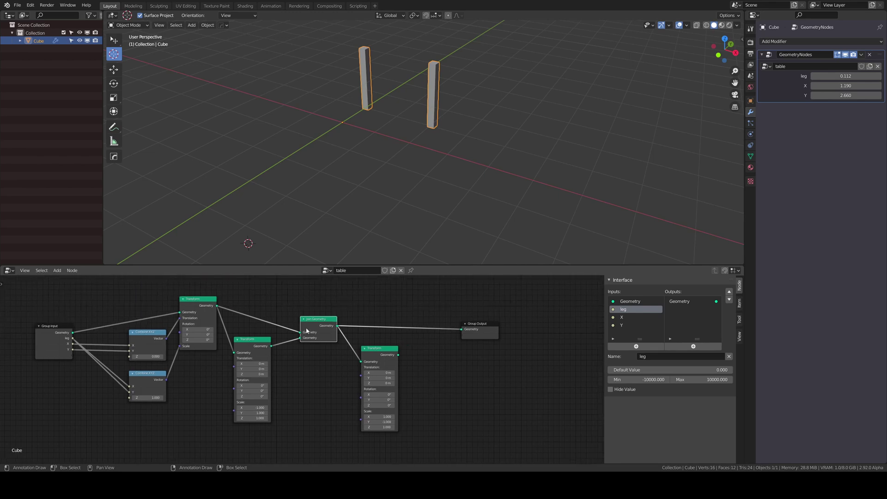
# Duplicate the Join Geometry node, insert it before the Group Output, and link the Y-mirrored Transform's Geometry into its second input.
pyautogui.hotkey('shift', 'd')
pyautogui.click(430, 341)
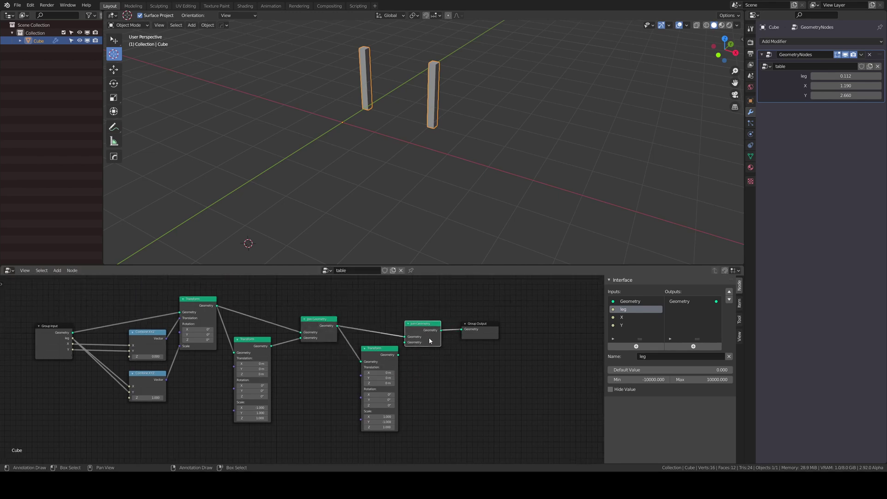
pyautogui.moveTo(398, 355); pyautogui.dragTo(405, 342)
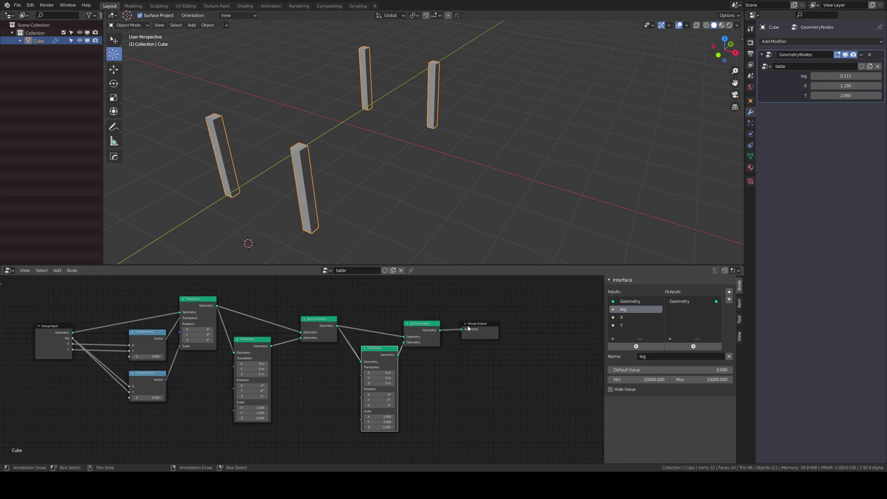
# Space out the end of the tree by moving the Group Output and second Join Geometry nodes away from the Transforms.
pyautogui.moveTo(468, 327); pyautogui.dragTo(498, 324)
pyautogui.moveTo(421, 327); pyautogui.dragTo(453, 328)
pyautogui.moveTo(382, 389); pyautogui.dragTo(448, 366, button='middle')
pyautogui.scroll(-1, 196, 360)
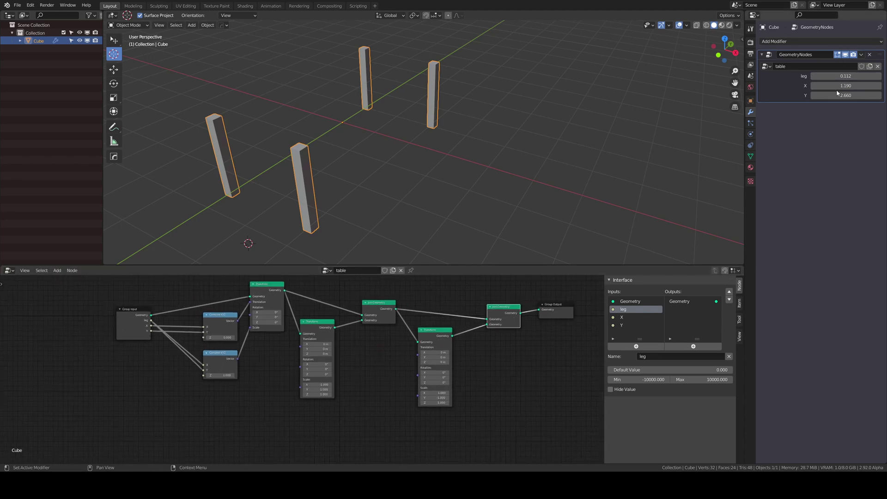
# Adjust the modifier's inputs to leg 0.082, X 1.260 and Y 2.440.
pyautogui.moveTo(846, 85)
pyautogui.mouseDown()
pyautogui.moveTo(873, 85)
pyautogui.moveTo(821, 95)
pyautogui.moveTo(839, 85)
pyautogui.moveTo(830, 86)
pyautogui.moveTo(869, 95)
pyautogui.moveTo(844, 76)
pyautogui.moveTo(859, 75)
pyautogui.moveTo(843, 76)
pyautogui.mouseUp()
pyautogui.scroll(3, 511, 147)
pyautogui.scroll(-6, 504, 151)
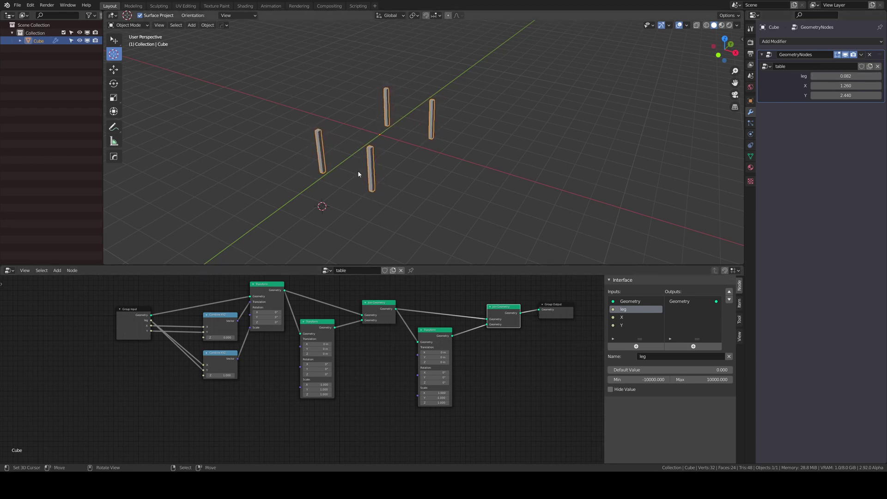
# Move the Group Input node further away from the Combine XYZ nodes to make room.
pyautogui.moveTo(354, 355); pyautogui.dragTo(374, 329, button='middle')
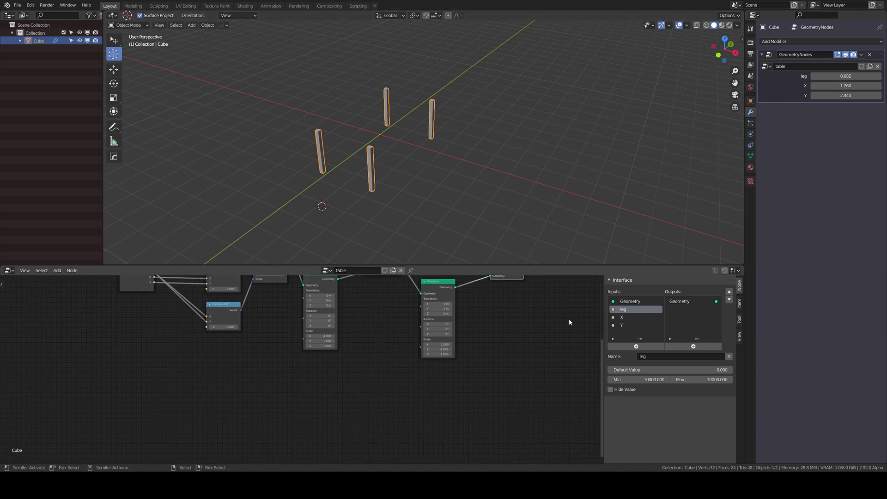
pyautogui.moveTo(458, 116); pyautogui.dragTo(336, 136, button='middle')
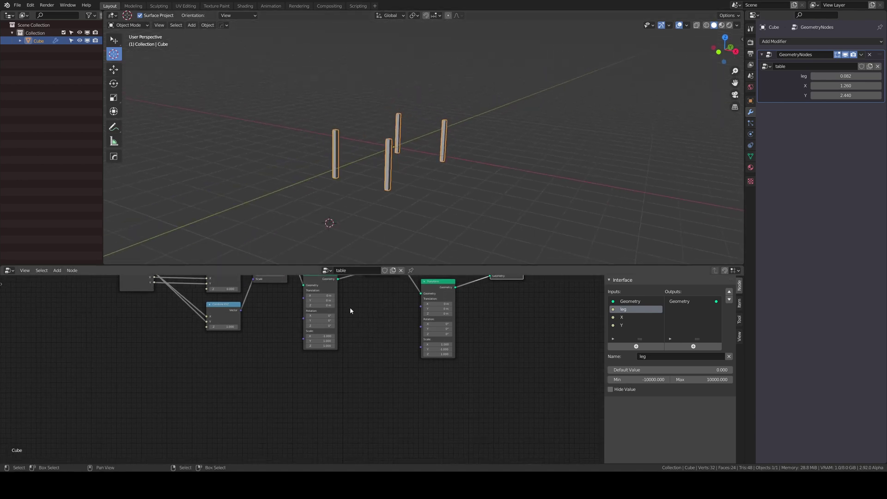
pyautogui.scroll(-2, 320, 368)
pyautogui.scroll(-1, 309, 370)
pyautogui.moveTo(186, 338); pyautogui.dragTo(259, 337, button='middle')
pyautogui.moveTo(264, 306); pyautogui.dragTo(220, 311)
# Duplicate the first mirrored Transform node, place the copy below the tree, and link the Group Input's Geometry to it.
pyautogui.moveTo(392, 306); pyautogui.dragTo(374, 319, button='middle')
pyautogui.click(374, 319)
pyautogui.hotkey('shift', 'd')
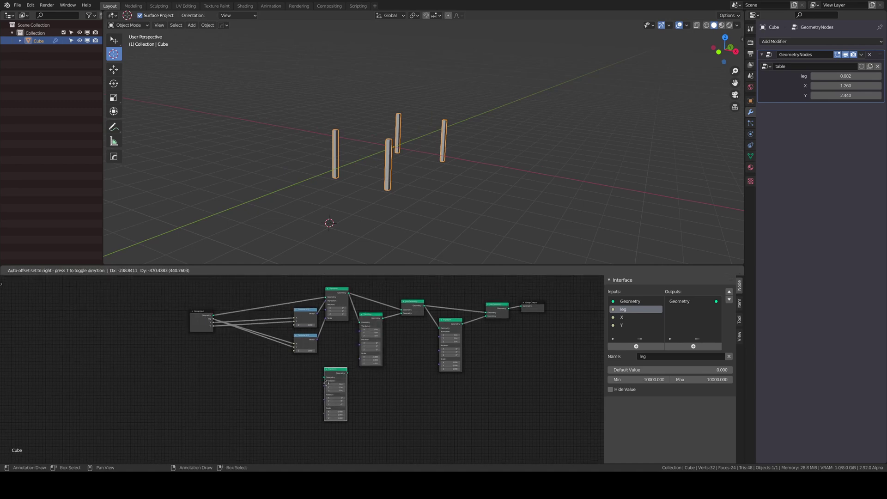
pyautogui.click(314, 397)
pyautogui.moveTo(225, 308); pyautogui.dragTo(243, 299, button='middle')
pyautogui.moveTo(235, 308); pyautogui.dragTo(285, 314)
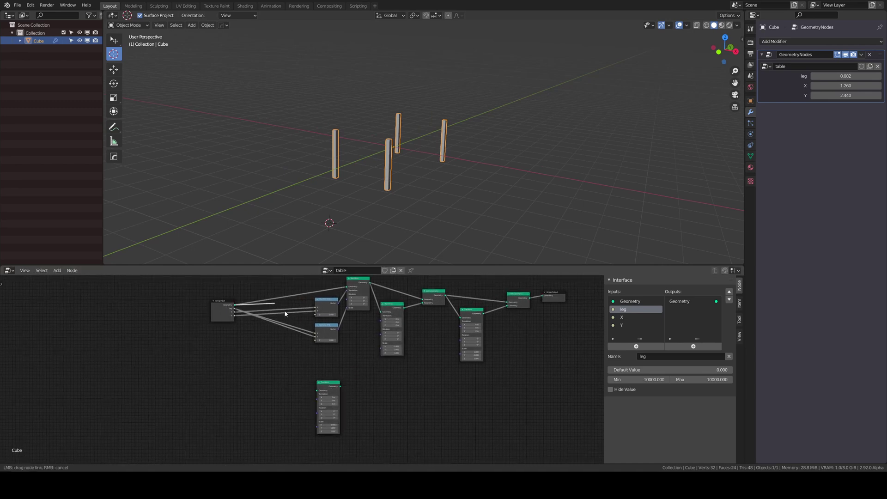
pyautogui.moveTo(319, 394); pyautogui.dragTo(318, 392)
# Reset the X scale of the new Transform node below the tree to 1.
pyautogui.scroll(5, 349, 406)
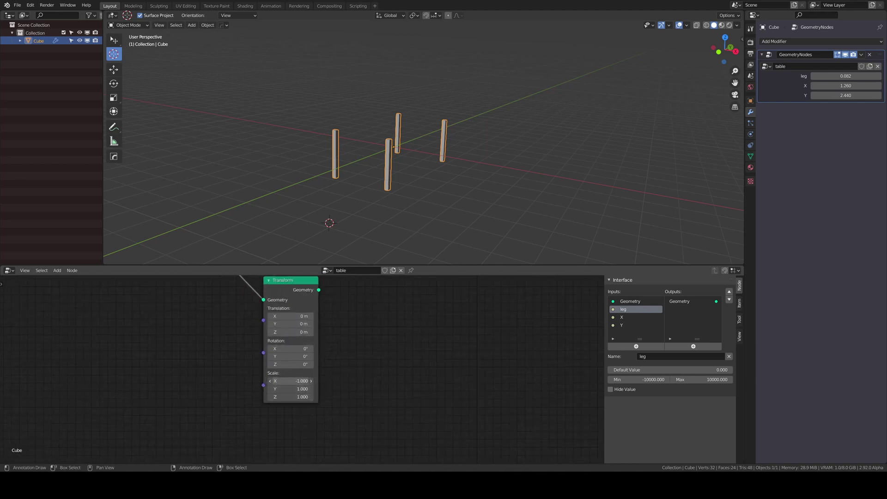
pyautogui.press('Return')
pyautogui.scroll(2, 343, 373)
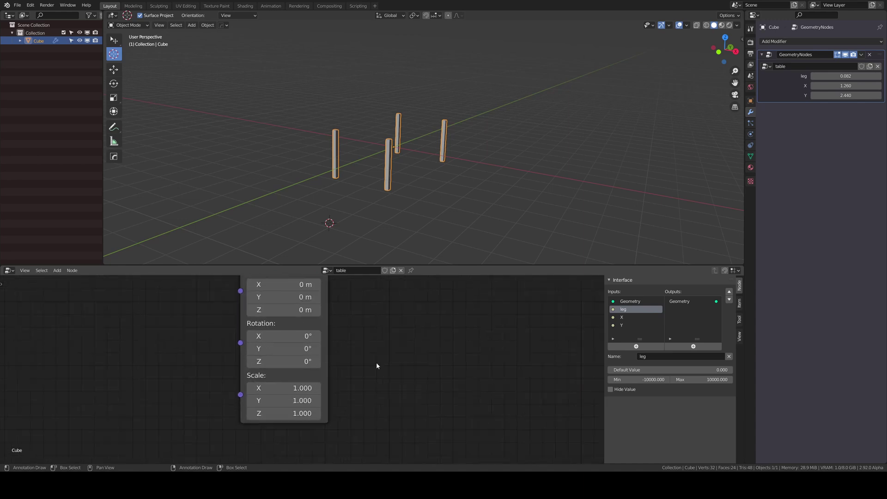
pyautogui.scroll(-3, 376, 364)
pyautogui.scroll(-4, 381, 319)
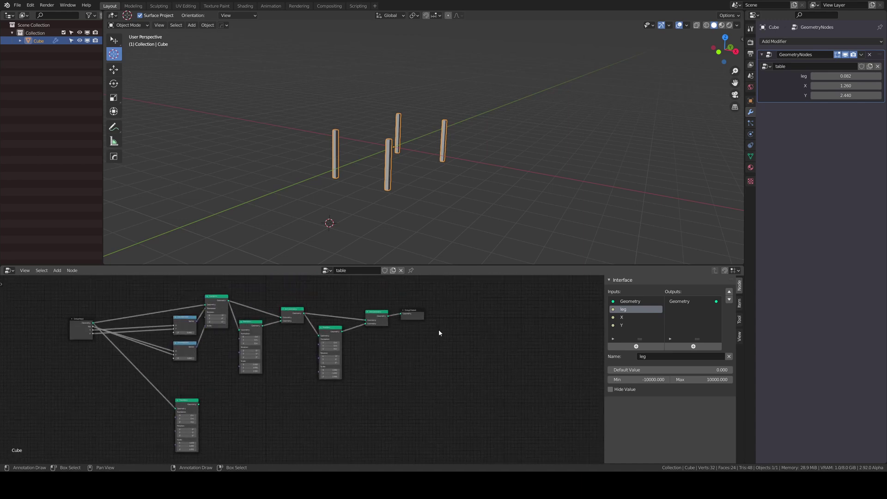
# Move the Group Output node further from the tree and test the lower Transform's geometry on it before relinking the last Join Geometry.
pyautogui.moveTo(415, 316); pyautogui.dragTo(459, 325)
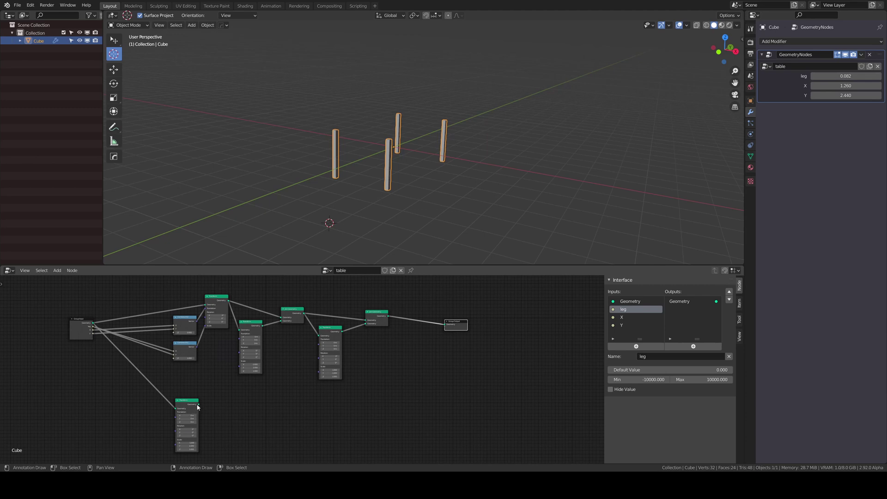
pyautogui.moveTo(198, 406); pyautogui.dragTo(446, 325)
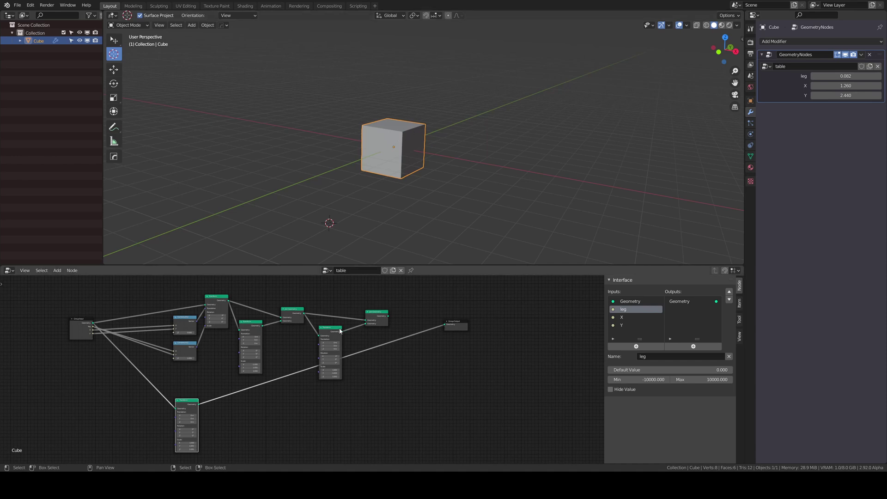
pyautogui.moveTo(389, 316); pyautogui.dragTo(445, 324)
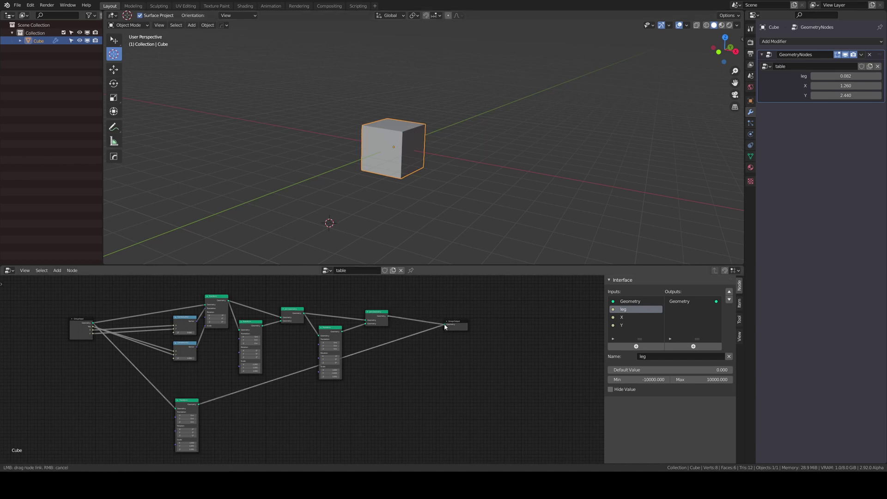
# Add a plane mesh, clear its location to the world origin, and scale it up until it extends well beyond the four legs.
pyautogui.moveTo(421, 195); pyautogui.dragTo(437, 191, button='middle')
pyautogui.press('KP_1')
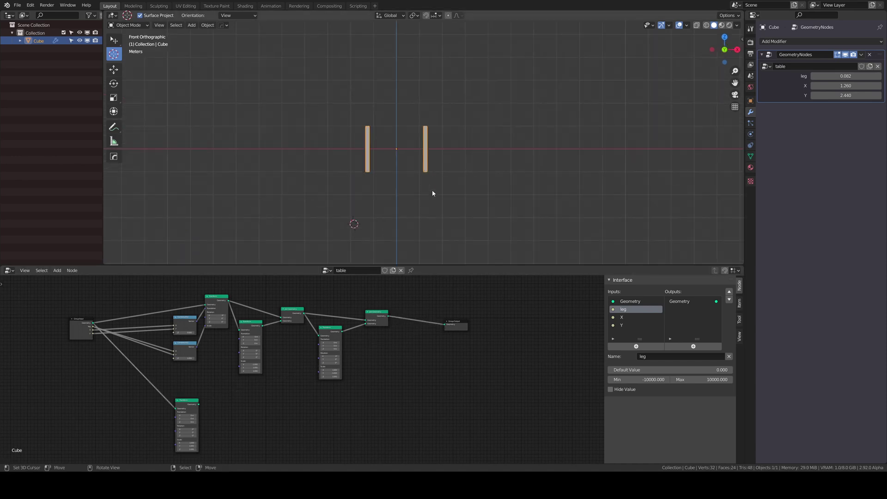
pyautogui.scroll(3, 403, 201)
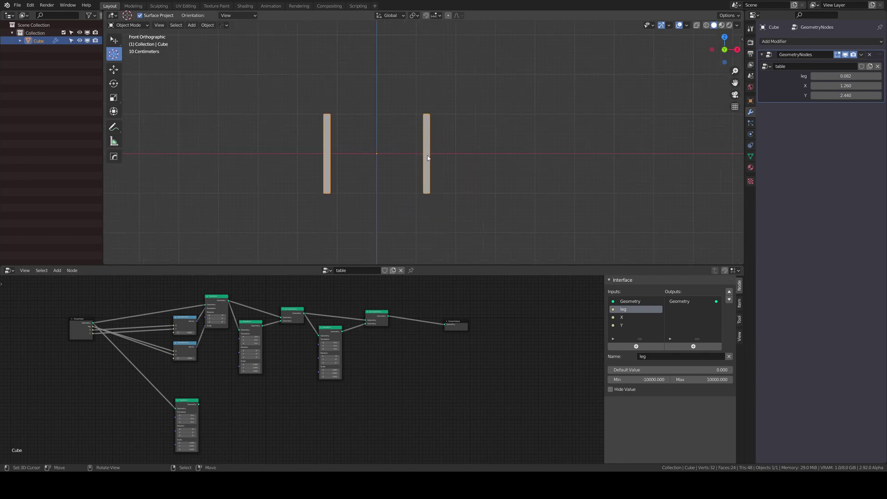
pyautogui.moveTo(388, 162); pyautogui.dragTo(369, 235, button='middle')
pyautogui.hotkey('shift', 'a')
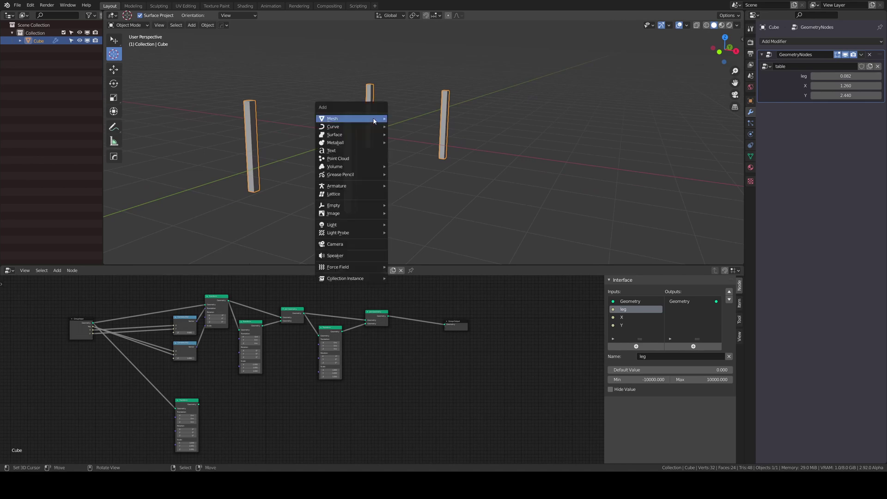
pyautogui.click(397, 121)
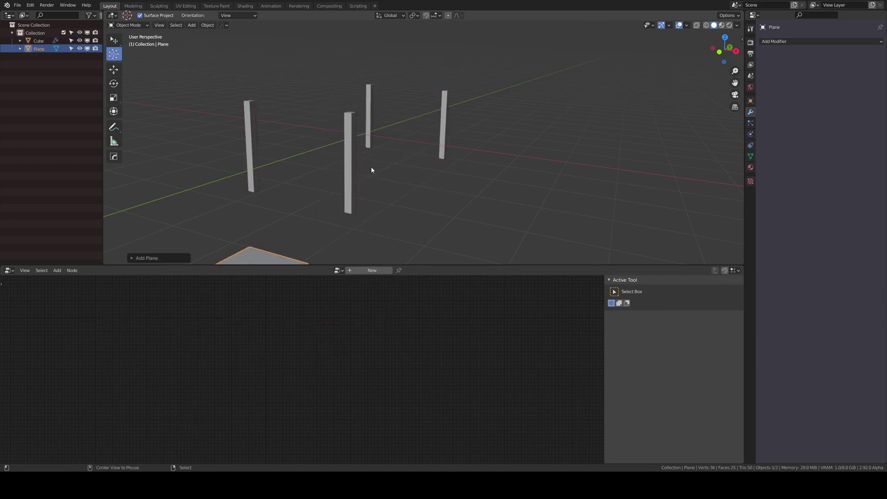
pyautogui.hotkey('alt', 'g')
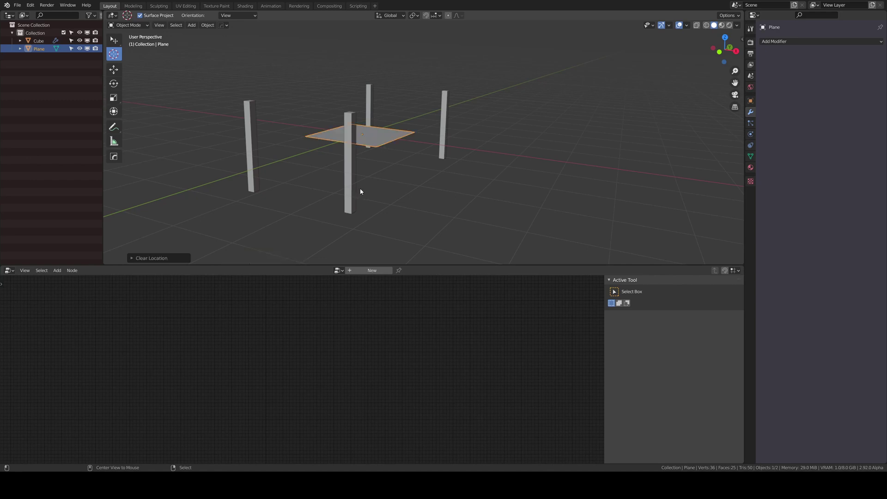
pyautogui.press('s')
pyautogui.click(445, 177)
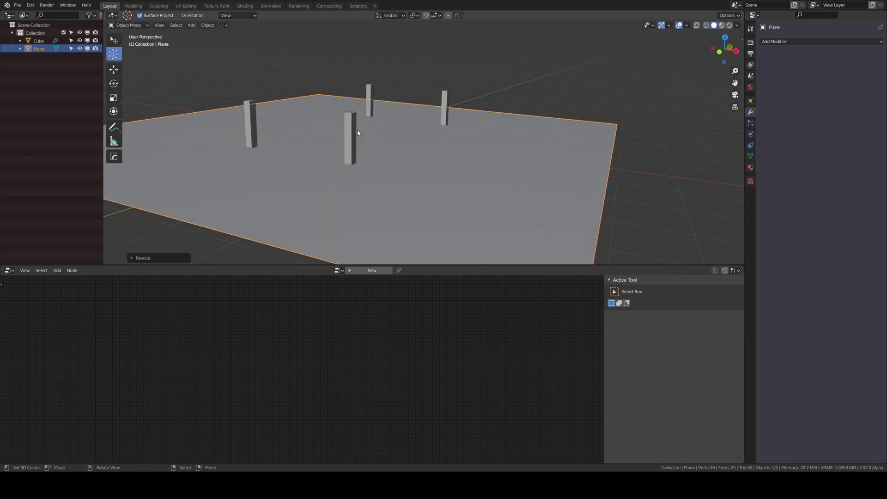
pyautogui.moveTo(358, 132); pyautogui.dragTo(317, 248, button='middle')
# Reselect the cube and spread out its Group Input and two Combine XYZ nodes to make room between them.
pyautogui.rightClick(355, 120)
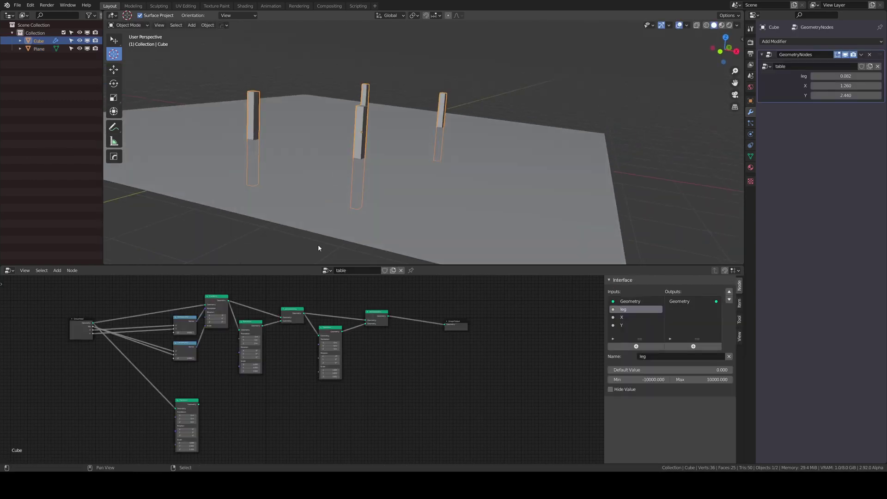
pyautogui.scroll(-1, 205, 361)
pyautogui.moveTo(237, 358); pyautogui.dragTo(375, 358, button='middle')
pyautogui.scroll(4, 309, 346)
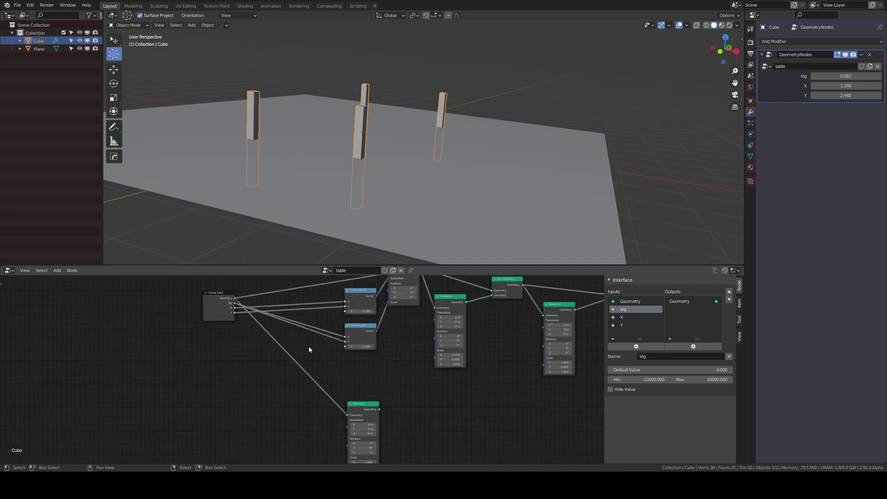
pyautogui.moveTo(214, 357); pyautogui.dragTo(185, 320)
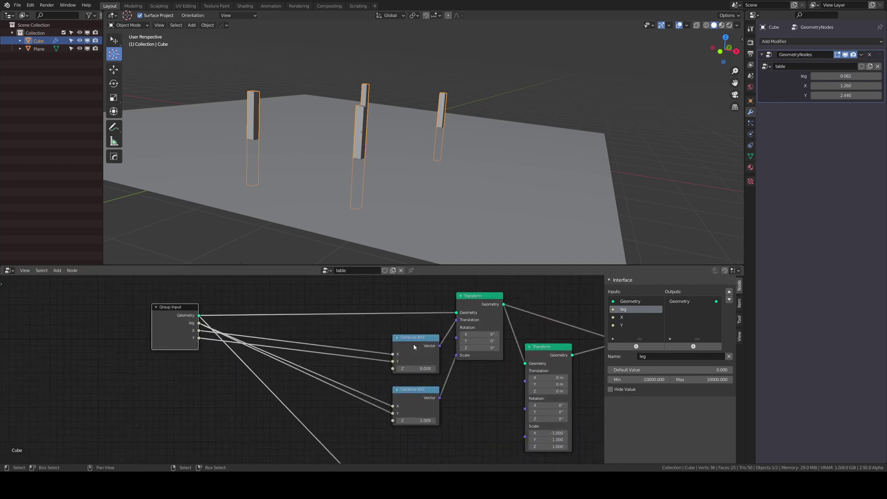
pyautogui.moveTo(455, 337); pyautogui.dragTo(404, 344, button='middle')
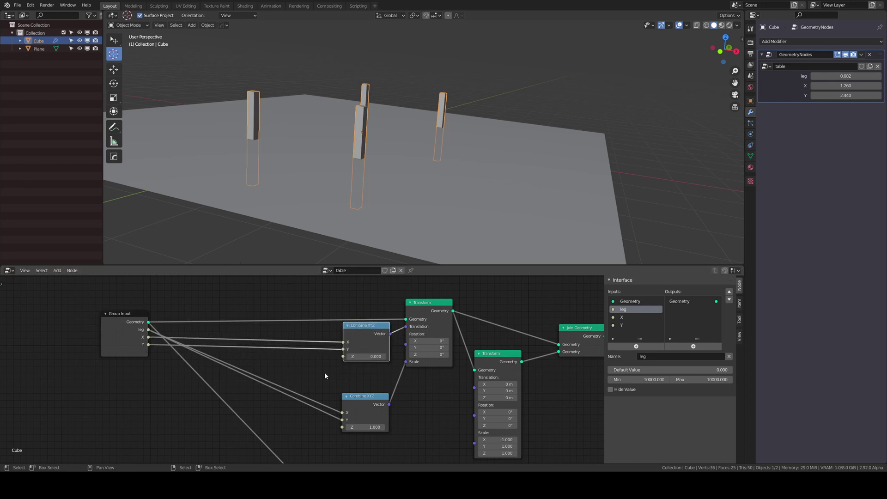
pyautogui.moveTo(325, 372); pyautogui.dragTo(340, 342, button='middle')
pyautogui.moveTo(377, 365); pyautogui.dragTo(380, 402)
pyautogui.moveTo(327, 356); pyautogui.dragTo(328, 326, button='middle')
pyautogui.moveTo(361, 379); pyautogui.dragTo(354, 332)
pyautogui.moveTo(310, 313); pyautogui.dragTo(344, 351, button='middle')
# Expose the Z of the scale's Combine XYZ node as a new group input and set it to 1.100 in the modifier.
pyautogui.moveTo(184, 323); pyautogui.dragTo(197, 324)
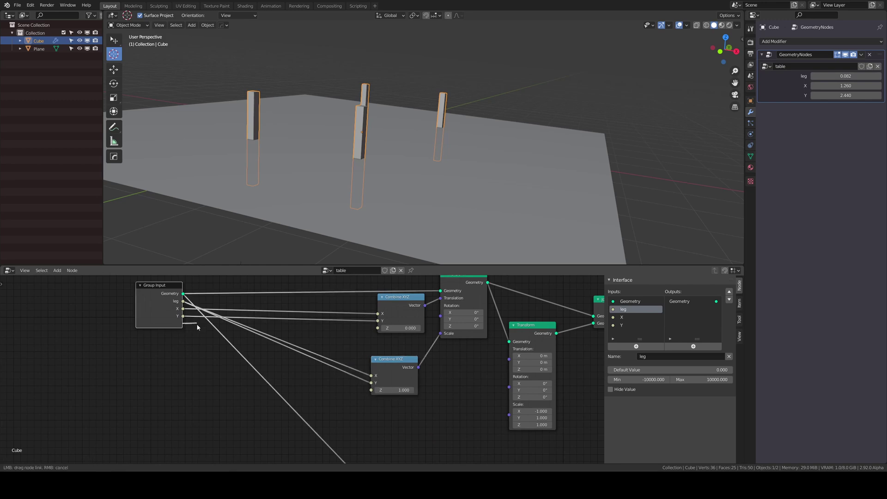
pyautogui.moveTo(315, 396); pyautogui.dragTo(371, 391)
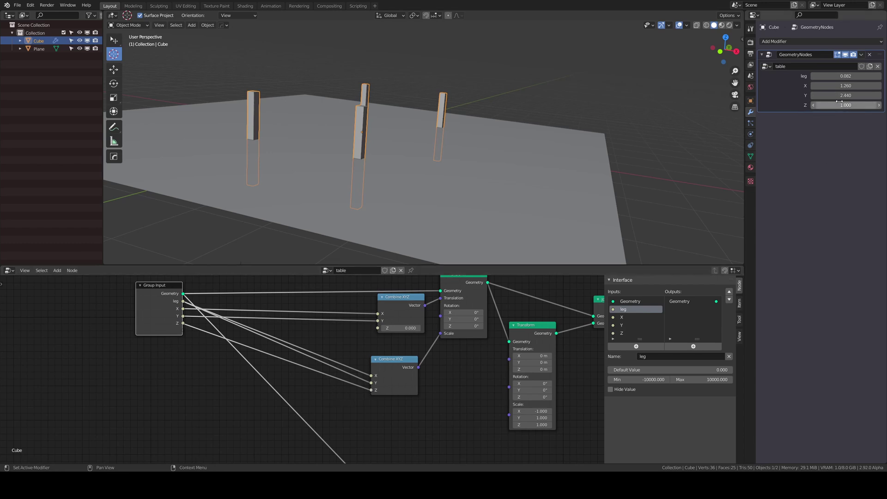
pyautogui.moveTo(846, 105)
pyautogui.mouseDown()
pyautogui.moveTo(873, 105)
pyautogui.moveTo(833, 105)
pyautogui.moveTo(848, 105)
pyautogui.mouseUp()
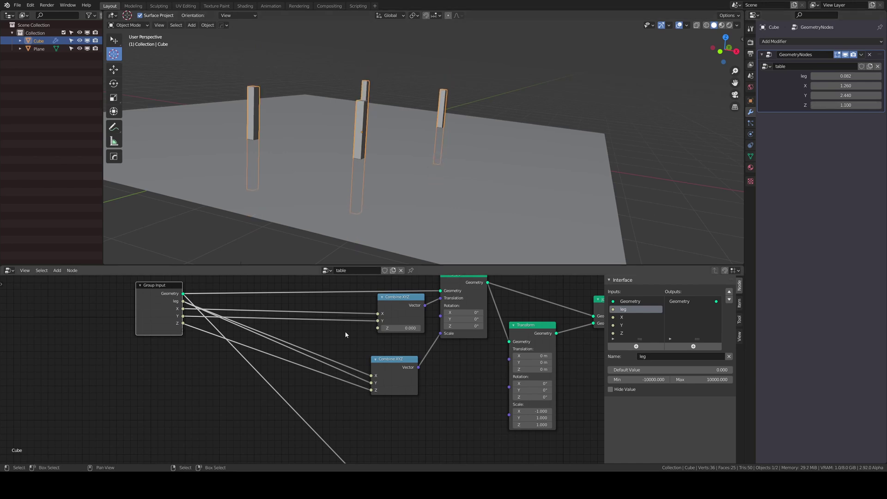
pyautogui.moveTo(360, 222); pyautogui.dragTo(337, 144, button='middle')
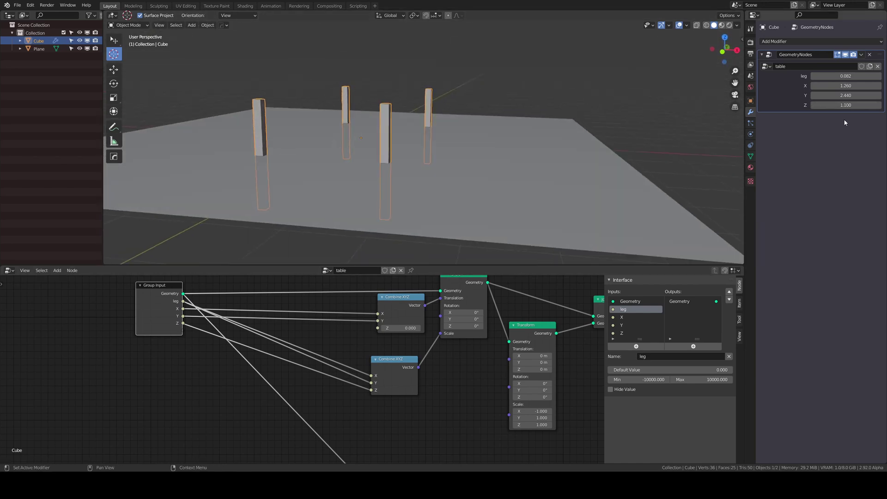
# Reorder the group inputs so that Z sits directly below leg.
pyautogui.click(633, 332)
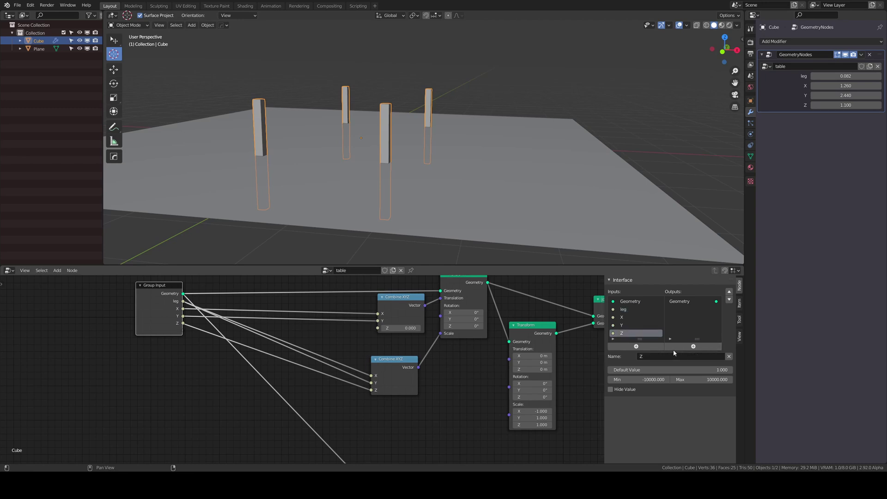
pyautogui.click(729, 292)
pyautogui.click(729, 292)
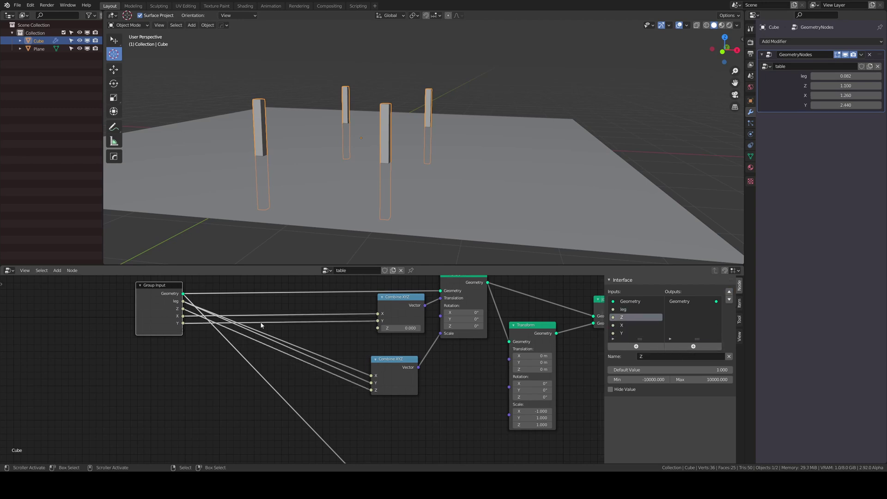
# Rename the Z group input to LegZ and the leg group input to LegXY.
pyautogui.click(642, 356)
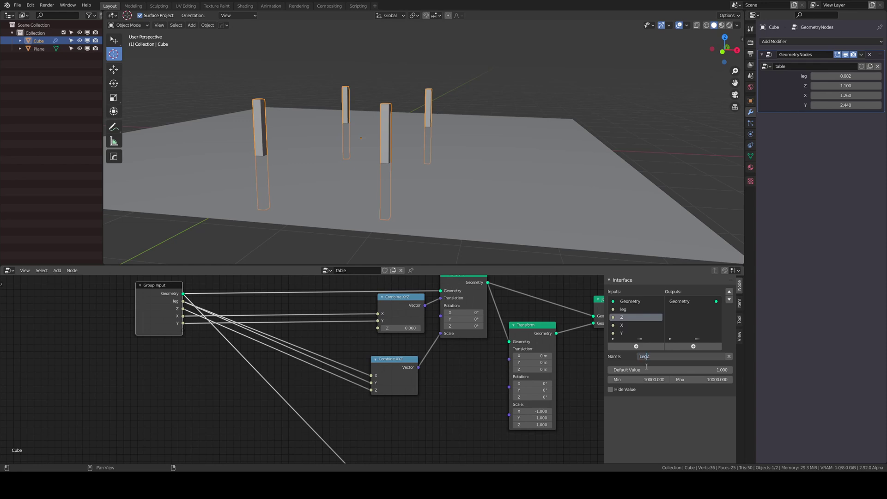
pyautogui.write('Leg')
pyautogui.press('Return')
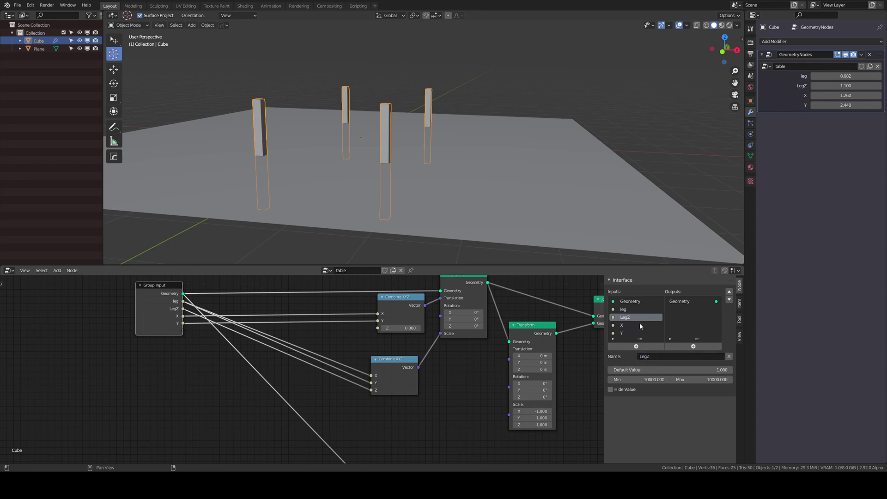
pyautogui.click(638, 309)
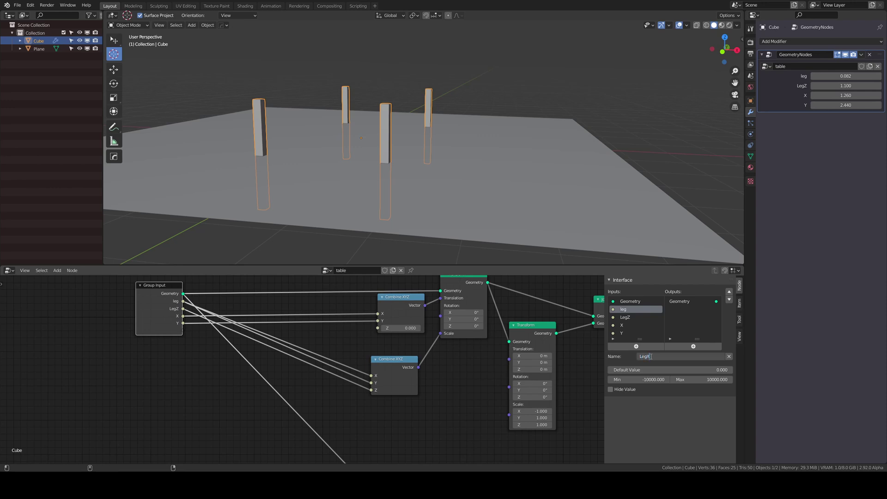
pyautogui.press('Return')
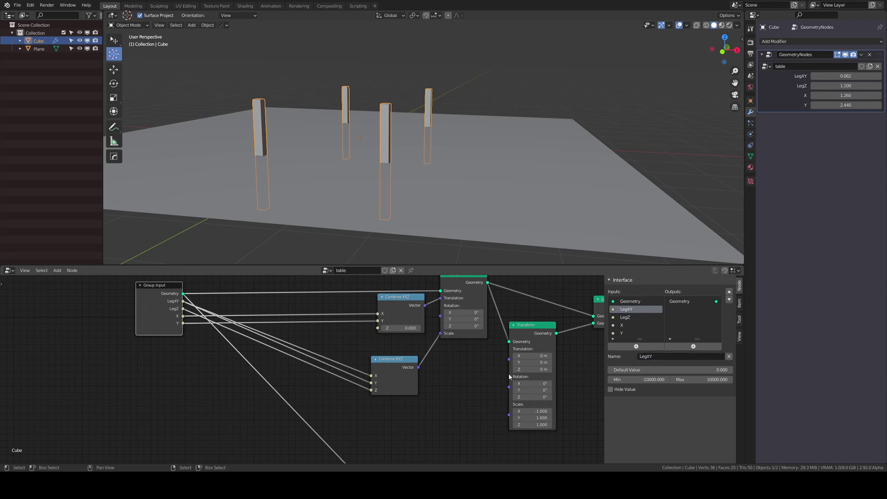
# Add a Math node in Add mode and place it in the free space below the Group Input node.
pyautogui.moveTo(347, 333); pyautogui.dragTo(301, 346, button='middle')
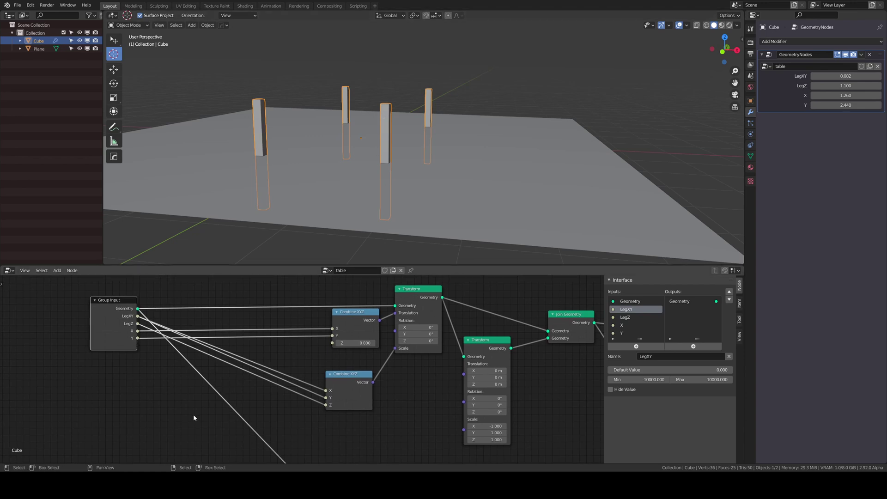
pyautogui.moveTo(210, 359); pyautogui.dragTo(238, 324, button='middle')
pyautogui.moveTo(353, 168); pyautogui.dragTo(399, 150, button='middle')
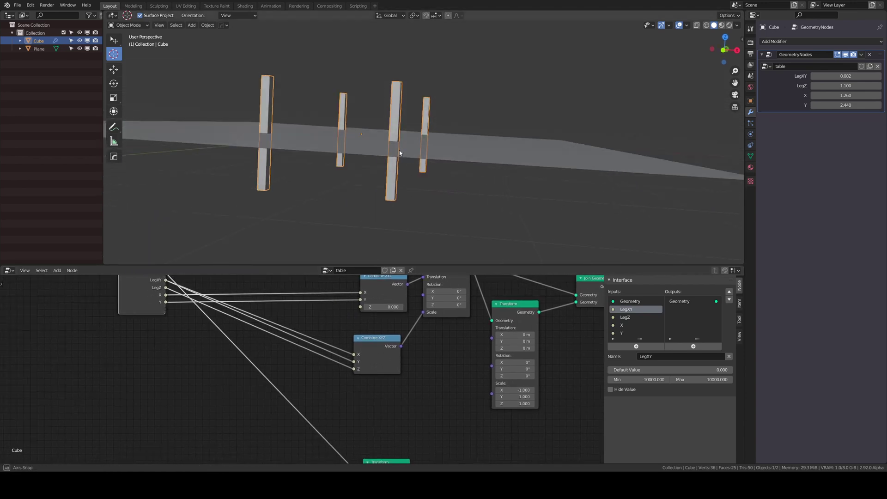
pyautogui.moveTo(145, 294); pyautogui.dragTo(194, 306, button='middle')
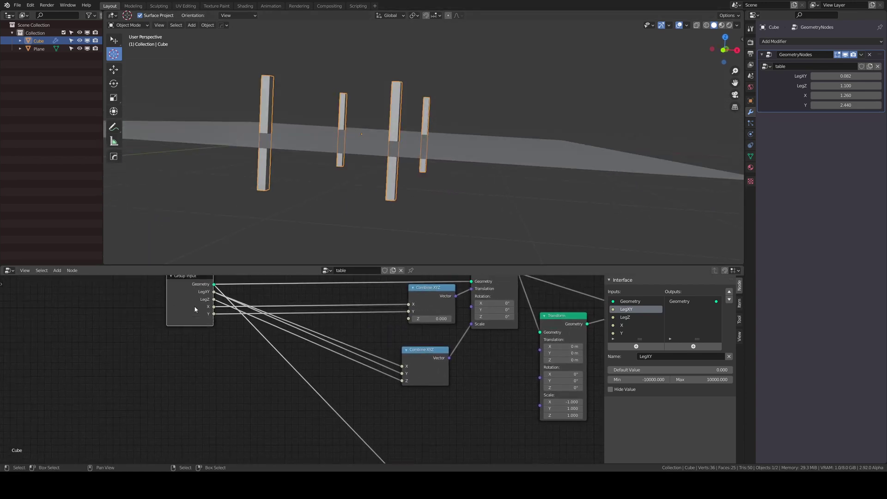
pyautogui.moveTo(346, 319); pyautogui.dragTo(327, 339, button='middle')
pyautogui.hotkey('shift', 'a')
pyautogui.moveTo(352, 362)
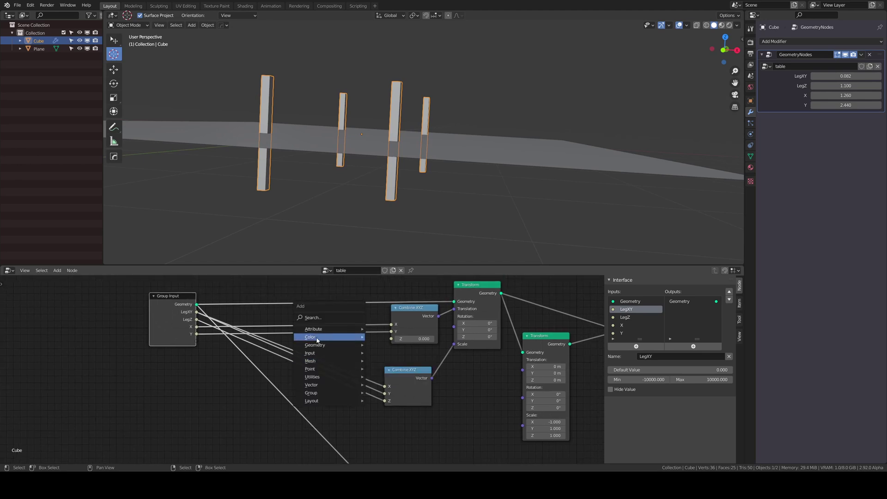
pyautogui.moveTo(317, 379)
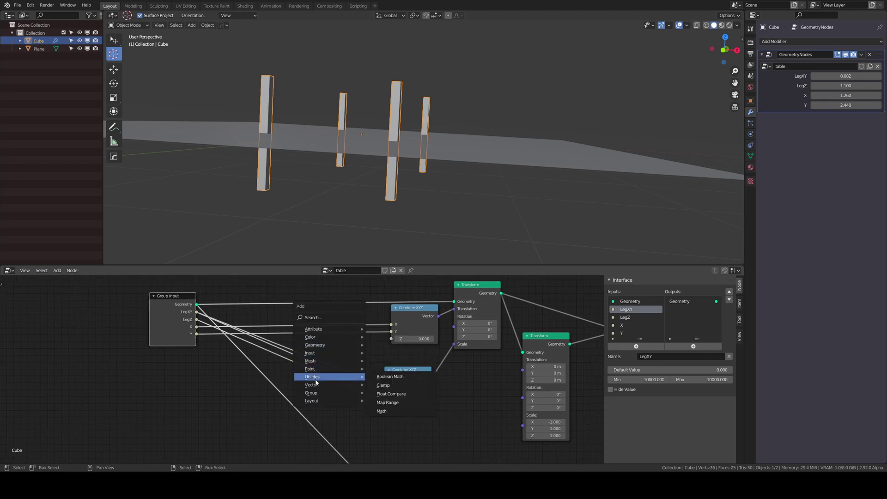
pyautogui.click(381, 412)
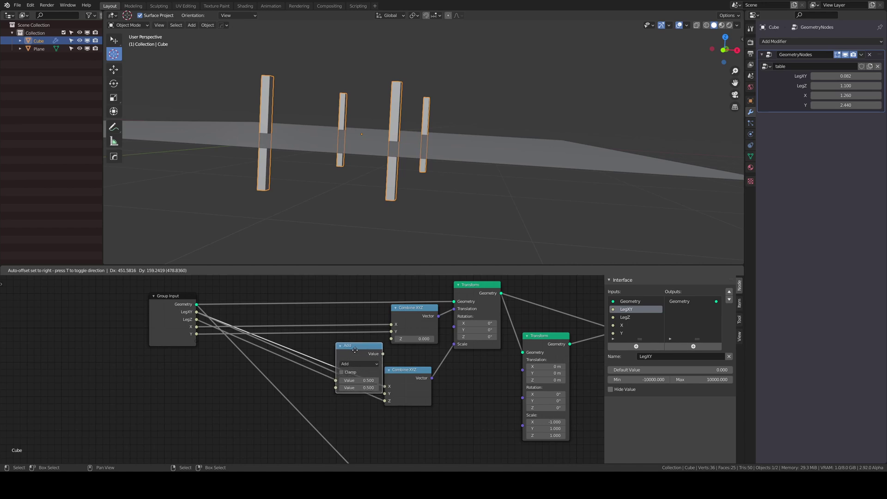
pyautogui.click(209, 390)
# Spread out the Group Input, first Transform and both Combine XYZ nodes, and place the Add node between them.
pyautogui.moveTo(330, 287); pyautogui.dragTo(363, 318, button='middle')
pyautogui.moveTo(211, 340); pyautogui.dragTo(147, 339)
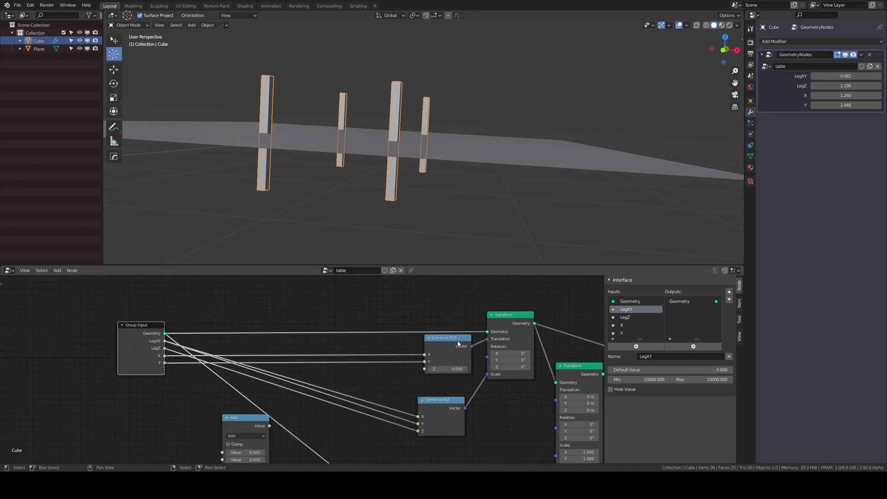
pyautogui.moveTo(515, 318); pyautogui.dragTo(519, 290)
pyautogui.scroll(-2, 476, 321)
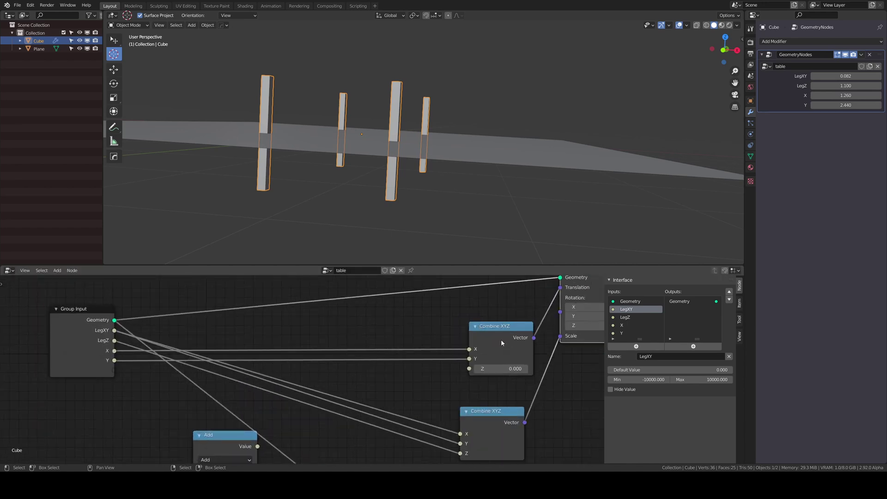
pyautogui.moveTo(453, 319); pyautogui.dragTo(465, 294)
pyautogui.moveTo(408, 352); pyautogui.dragTo(394, 332)
pyautogui.moveTo(371, 358); pyautogui.dragTo(390, 328, button='middle')
pyautogui.moveTo(290, 378); pyautogui.dragTo(248, 397)
pyautogui.moveTo(424, 365); pyautogui.dragTo(411, 414)
pyautogui.moveTo(253, 395); pyautogui.dragTo(366, 343)
pyautogui.scroll(-4, 216, 347)
pyautogui.scroll(3, 216, 350)
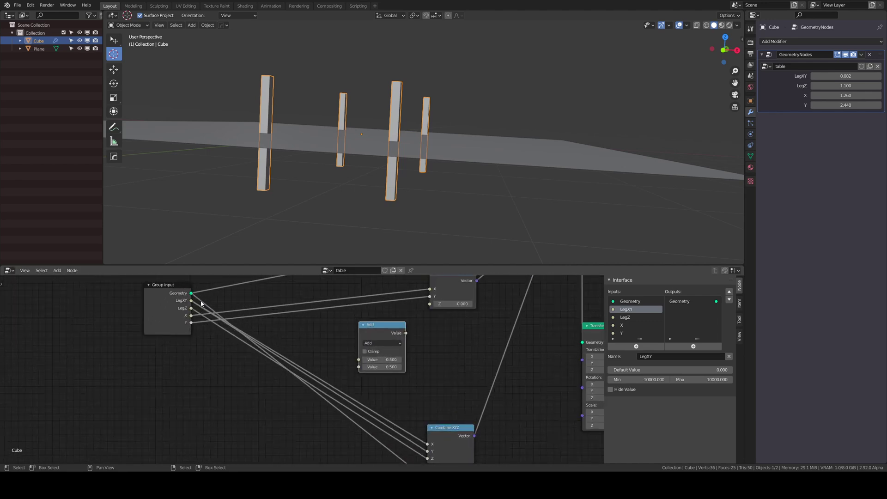
# Shift the Add node slightly and link the Group Input's LegZ to its second Value.
pyautogui.moveTo(191, 309); pyautogui.dragTo(214, 321, button='middle')
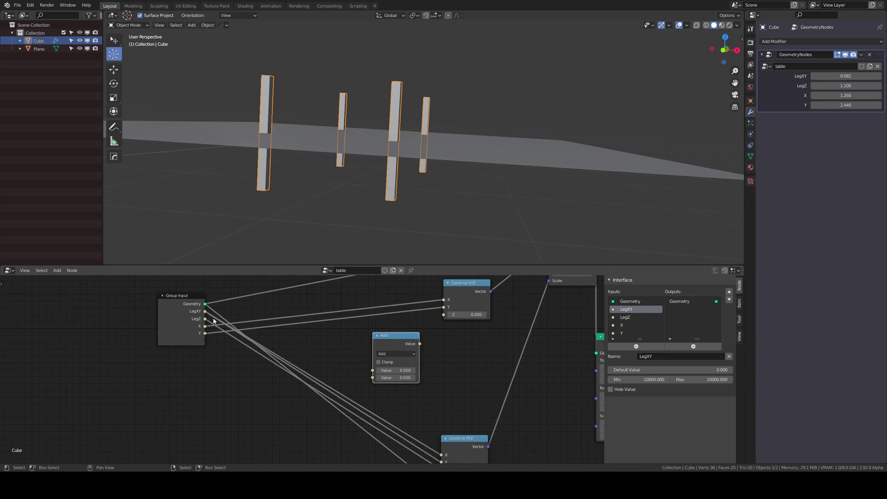
pyautogui.moveTo(441, 329); pyautogui.dragTo(449, 334, button='middle')
pyautogui.moveTo(412, 344); pyautogui.dragTo(405, 338)
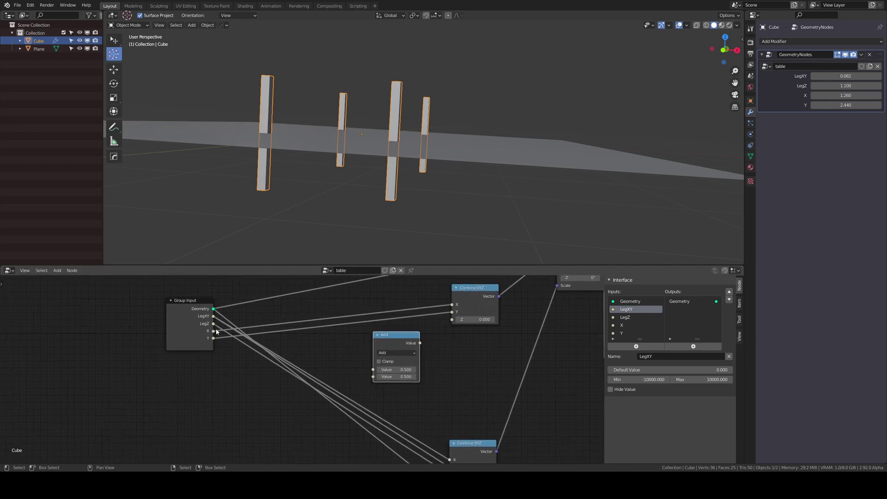
pyautogui.moveTo(213, 331); pyautogui.dragTo(227, 323)
pyautogui.moveTo(375, 367); pyautogui.dragTo(375, 376)
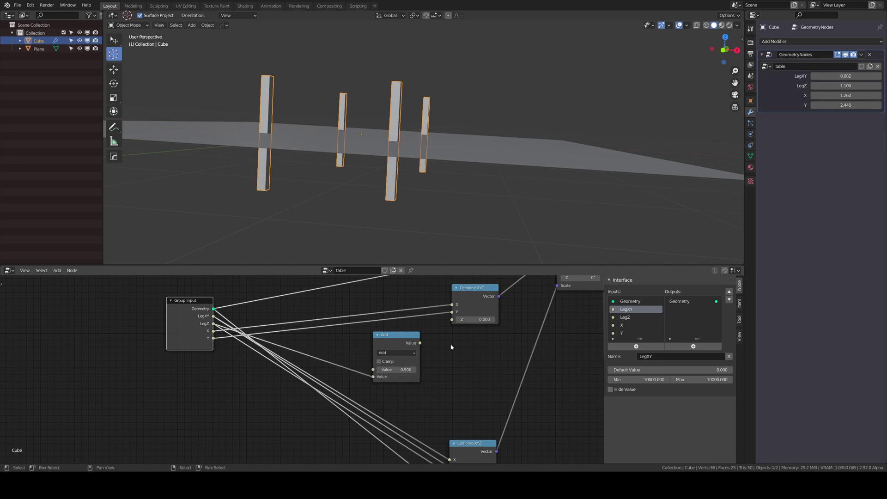
# Link the Add node's output to the translation Combine XYZ's Z and set the Add node's first Value to 0.
pyautogui.moveTo(419, 342); pyautogui.dragTo(398, 342)
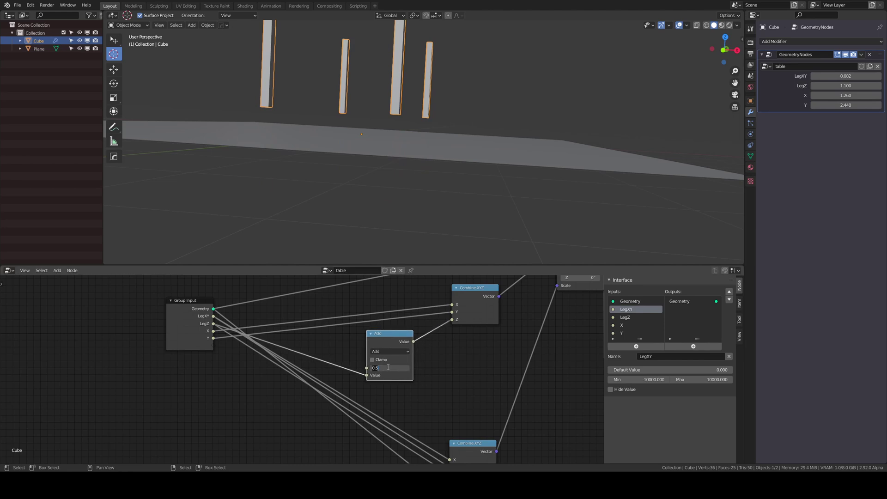
pyautogui.press('Escape')
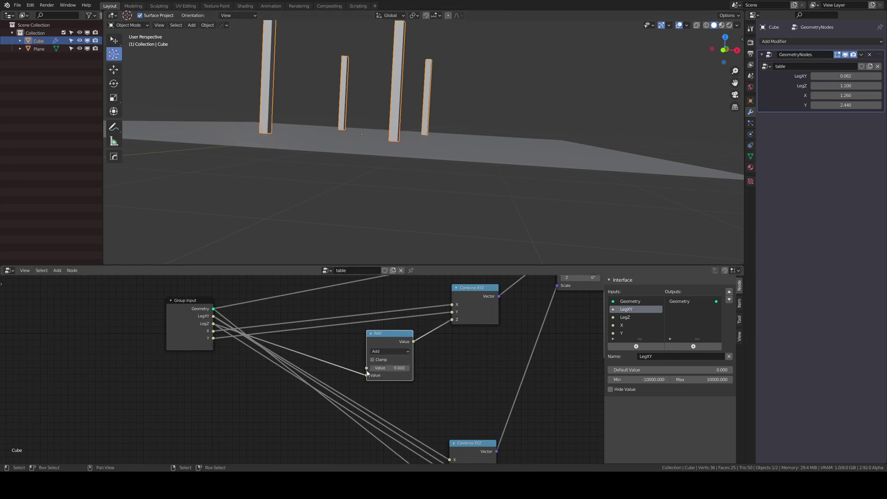
pyautogui.moveTo(427, 318); pyautogui.dragTo(368, 344, button='middle')
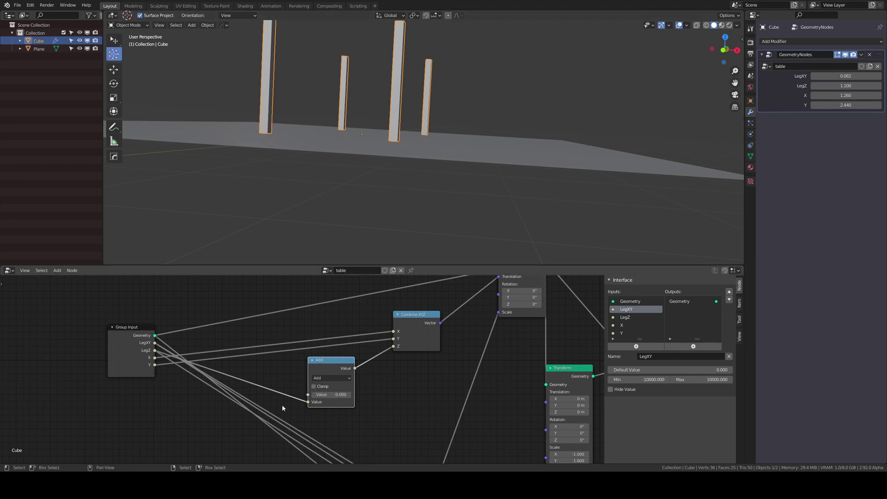
pyautogui.moveTo(379, 139); pyautogui.dragTo(371, 156, button='middle')
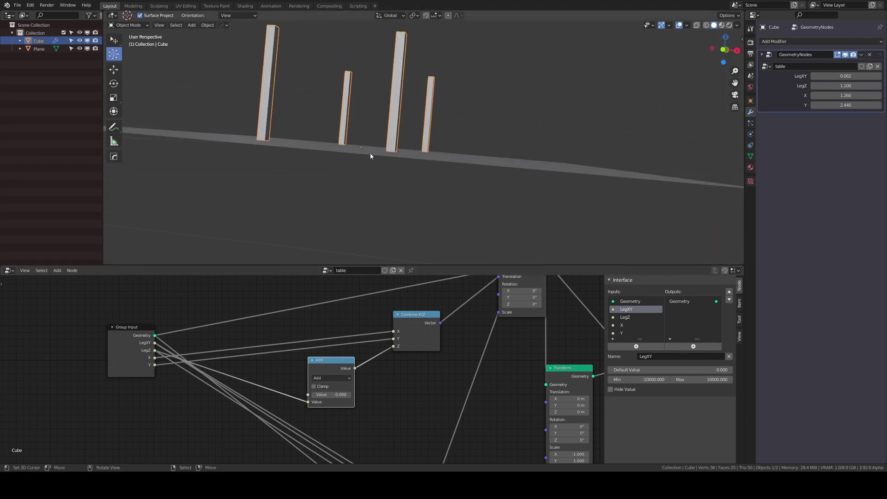
pyautogui.press('KP_1')
pyautogui.scroll(1, 472, 355)
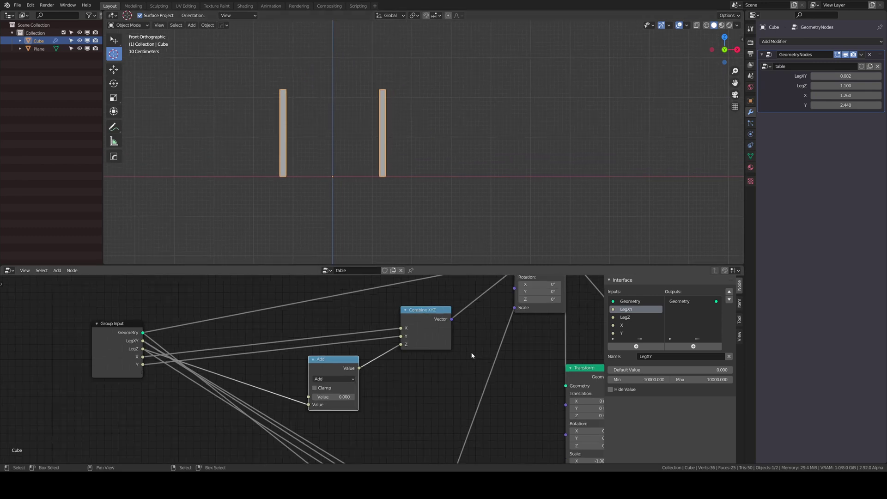
# Adjust the modifier inputs to LegXY 0.108, LegZ 0.935, X 1.544 and Y 2.067.
pyautogui.scroll(1, 472, 355)
pyautogui.moveTo(846, 105); pyautogui.dragTo(852, 105)
pyautogui.moveTo(505, 171); pyautogui.dragTo(527, 116, button='middle')
pyautogui.moveTo(846, 76); pyautogui.dragTo(833, 105)
pyautogui.moveTo(401, 168); pyautogui.dragTo(400, 145, button='middle')
pyautogui.scroll(4, 407, 174)
pyautogui.scroll(-5, 403, 199)
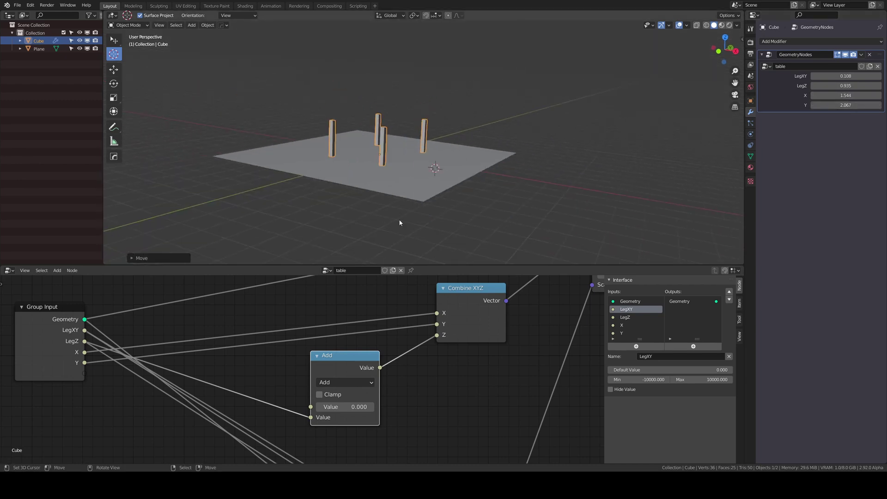
# Move the separate Transform node linked to the Group Input into the free space below the leg nodes.
pyautogui.scroll(-14, 456, 437)
pyautogui.moveTo(406, 432); pyautogui.dragTo(404, 354, button='middle')
pyautogui.scroll(3, 393, 366)
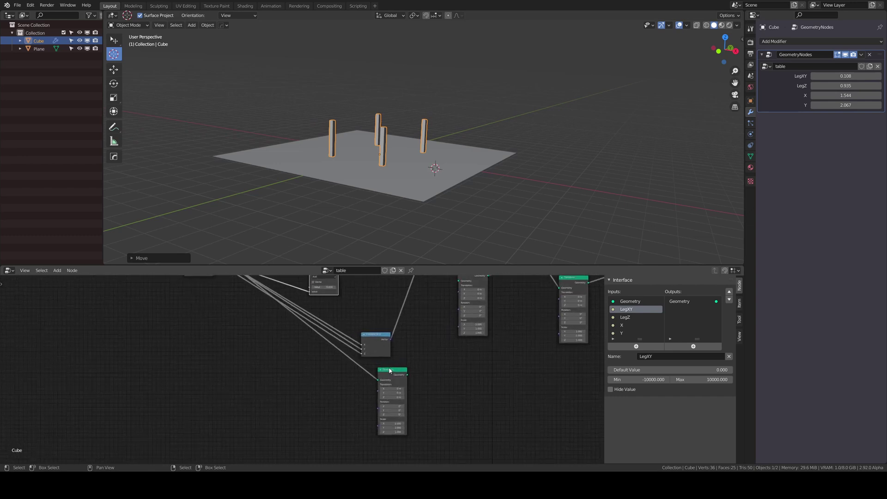
pyautogui.moveTo(389, 371); pyautogui.dragTo(365, 386)
pyautogui.scroll(-1, 380, 389)
pyautogui.moveTo(439, 398); pyautogui.dragTo(354, 368, button='middle')
pyautogui.scroll(-5, 357, 377)
pyautogui.scroll(2, 342, 374)
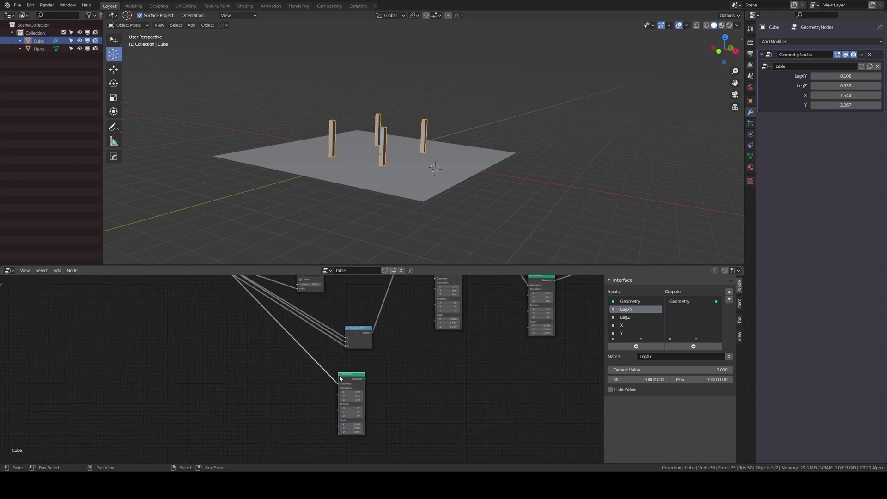
pyautogui.scroll(7, 340, 376)
pyautogui.moveTo(344, 406); pyautogui.dragTo(311, 335, button='middle')
pyautogui.moveTo(357, 313); pyautogui.dragTo(367, 309)
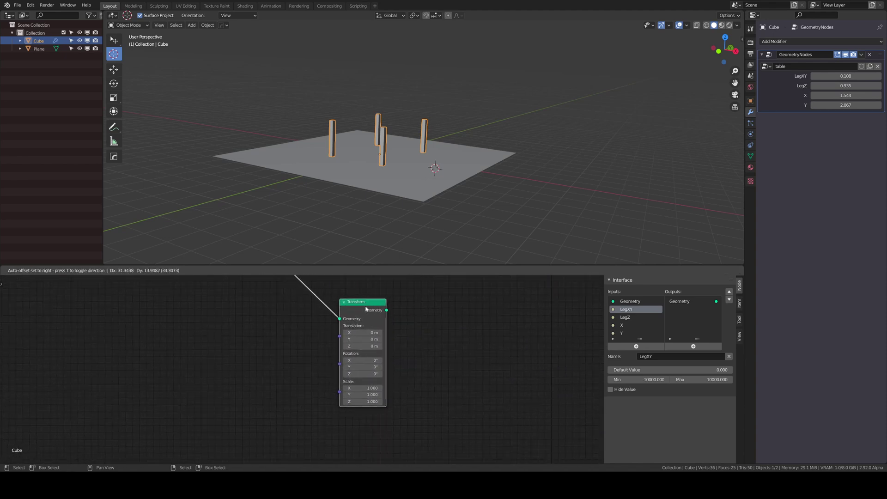
# Add a Combine XYZ node and place it in the free space beside the separate Transform node.
pyautogui.moveTo(334, 396); pyautogui.dragTo(428, 436, button='middle')
pyautogui.scroll(4, 427, 437)
pyautogui.moveTo(366, 375); pyautogui.dragTo(327, 327, button='middle')
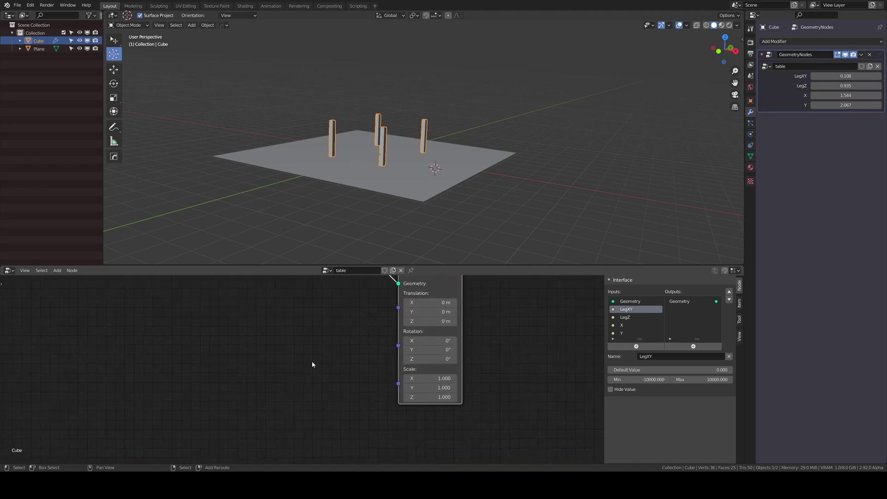
pyautogui.scroll(-2, 313, 365)
pyautogui.hotkey('shift', 'a')
pyautogui.moveTo(287, 369)
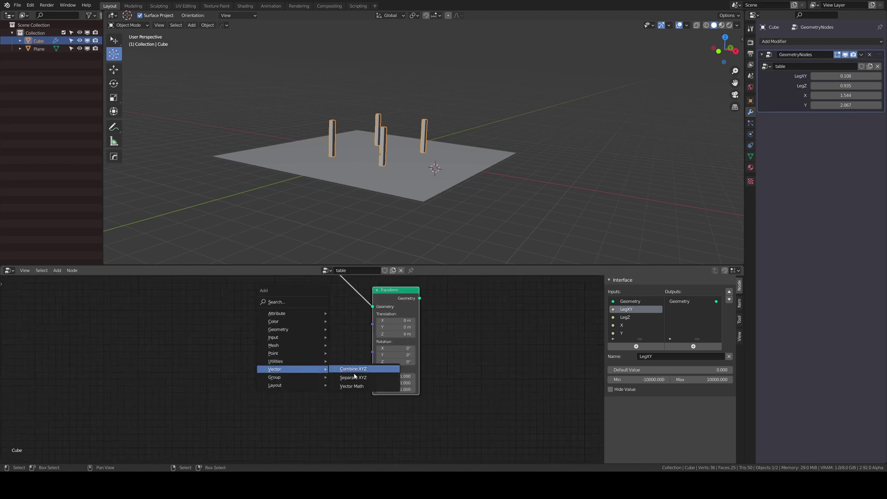
pyautogui.click(354, 369)
pyautogui.click(284, 367)
pyautogui.scroll(4, 331, 384)
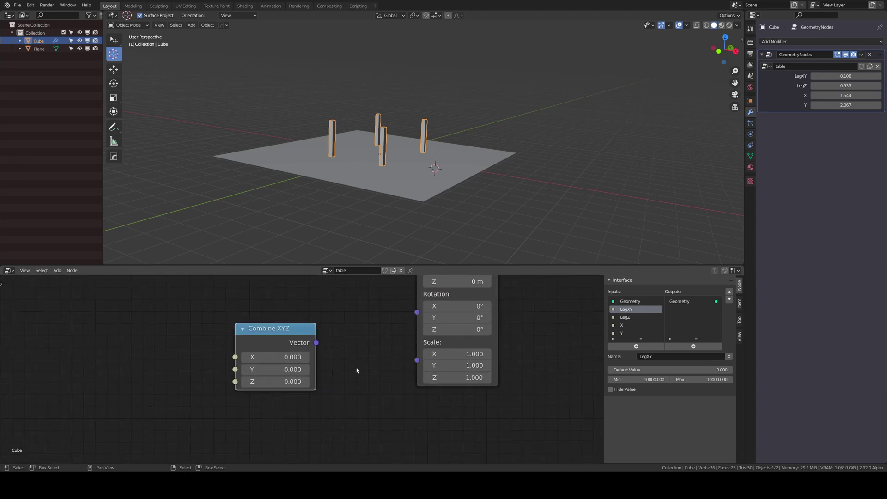
pyautogui.scroll(2, 406, 368)
pyautogui.scroll(-7, 414, 370)
pyautogui.moveTo(365, 381); pyautogui.dragTo(346, 391, button='middle')
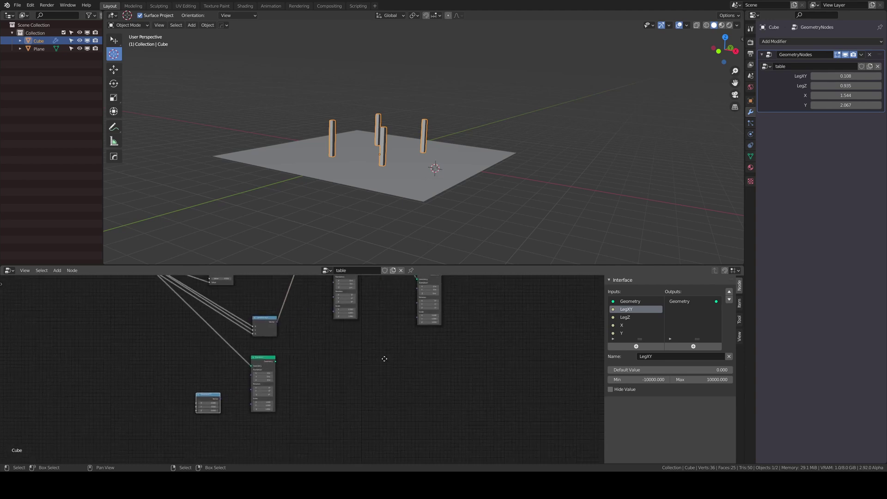
# Bring the Group Output beside the separate Transform node and link that Transform's Geometry to it.
pyautogui.moveTo(384, 359); pyautogui.dragTo(318, 417, button='middle')
pyautogui.moveTo(495, 330); pyautogui.dragTo(265, 436)
pyautogui.moveTo(249, 440); pyautogui.dragTo(381, 357, button='middle')
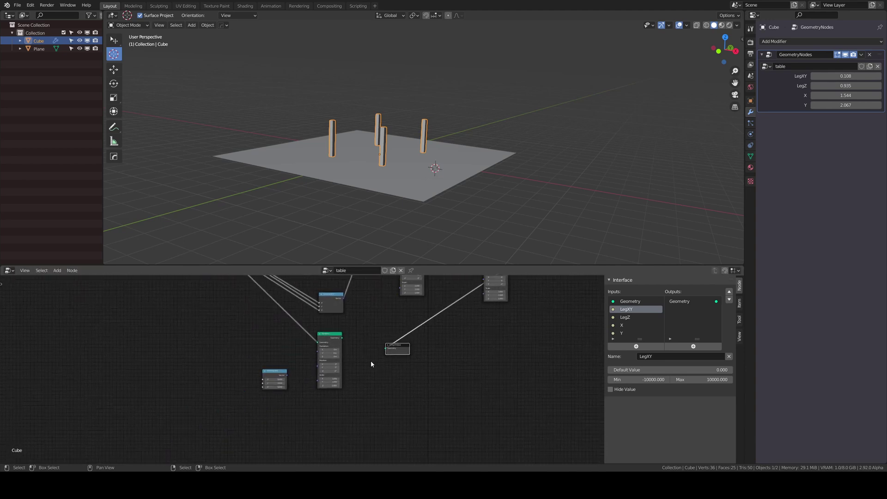
pyautogui.scroll(8, 368, 364)
pyautogui.moveTo(377, 310); pyautogui.dragTo(458, 330)
pyautogui.scroll(3, 312, 376)
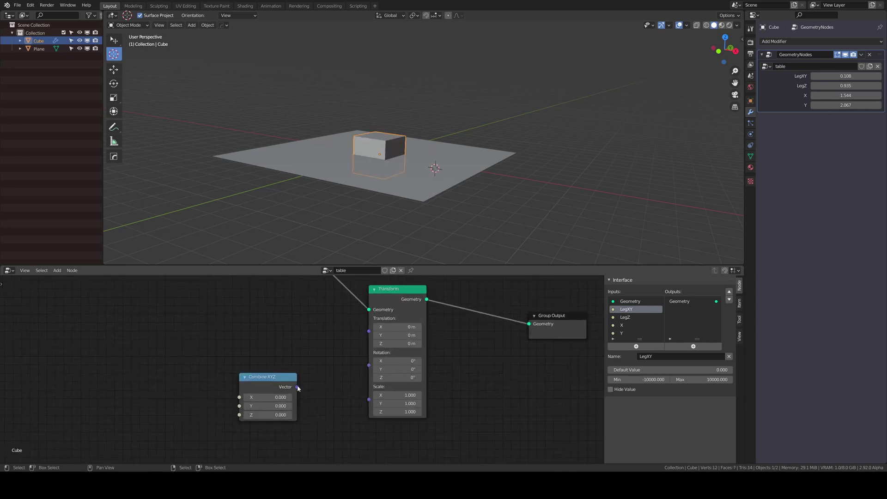
# Link the new Combine XYZ to the Transform's Scale and set X and Y to 1 and Z to 0.1.
pyautogui.moveTo(298, 387); pyautogui.dragTo(320, 352)
pyautogui.moveTo(365, 406); pyautogui.dragTo(368, 400)
pyautogui.moveTo(270, 402); pyautogui.dragTo(294, 384, button='middle')
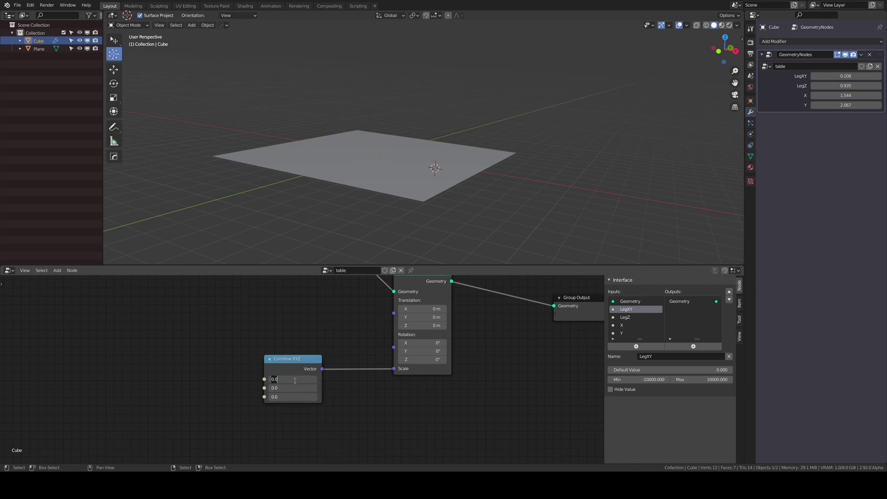
pyautogui.write('1')
pyautogui.press('Return')
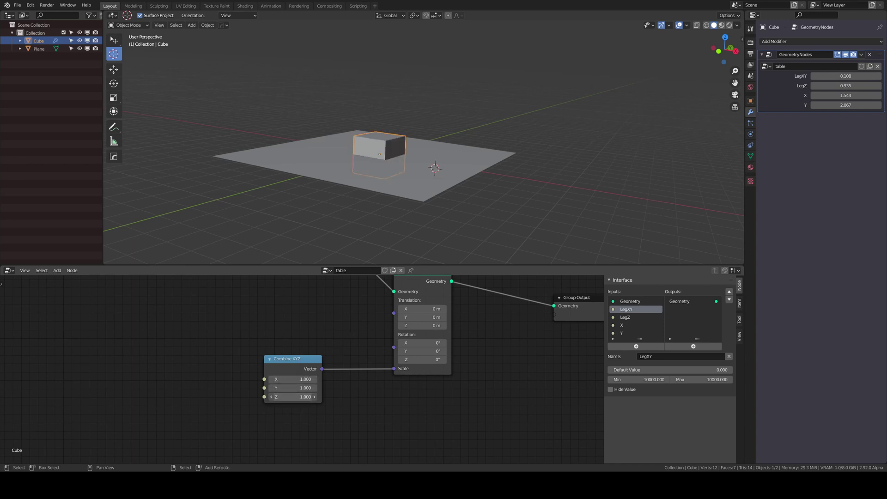
pyautogui.moveTo(296, 397); pyautogui.dragTo(278, 397)
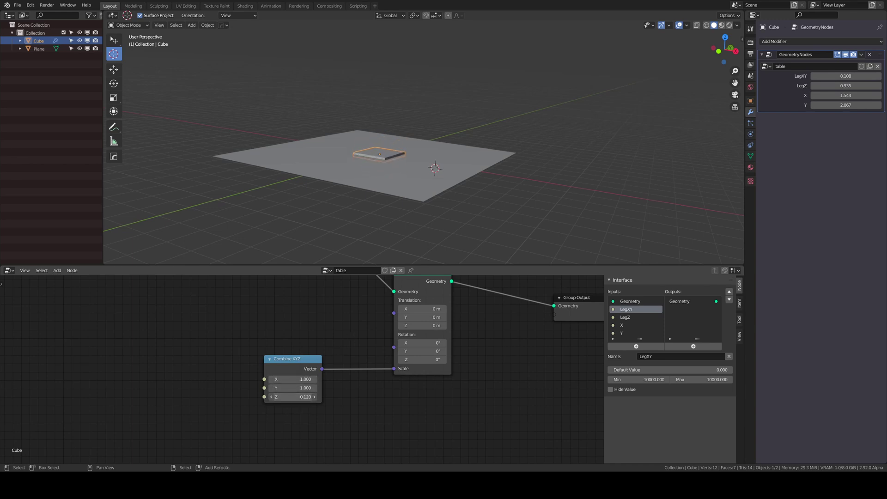
pyautogui.scroll(-6, 346, 326)
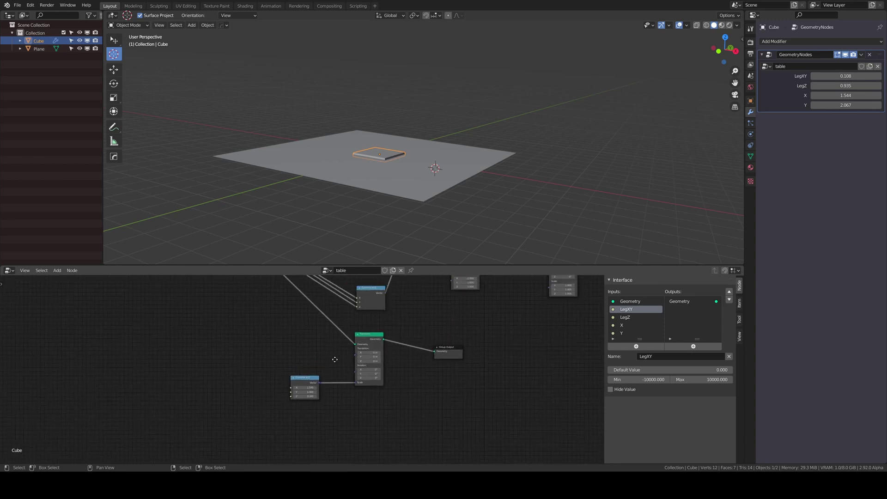
# Move the Group Input farther from the other nodes and lower the scale Combine XYZ to make room above it.
pyautogui.moveTo(340, 367); pyautogui.dragTo(362, 382, button='middle')
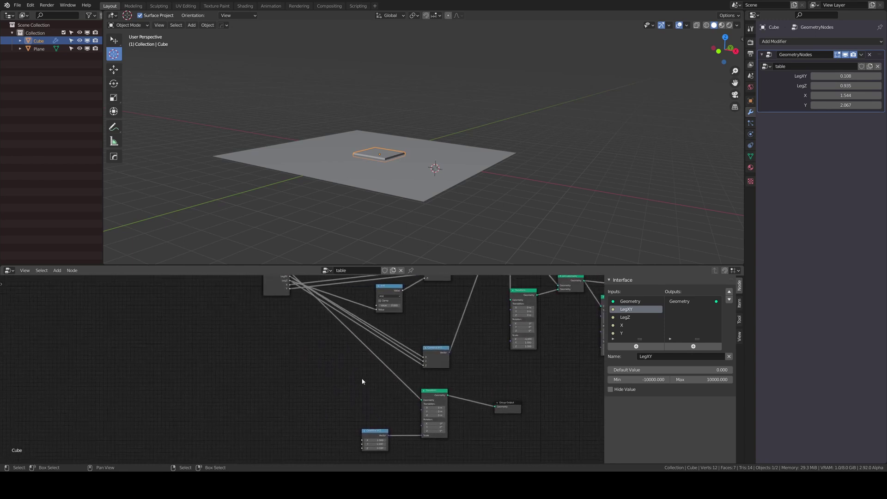
pyautogui.moveTo(382, 431); pyautogui.dragTo(382, 411)
pyautogui.moveTo(306, 353); pyautogui.dragTo(348, 385, button='middle')
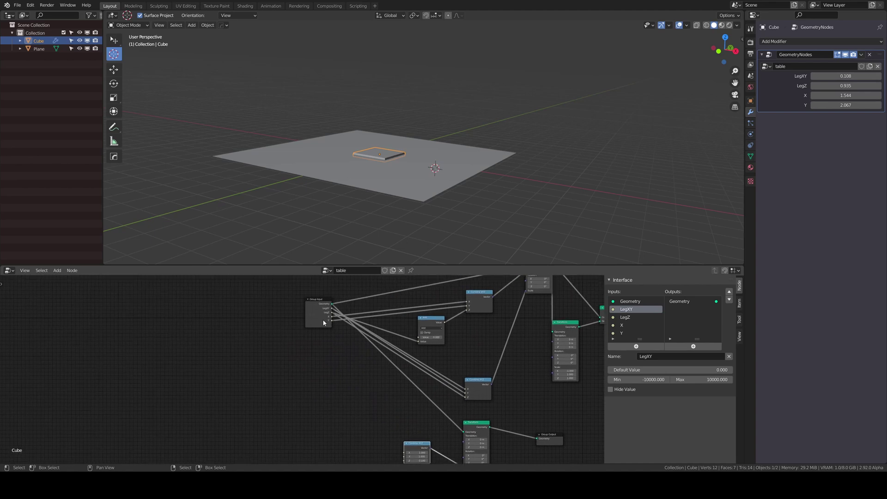
pyautogui.moveTo(317, 305); pyautogui.dragTo(285, 319)
pyautogui.moveTo(349, 384); pyautogui.dragTo(319, 362, button='middle')
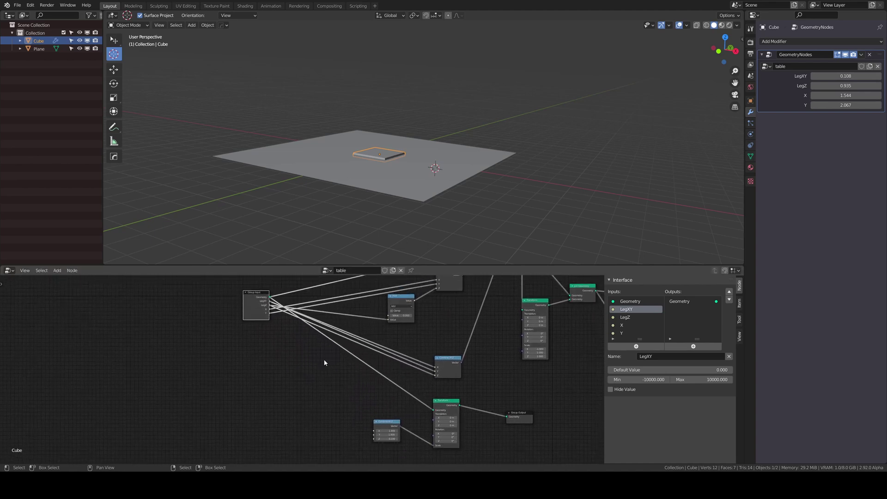
pyautogui.moveTo(385, 418); pyautogui.dragTo(382, 437)
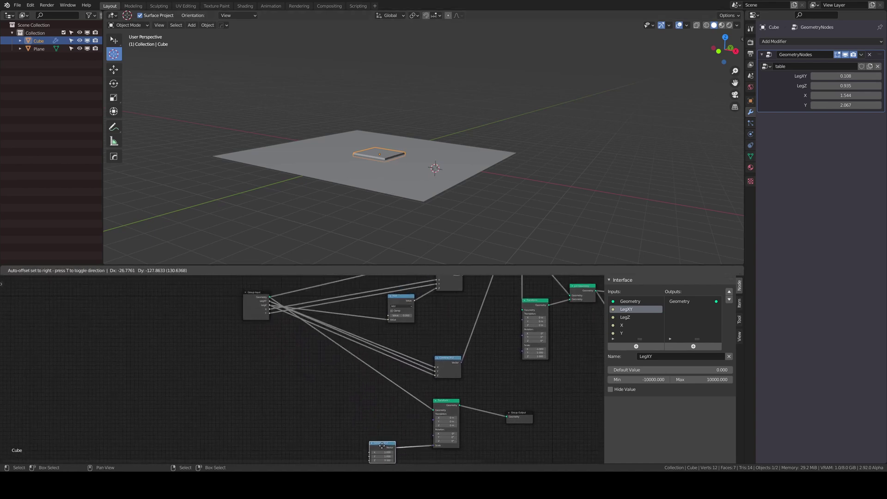
pyautogui.moveTo(382, 437); pyautogui.dragTo(363, 398, button='middle')
# Duplicate the scale Combine XYZ node and place the copy directly above the original.
pyautogui.hotkey('shift', 'd')
pyautogui.click(365, 387)
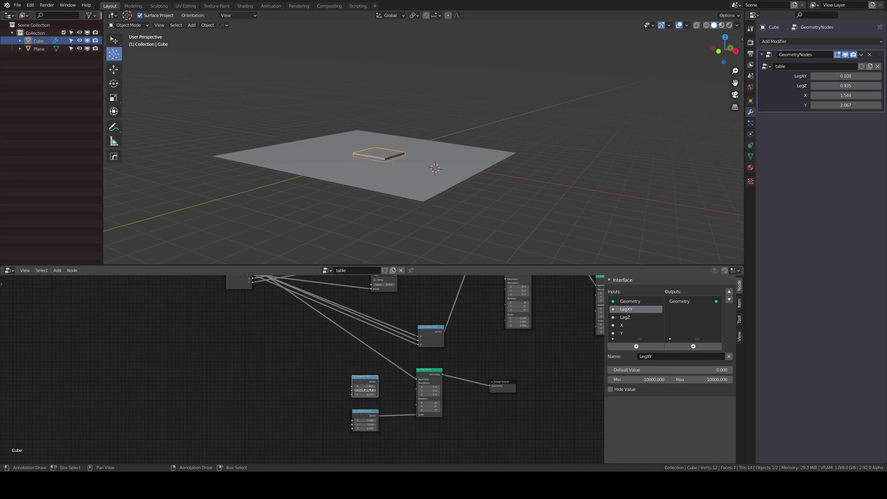
pyautogui.scroll(2, 362, 369)
pyautogui.moveTo(362, 370); pyautogui.dragTo(362, 390, button='middle')
pyautogui.moveTo(274, 363); pyautogui.dragTo(276, 326, button='middle')
pyautogui.scroll(-1, 280, 337)
pyautogui.scroll(-1, 250, 301)
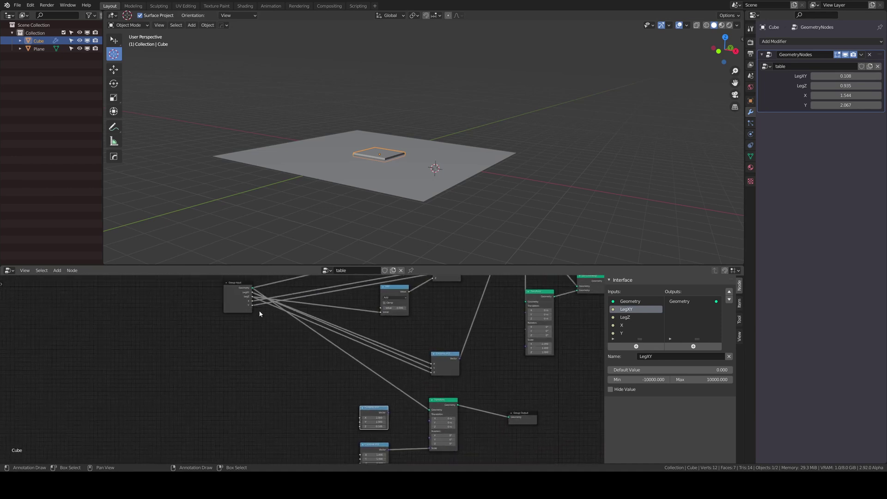
# Link the Group Input's LegZ to the copied Combine XYZ's Z and set its X and Y to 0.
pyautogui.moveTo(253, 299); pyautogui.dragTo(360, 438)
pyautogui.moveTo(359, 428); pyautogui.dragTo(360, 427)
pyautogui.moveTo(411, 420); pyautogui.dragTo(390, 394, button='middle')
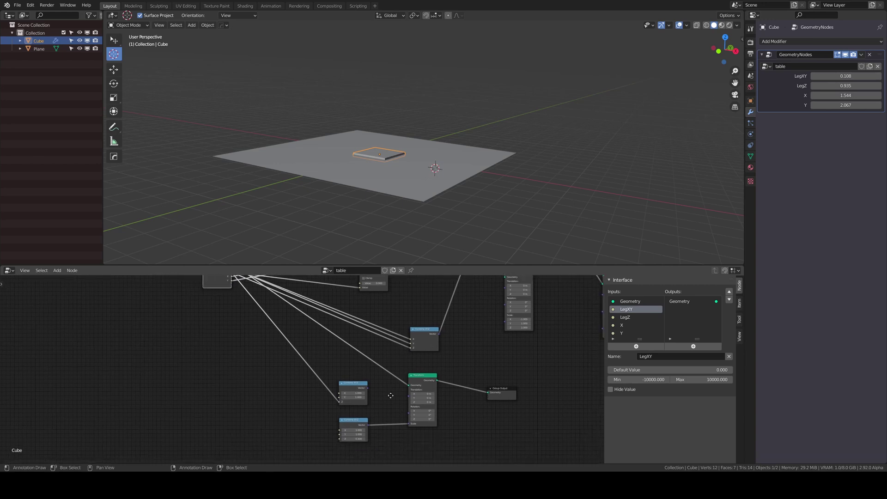
pyautogui.scroll(-4, 389, 394)
pyautogui.scroll(13, 389, 397)
pyautogui.moveTo(434, 416); pyautogui.dragTo(361, 362, button='middle')
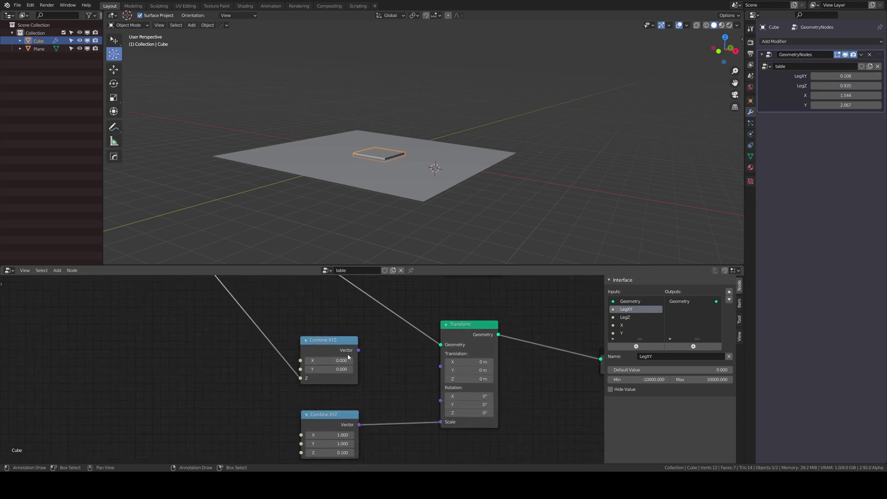
# Shift the copied Combine XYZ slightly and link its Vector to the tabletop Transform's Translation.
pyautogui.moveTo(349, 357); pyautogui.dragTo(382, 333)
pyautogui.moveTo(443, 370); pyautogui.dragTo(441, 366)
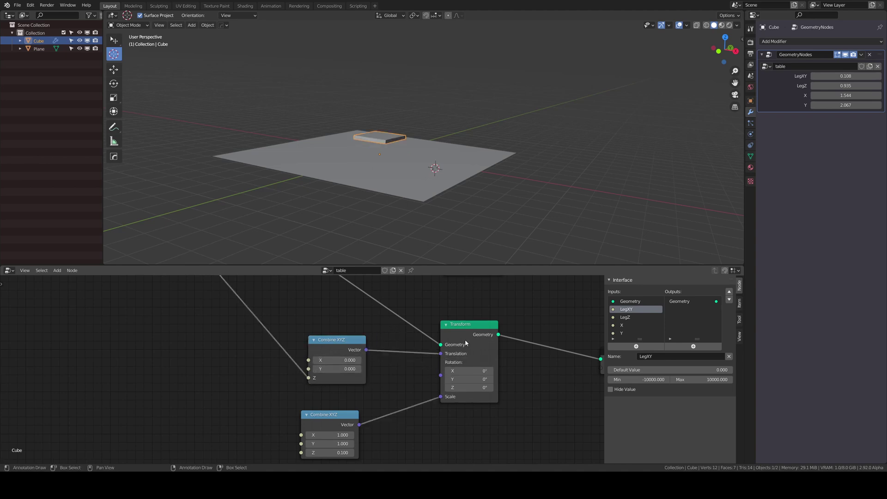
pyautogui.moveTo(371, 92); pyautogui.dragTo(388, 141, button='middle')
pyautogui.scroll(5, 388, 140)
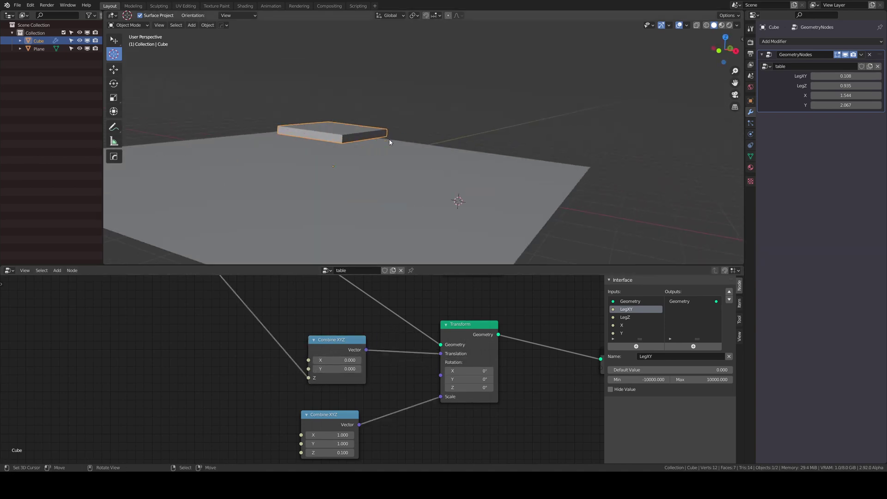
# Move the Group Output node beyond the last Join Geometry node, leaving free space in front of it.
pyautogui.scroll(-11, 389, 154)
pyautogui.moveTo(514, 345); pyautogui.dragTo(384, 362, button='middle')
pyautogui.scroll(-4, 466, 351)
pyautogui.scroll(-1, 466, 352)
pyautogui.moveTo(462, 354); pyautogui.dragTo(379, 374, button='middle')
pyautogui.moveTo(350, 402); pyautogui.dragTo(584, 396)
pyautogui.scroll(-3, 545, 374)
pyautogui.moveTo(537, 367); pyautogui.dragTo(463, 388, button='middle')
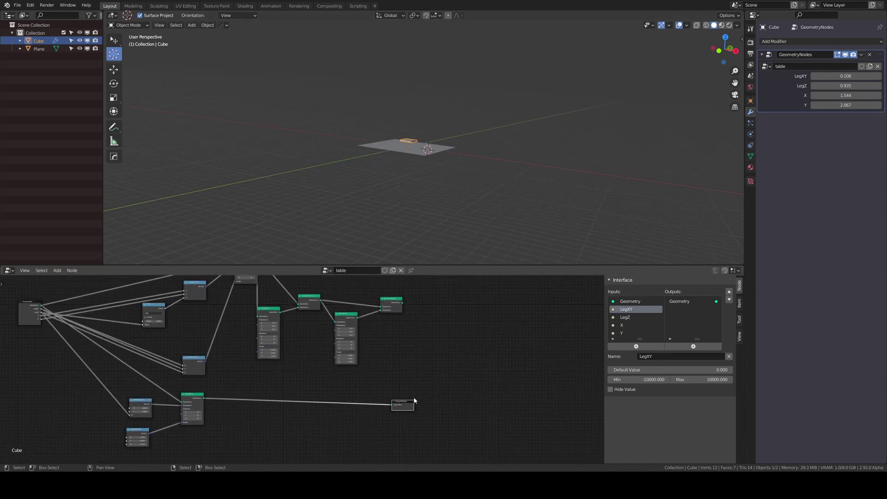
pyautogui.moveTo(410, 401); pyautogui.dragTo(514, 377)
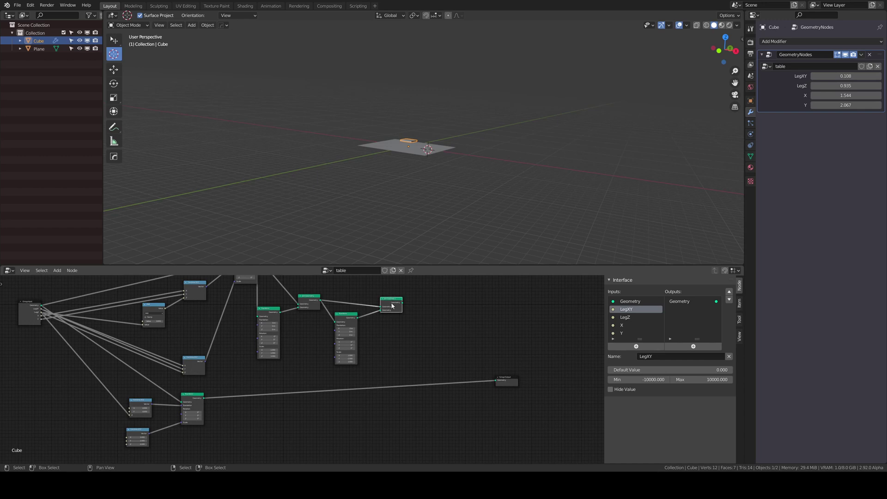
# Duplicate the last Join Geometry node and use the copy to merge the legs and tabletop into the Group Output.
pyautogui.hotkey('shift', 'd')
pyautogui.click(438, 352)
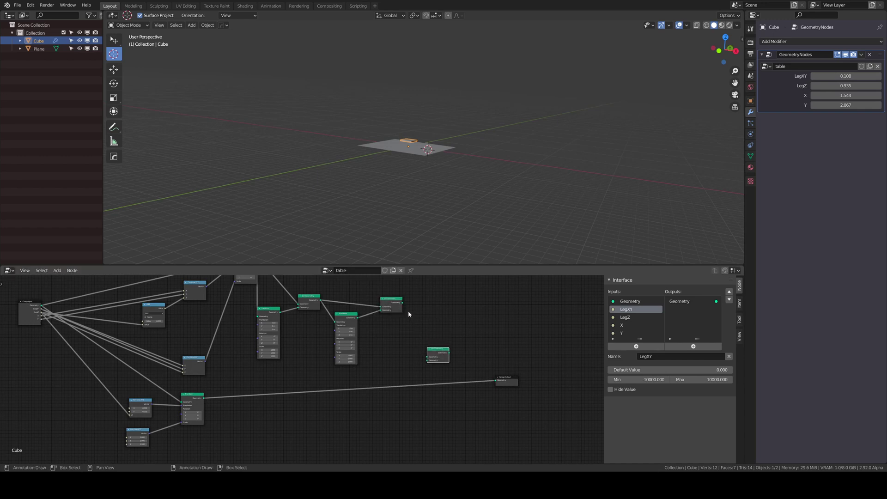
pyautogui.moveTo(402, 302); pyautogui.dragTo(427, 359)
pyautogui.moveTo(203, 398); pyautogui.dragTo(496, 382)
pyautogui.click(441, 365)
pyautogui.moveTo(426, 131); pyautogui.dragTo(410, 158, button='middle')
pyautogui.scroll(6, 409, 161)
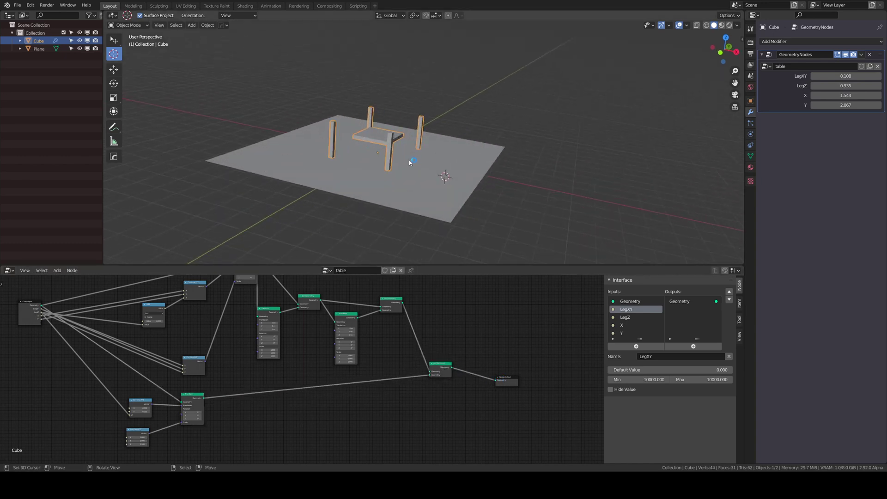
# Increase X and Y in the tabletop's scale Combine XYZ until the top extends past all four legs.
pyautogui.moveTo(268, 426); pyautogui.dragTo(398, 372, button='middle')
pyautogui.scroll(2, 398, 372)
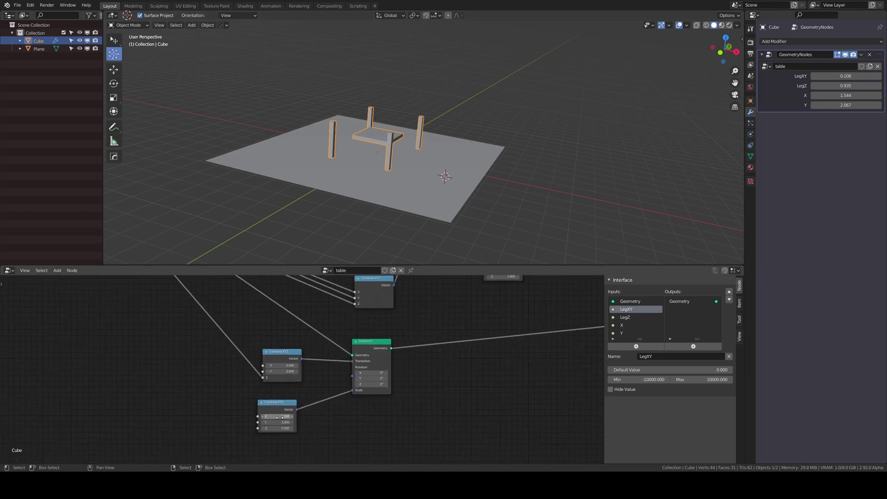
pyautogui.moveTo(277, 416); pyautogui.dragTo(298, 437)
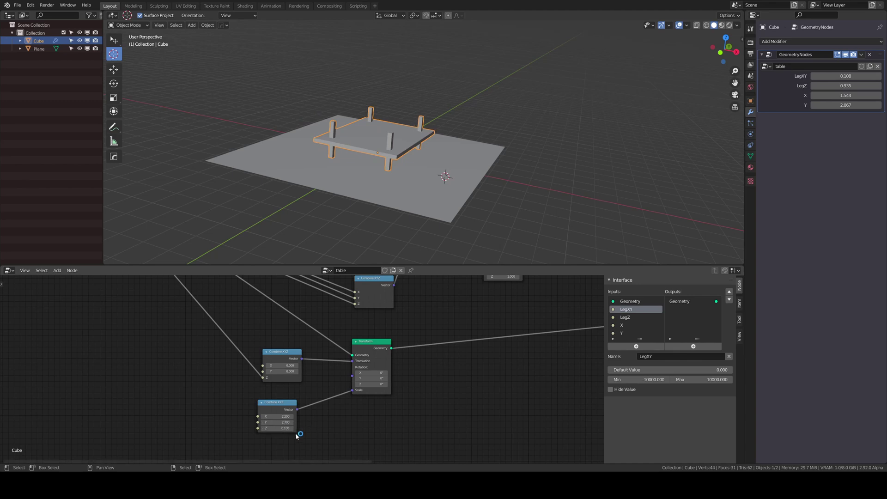
# Insert a Math node set to Multiply by 2 on the LegZ link feeding the tabletop translation's Combine XYZ Z.
pyautogui.scroll(1, 282, 434)
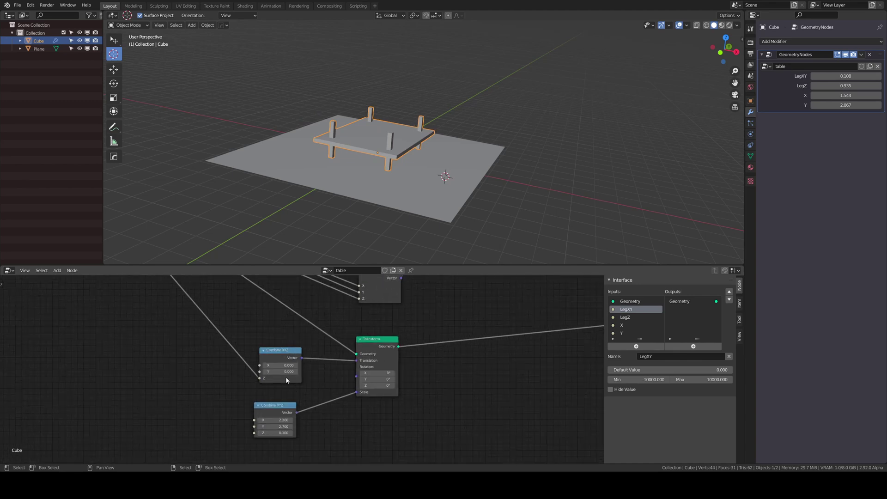
pyautogui.moveTo(375, 157); pyautogui.dragTo(475, 182, button='middle')
pyautogui.scroll(4, 375, 156)
pyautogui.moveTo(268, 333); pyautogui.dragTo(309, 331, button='middle')
pyautogui.hotkey('shift', 'a')
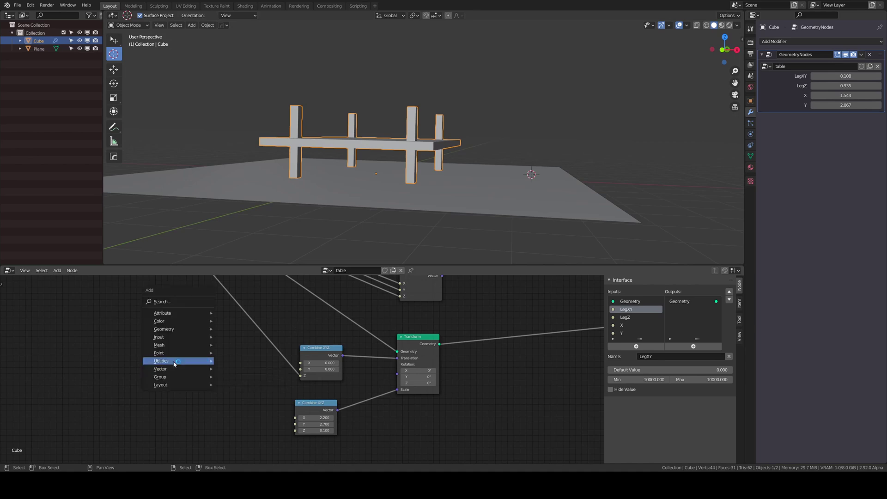
pyautogui.click(230, 396)
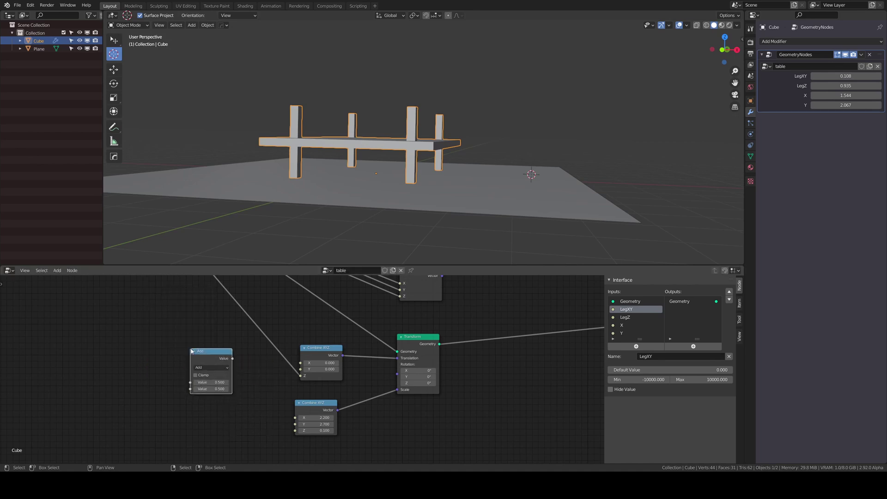
pyautogui.click(204, 368)
pyautogui.click(201, 398)
pyautogui.press('g')
pyautogui.click(290, 336)
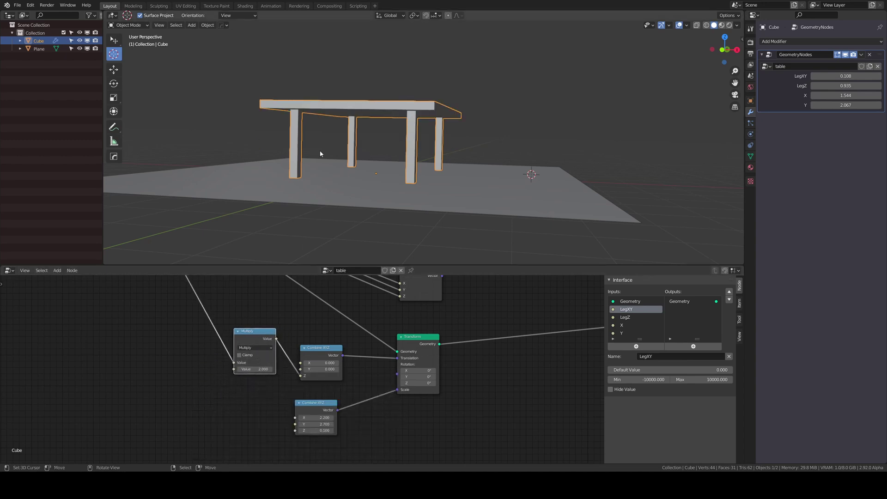
# Move the Multiply node and the translation Combine XYZ farther from the tabletop Transform, checking the tabletop's height on the legs.
pyautogui.moveTo(366, 125); pyautogui.dragTo(449, 197, button='middle')
pyautogui.moveTo(398, 125); pyautogui.dragTo(409, 191, button='middle')
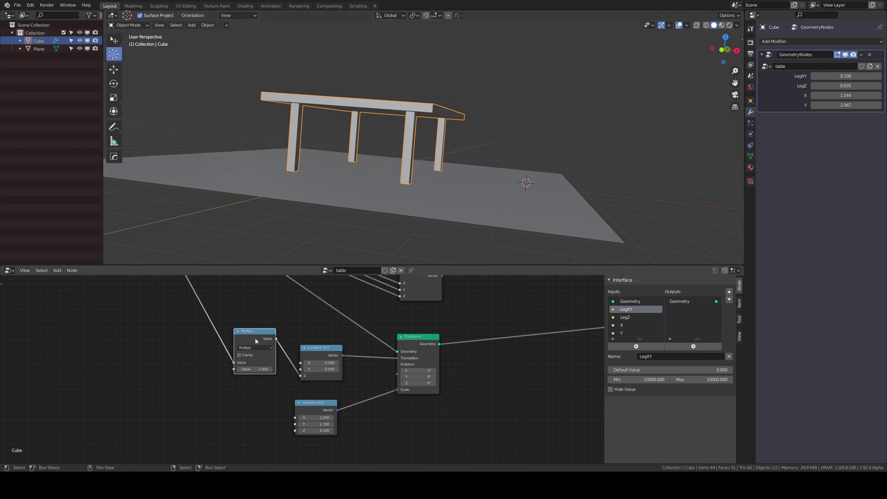
pyautogui.moveTo(258, 341); pyautogui.dragTo(248, 338)
pyautogui.moveTo(352, 104); pyautogui.dragTo(332, 112, button='middle')
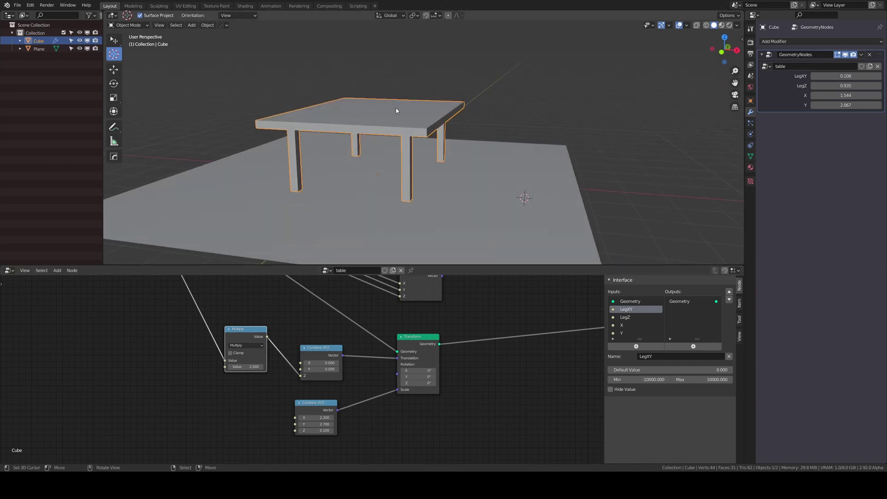
pyautogui.moveTo(396, 111); pyautogui.dragTo(426, 116, button='middle')
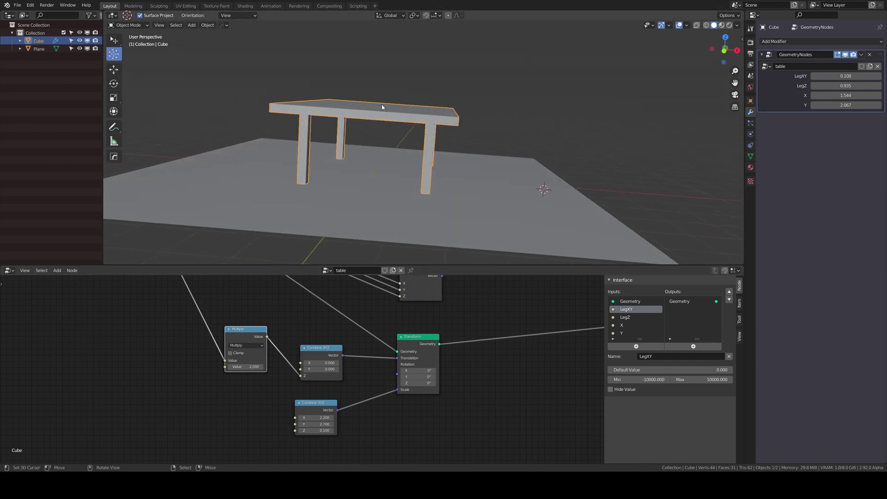
pyautogui.moveTo(240, 334); pyautogui.dragTo(232, 348)
pyautogui.moveTo(321, 348); pyautogui.dragTo(294, 343)
pyautogui.moveTo(414, 159); pyautogui.dragTo(384, 168, button='middle')
pyautogui.scroll(5, 384, 168)
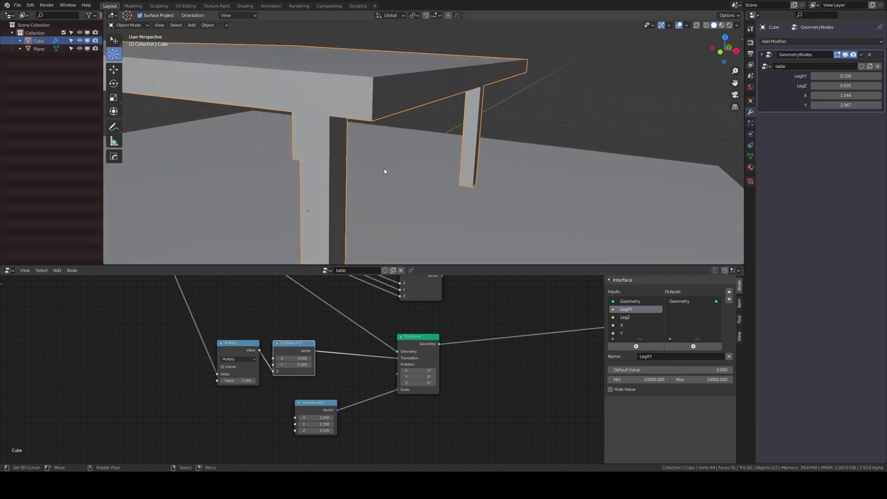
# Set the table modifier's LegXY to 0.188, LegZ to 1.415, X to 1.664 and Y to 2.257.
pyautogui.scroll(-9, 384, 168)
pyautogui.moveTo(541, 135); pyautogui.dragTo(623, 109, button='middle')
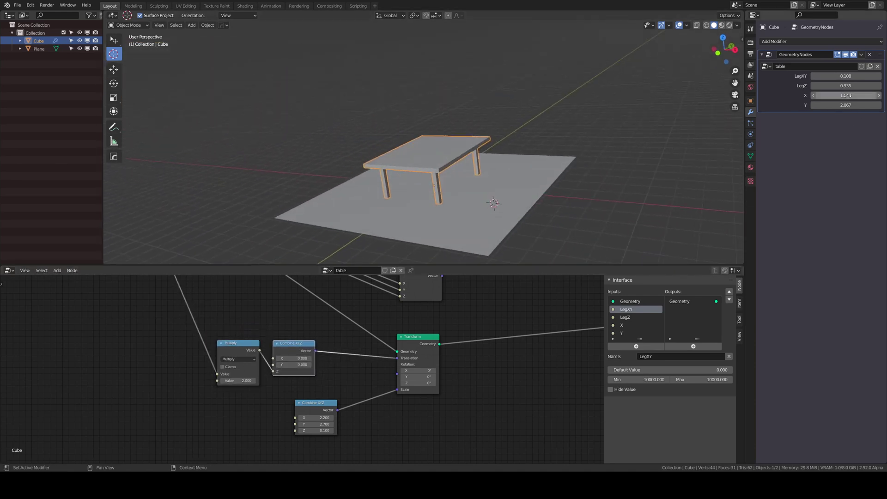
pyautogui.moveTo(846, 86); pyautogui.dragTo(867, 85)
pyautogui.moveTo(693, 119); pyautogui.dragTo(726, 112, button='middle')
pyautogui.moveTo(846, 76); pyautogui.dragTo(848, 95)
pyautogui.moveTo(462, 185); pyautogui.dragTo(476, 138, button='middle')
pyautogui.moveTo(846, 105); pyautogui.dragTo(858, 105)
# Shift the scale Combine XYZ slightly and move the Multiply node lower beside the translation Combine XYZ.
pyautogui.moveTo(317, 414); pyautogui.dragTo(314, 413)
pyautogui.moveTo(236, 345); pyautogui.dragTo(218, 371)
pyautogui.scroll(-8, 256, 323)
pyautogui.moveTo(260, 333); pyautogui.dragTo(319, 361, button='middle')
pyautogui.scroll(2, 319, 361)
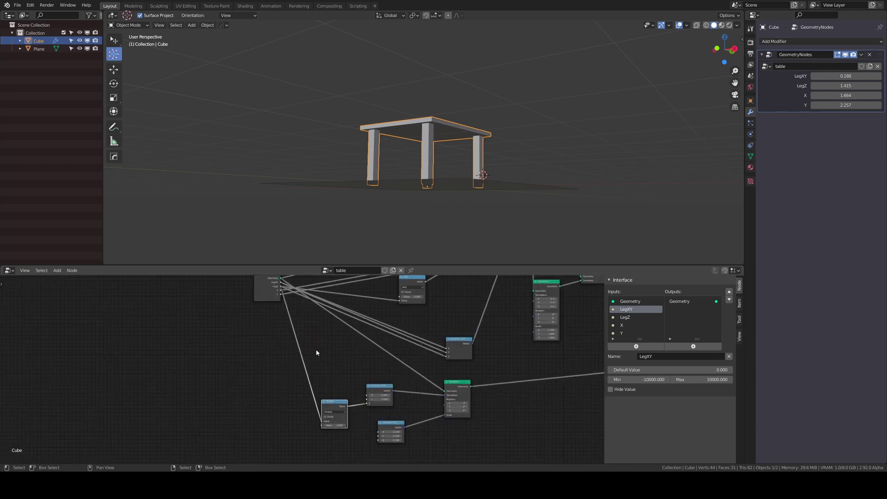
# Try driving the tabletop translation's X and Y from the Group Input's X and Y, and cut those links.
pyautogui.moveTo(275, 296); pyautogui.dragTo(368, 410)
pyautogui.moveTo(274, 301); pyautogui.dragTo(368, 413)
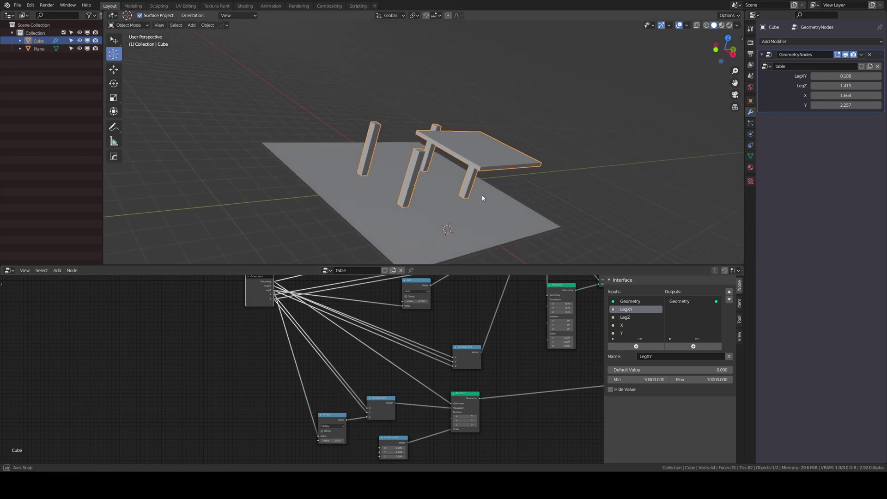
pyautogui.keyDown('ctrl'); pyautogui.moveTo(348, 365); pyautogui.dragTo(349, 364, button='right'); pyautogui.keyUp('ctrl')
# Raise the Multiply node next to the translation Combine XYZ and bring the Group Input node down near the tabletop nodes.
pyautogui.moveTo(337, 418); pyautogui.dragTo(352, 380)
pyautogui.moveTo(289, 374); pyautogui.dragTo(326, 385, button='middle')
pyautogui.moveTo(294, 290); pyautogui.dragTo(278, 407)
pyautogui.moveTo(308, 433); pyautogui.dragTo(293, 327, button='middle')
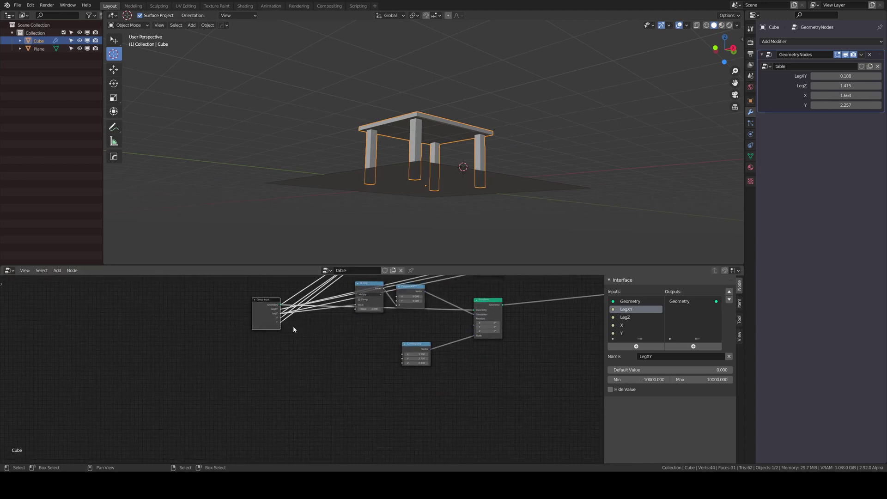
# Link the Group Input's X and Y to the tabletop scale's Combine XYZ, and move the Group Input back up.
pyautogui.moveTo(281, 319); pyautogui.dragTo(403, 354)
pyautogui.moveTo(279, 323); pyautogui.dragTo(287, 324)
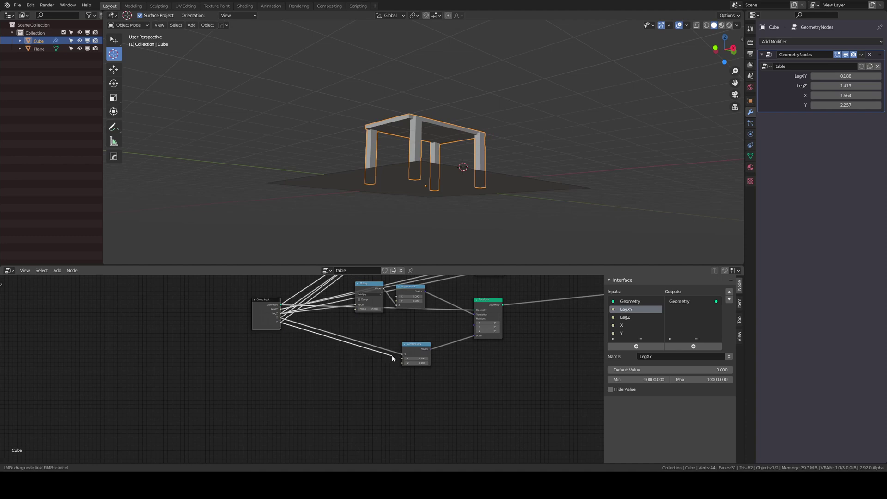
pyautogui.moveTo(402, 362); pyautogui.dragTo(402, 362)
pyautogui.scroll(-5, 379, 341)
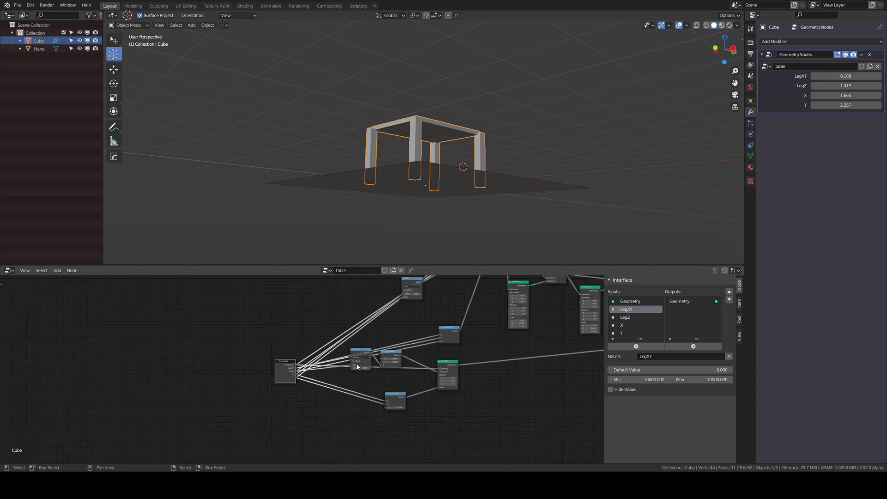
pyautogui.moveTo(287, 387); pyautogui.dragTo(237, 294)
pyautogui.moveTo(420, 388); pyautogui.dragTo(374, 362, button='middle')
# Test the linked tabletop with X at 1.204 and Y at 2.397, examining how its edges meet the legs.
pyautogui.moveTo(428, 133); pyautogui.dragTo(450, 177, button='middle')
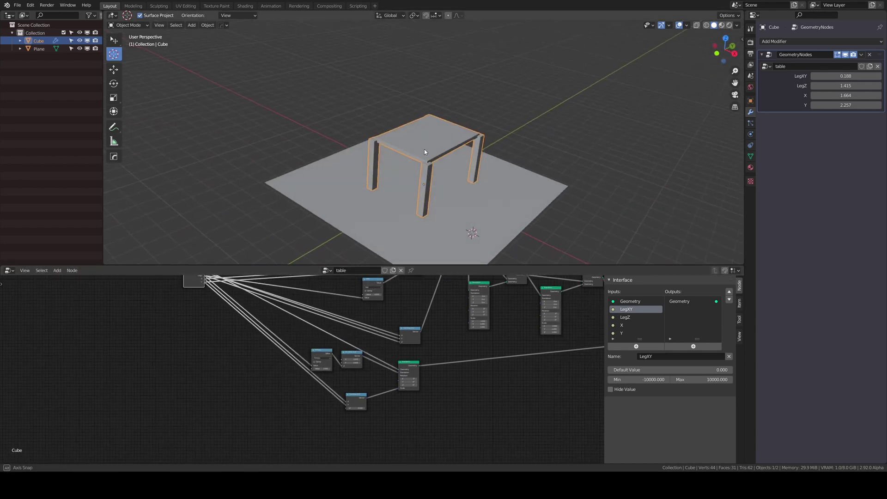
pyautogui.moveTo(425, 149); pyautogui.dragTo(417, 152, button='middle')
pyautogui.moveTo(846, 95)
pyautogui.mouseDown()
pyautogui.moveTo(828, 95)
pyautogui.moveTo(864, 104)
pyautogui.moveTo(849, 105)
pyautogui.mouseUp()
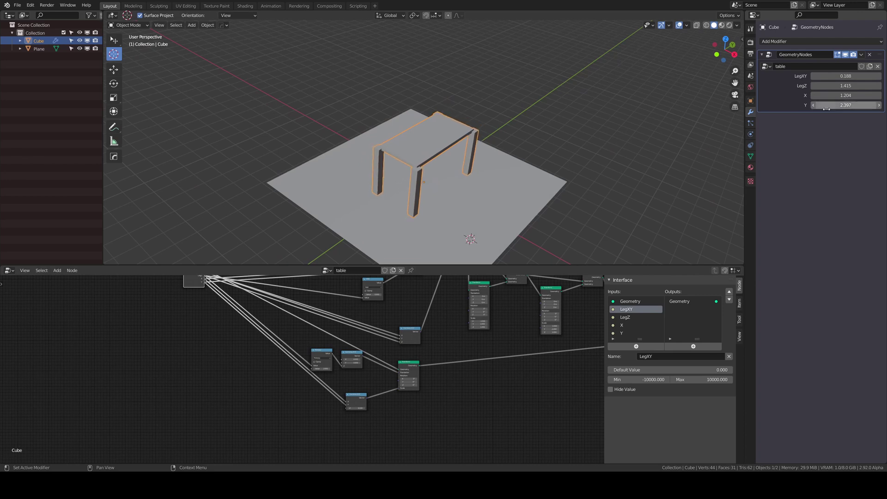
pyautogui.moveTo(422, 181); pyautogui.dragTo(409, 168, button='middle')
pyautogui.scroll(3, 409, 168)
pyautogui.scroll(4, 408, 167)
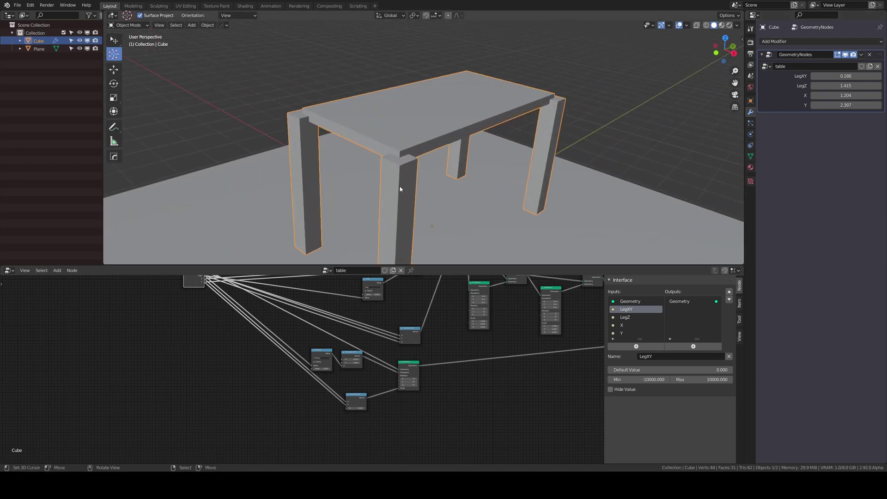
pyautogui.moveTo(399, 188); pyautogui.dragTo(417, 246, button='middle')
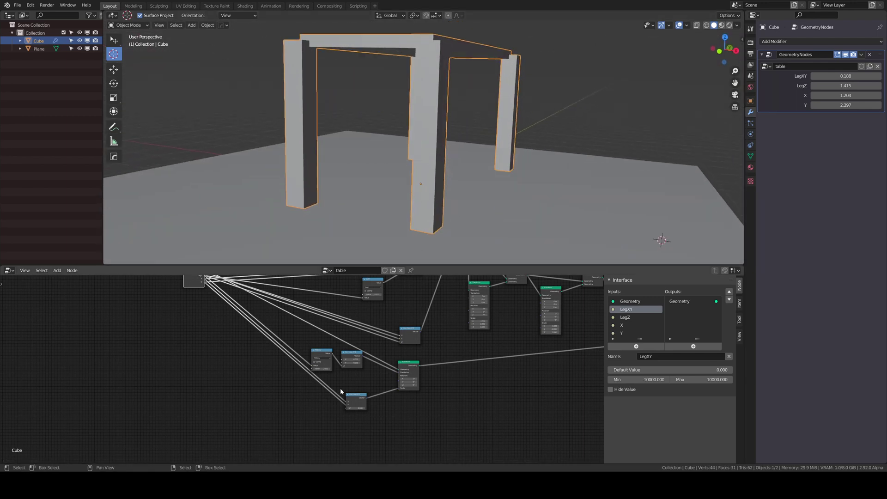
# Move the scale Combine XYZ away from the tabletop Transform to free space around its input links.
pyautogui.moveTo(354, 395); pyautogui.dragTo(323, 397)
pyautogui.scroll(2, 382, 386)
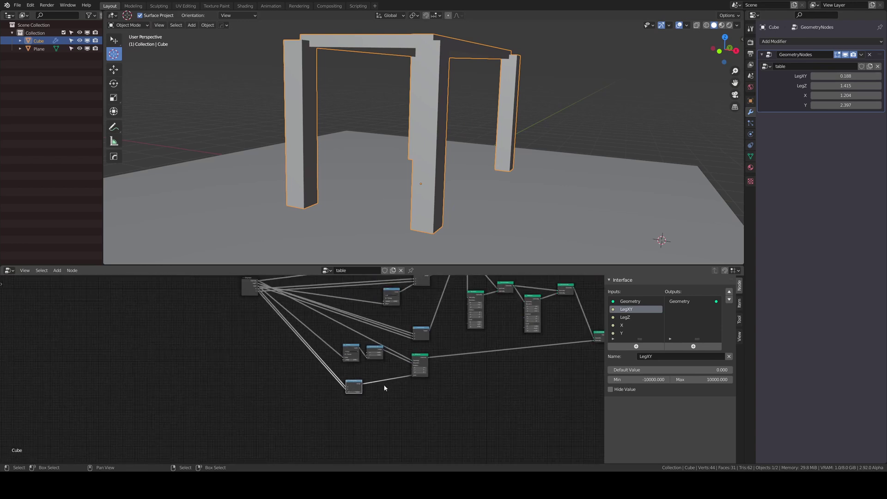
pyautogui.scroll(1, 383, 375)
pyautogui.moveTo(389, 391); pyautogui.dragTo(338, 363, button='middle')
pyautogui.scroll(3, 352, 365)
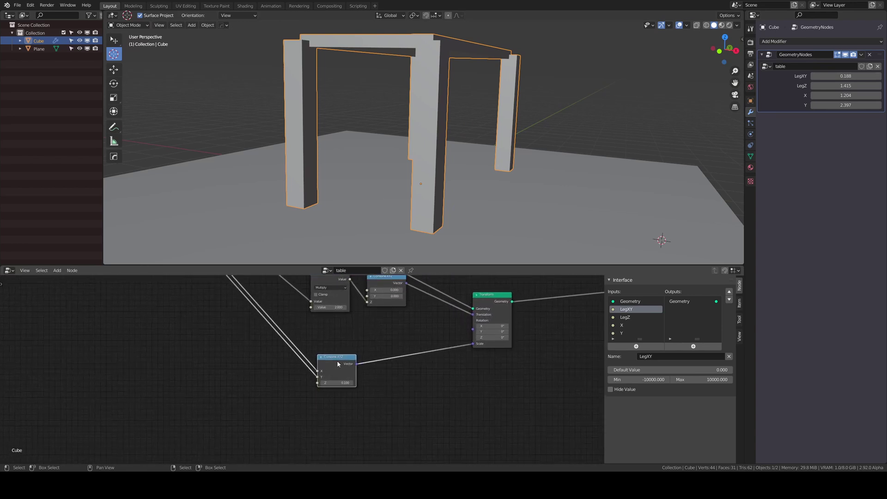
pyautogui.moveTo(336, 365); pyautogui.dragTo(341, 360)
pyautogui.moveTo(295, 343); pyautogui.dragTo(327, 349, button='middle')
# Insert a Math node set to Add with value 0.5 on the Y link into the scale Combine XYZ.
pyautogui.hotkey('shift', 'a')
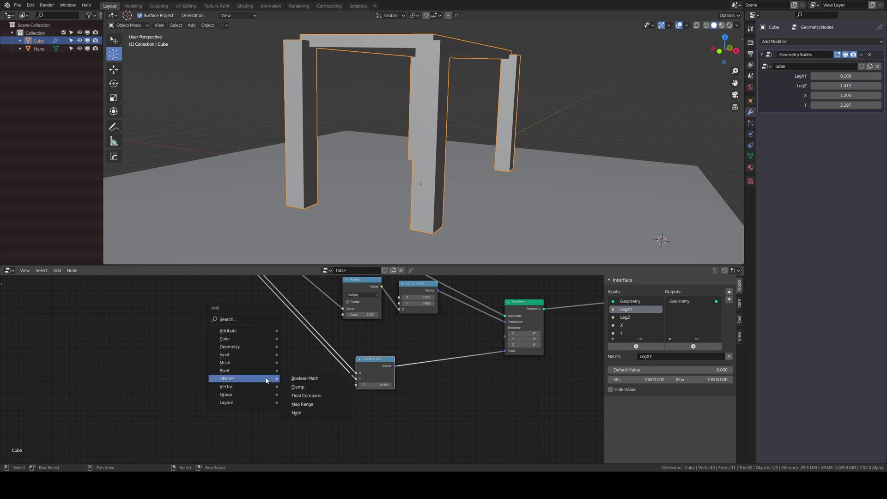
pyautogui.click(297, 413)
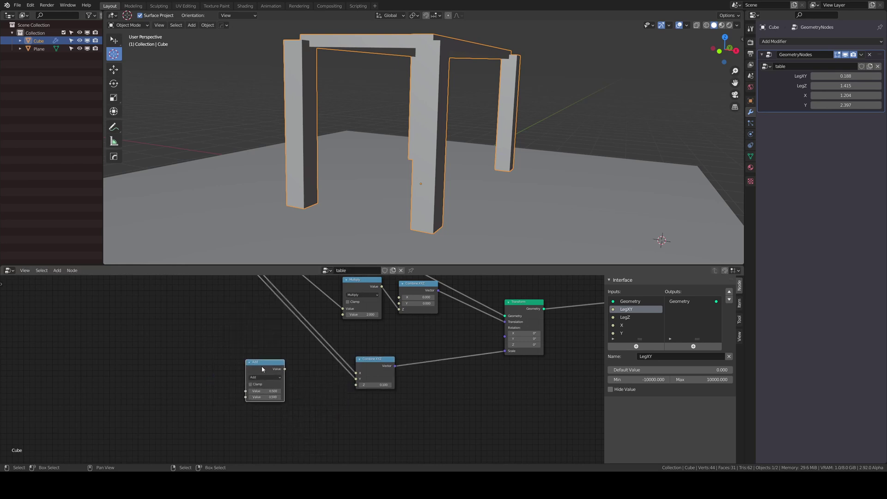
pyautogui.click(306, 355)
pyautogui.moveTo(307, 356); pyautogui.dragTo(295, 374)
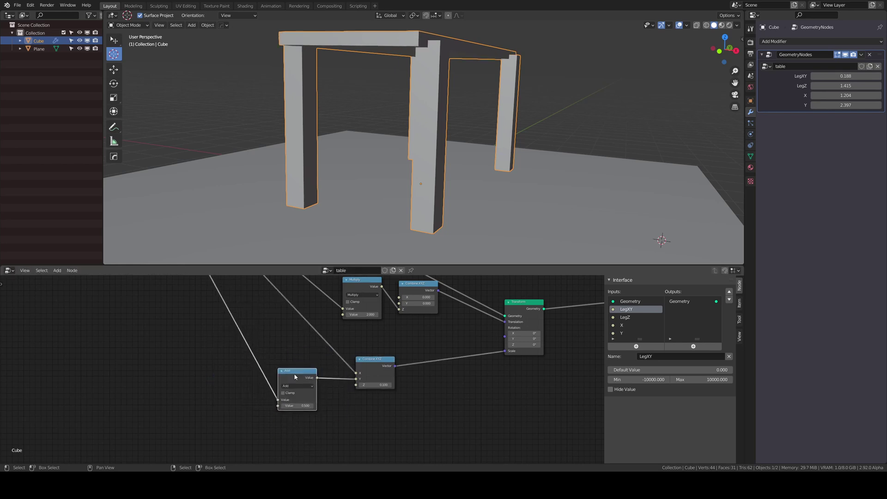
pyautogui.moveTo(321, 399); pyautogui.dragTo(331, 392, button='middle')
# Examine the tabletop's Y overhang from below and keep Add as the Math node's operation.
pyautogui.moveTo(356, 69); pyautogui.dragTo(541, 88, button='middle')
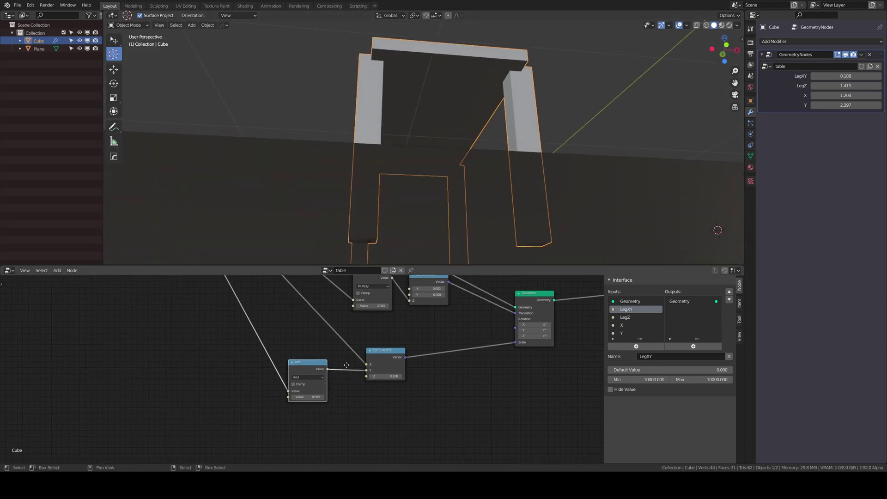
pyautogui.moveTo(346, 365); pyautogui.dragTo(345, 326, button='middle')
pyautogui.scroll(-4, 330, 356)
pyautogui.scroll(7, 312, 365)
pyautogui.click(313, 328)
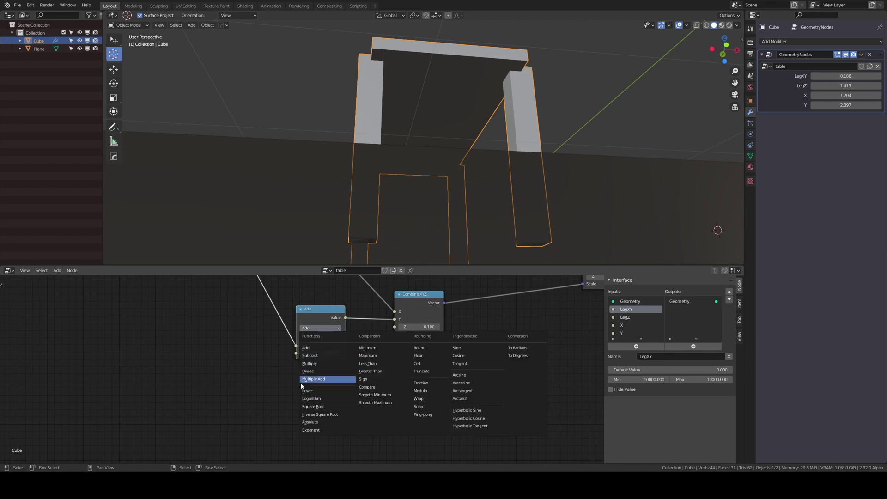
pyautogui.click(305, 348)
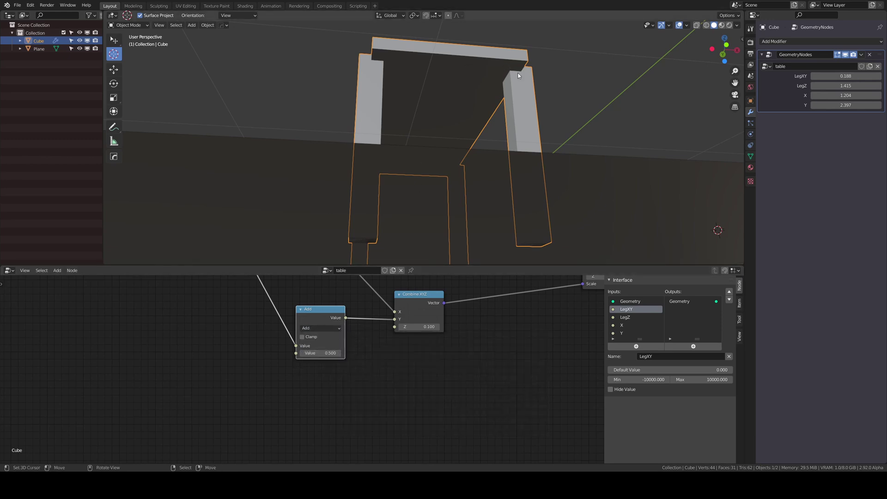
pyautogui.moveTo(467, 98); pyautogui.dragTo(464, 107, button='middle')
# Lower the Add node, insert a duplicate of it on the scale's X link, and stack it above the original.
pyautogui.moveTo(325, 313); pyautogui.dragTo(319, 357)
pyautogui.moveTo(343, 329); pyautogui.dragTo(346, 368, button='middle')
pyautogui.hotkey('shift', 'd')
pyautogui.click(352, 332)
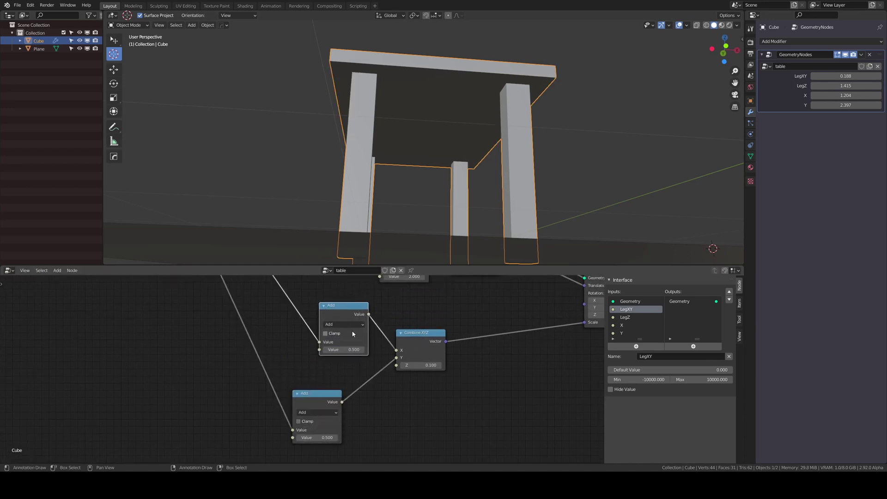
pyautogui.moveTo(350, 307); pyautogui.dragTo(327, 339)
pyautogui.click(327, 338)
# Set the table modifier's X to 0.954 and Y to 1.927, viewing the tabletop overhang from below.
pyautogui.moveTo(455, 106); pyautogui.dragTo(457, 79, button='middle')
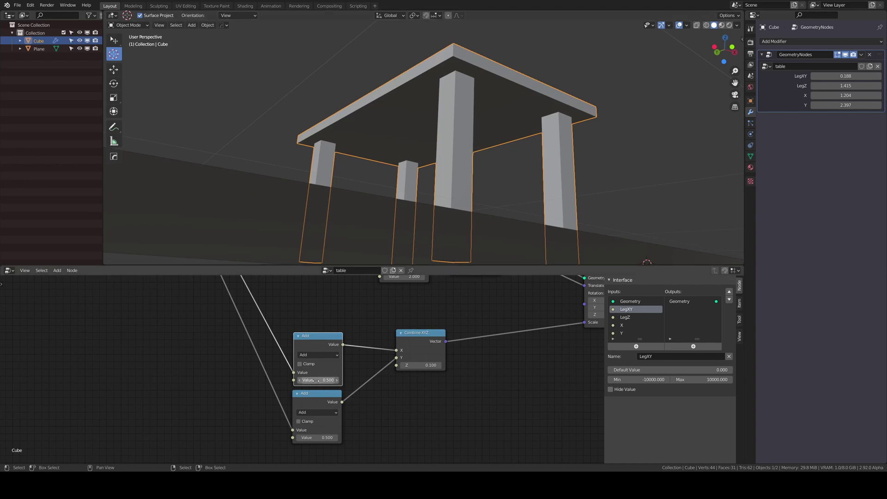
pyautogui.moveTo(846, 95); pyautogui.dragTo(822, 105)
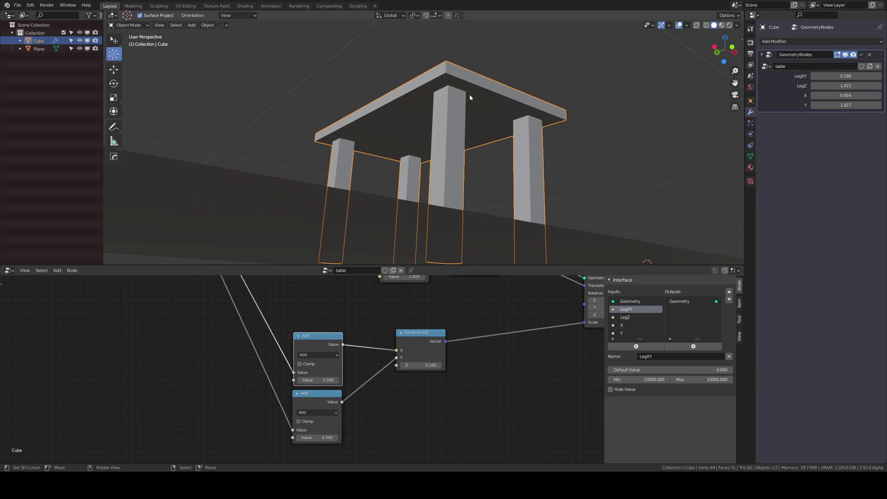
# Change the Math node on the scale's X link to Multiply by 2, and set the table's X to 1.924.
pyautogui.scroll(-4, 266, 378)
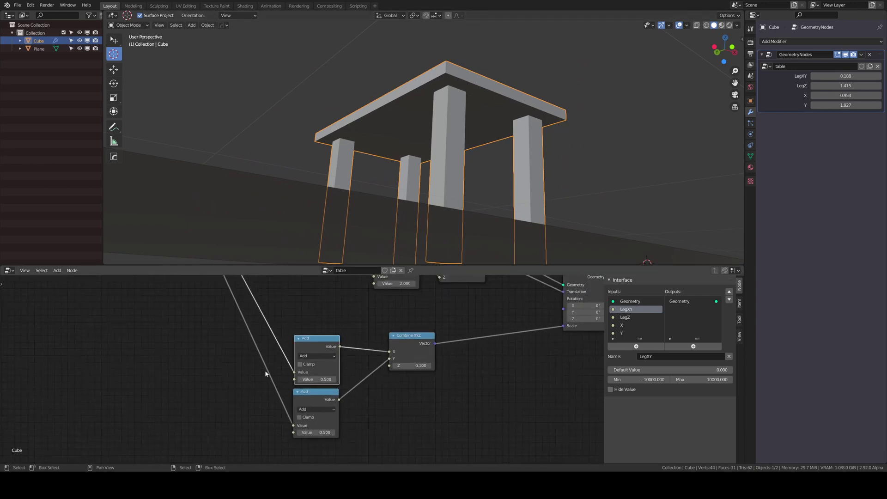
pyautogui.moveTo(268, 367); pyautogui.dragTo(285, 402, button='middle')
pyautogui.scroll(5, 277, 354)
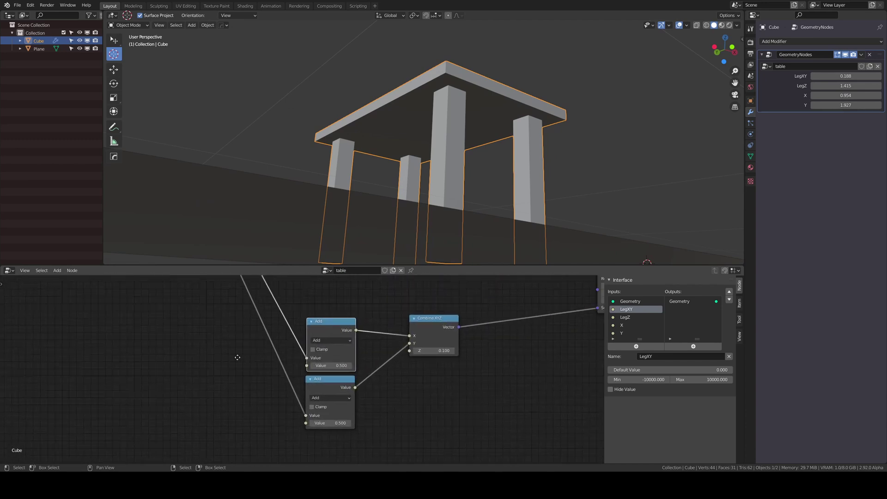
pyautogui.click(337, 331)
pyautogui.click(330, 227)
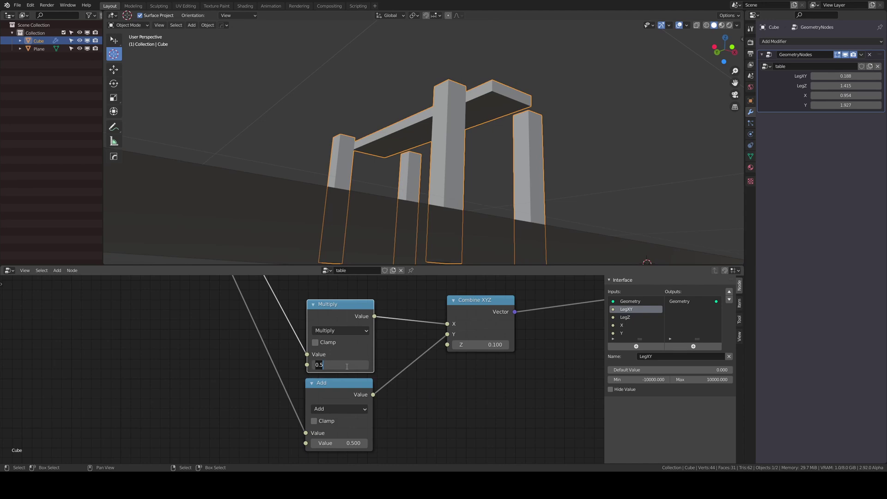
pyautogui.press('Return')
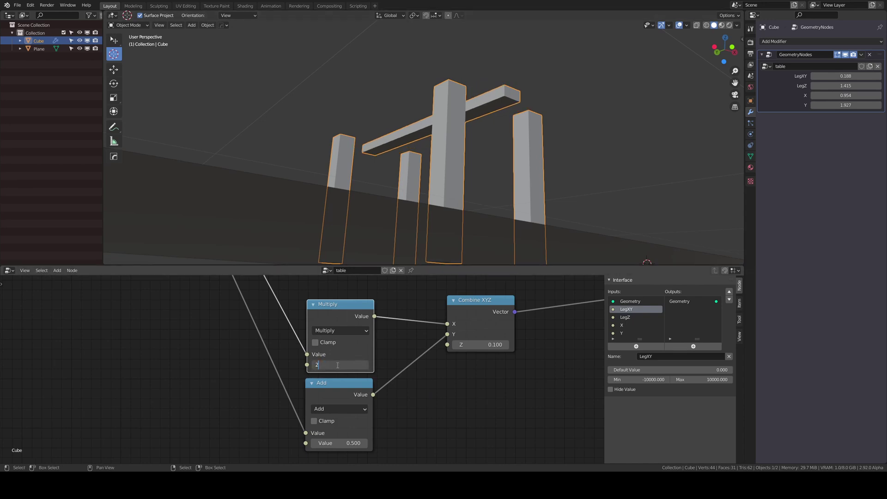
pyautogui.press('Return')
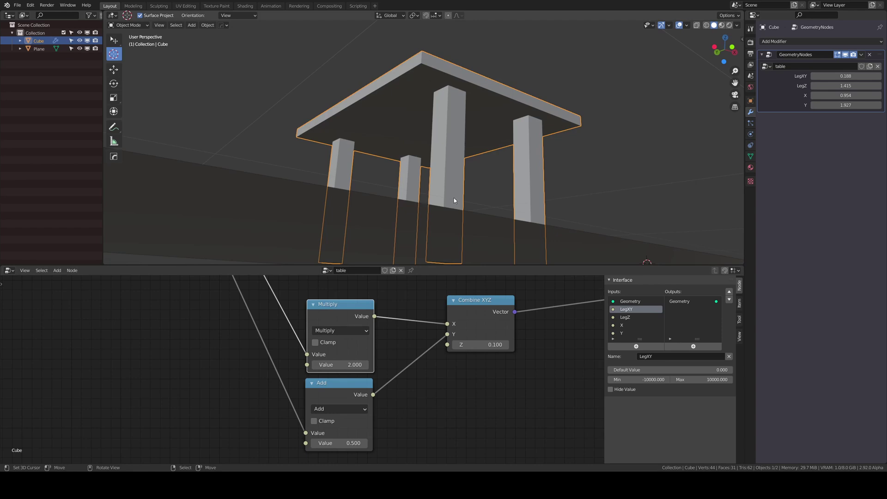
pyautogui.moveTo(846, 95); pyautogui.dragTo(878, 95)
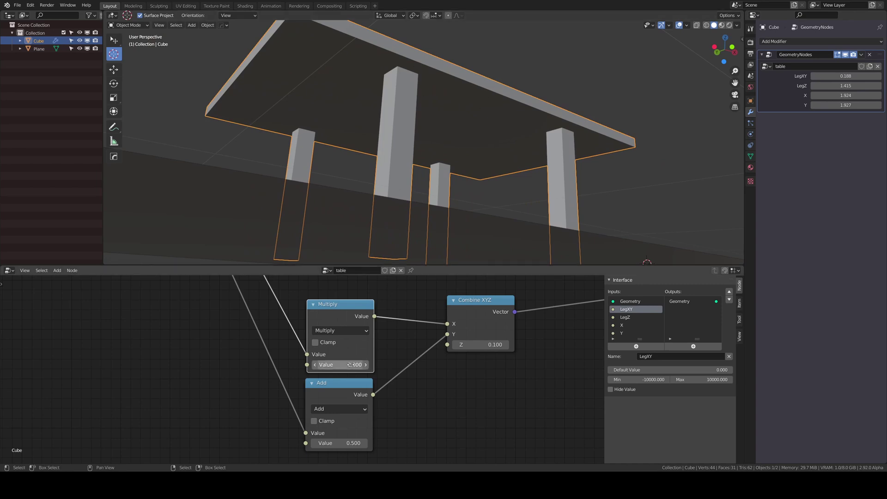
# Change the Math node on the scale's X link back to Add with a value of 0.5.
pyautogui.click(334, 331)
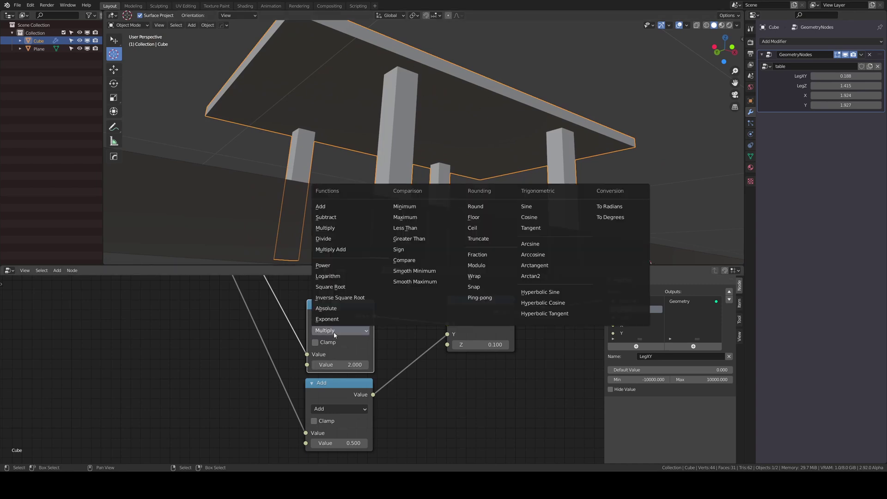
pyautogui.click(332, 207)
pyautogui.click(341, 364)
pyautogui.write('0.')
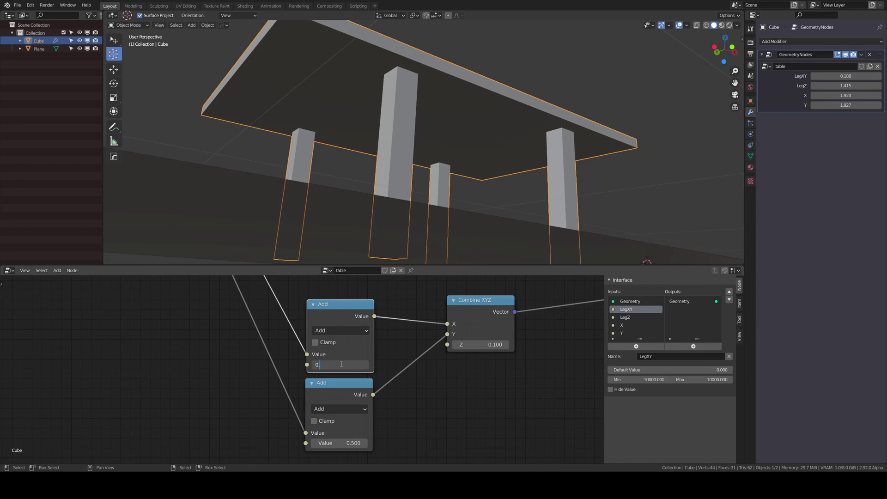
pyautogui.write('5')
pyautogui.press('Return')
# Move the Group Input node down beside the two Add nodes that feed the tabletop's scale.
pyautogui.scroll(7, 332, 384)
pyautogui.scroll(-15, 331, 383)
pyautogui.moveTo(256, 368); pyautogui.dragTo(348, 412, button='middle')
pyautogui.scroll(-6, 298, 370)
pyautogui.moveTo(292, 335); pyautogui.dragTo(382, 406, button='middle')
pyautogui.moveTo(365, 319); pyautogui.dragTo(357, 419)
pyautogui.moveTo(391, 419); pyautogui.dragTo(353, 276, button='middle')
pyautogui.moveTo(321, 285); pyautogui.dragTo(395, 329)
pyautogui.scroll(-5, 401, 336)
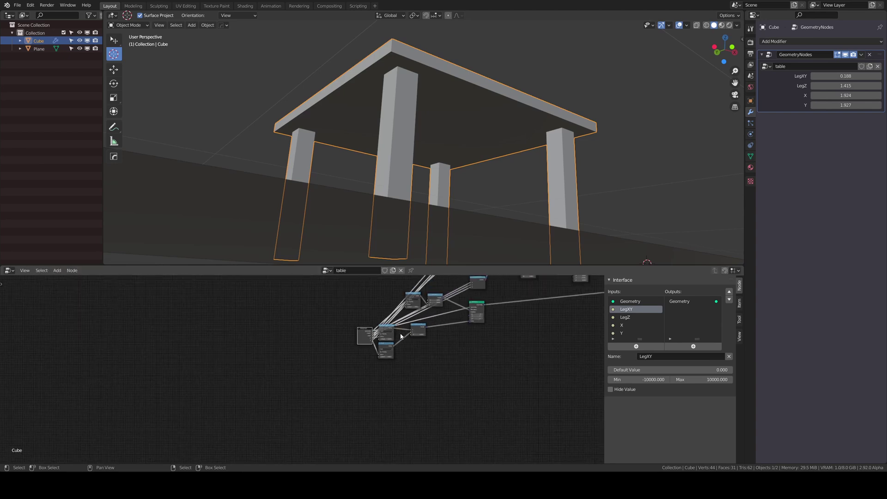
pyautogui.scroll(5, 397, 351)
pyautogui.moveTo(365, 329); pyautogui.dragTo(333, 331)
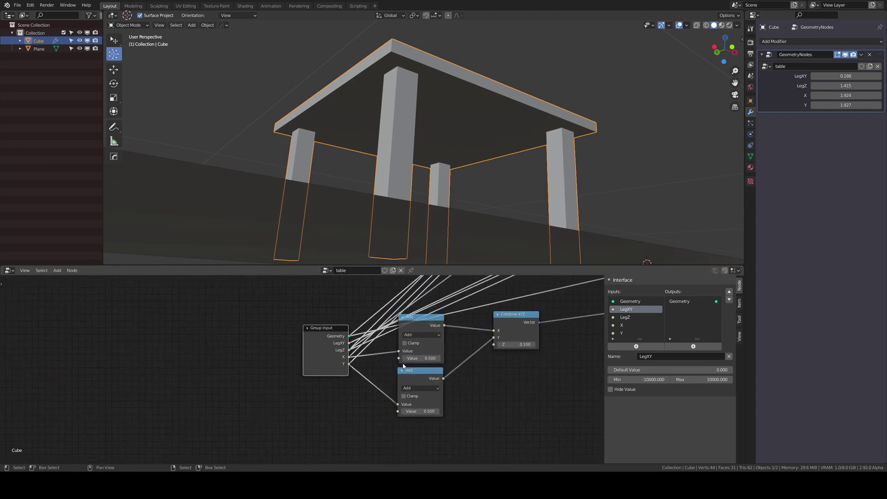
# Expose the second value of both Add nodes as one shared group input, and move Group Input back up clear of the nodes.
pyautogui.moveTo(398, 358); pyautogui.dragTo(348, 372)
pyautogui.click(399, 412)
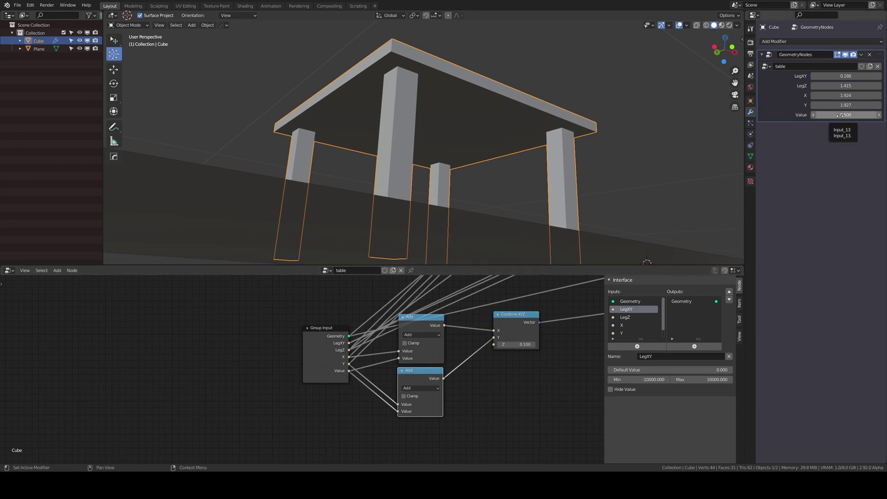
pyautogui.scroll(3, 342, 351)
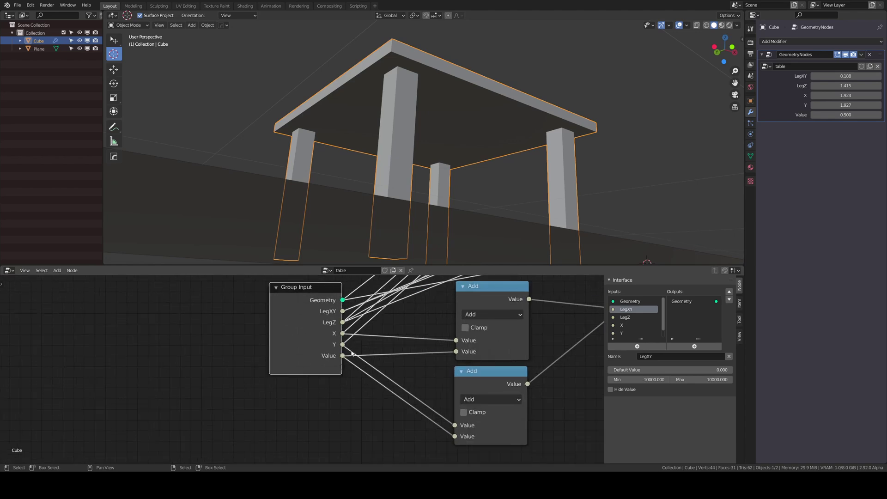
pyautogui.scroll(-5, 351, 354)
pyautogui.moveTo(296, 423); pyautogui.dragTo(218, 296)
# Set the table modifier's LegXY to 0.148, LegZ to 1.585, X to 2.684, Y to 2.667 and Value to 1.050.
pyautogui.moveTo(416, 74); pyautogui.dragTo(393, 160, button='middle')
pyautogui.scroll(4, 384, 193)
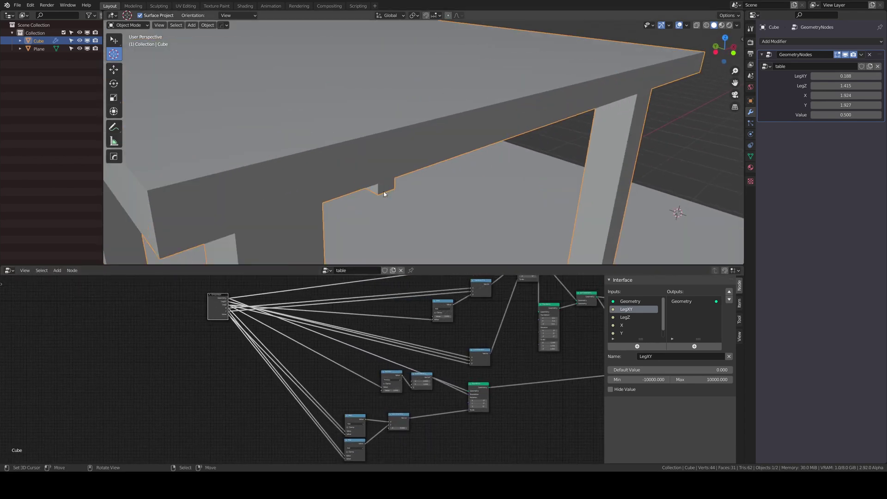
pyautogui.scroll(-8, 384, 194)
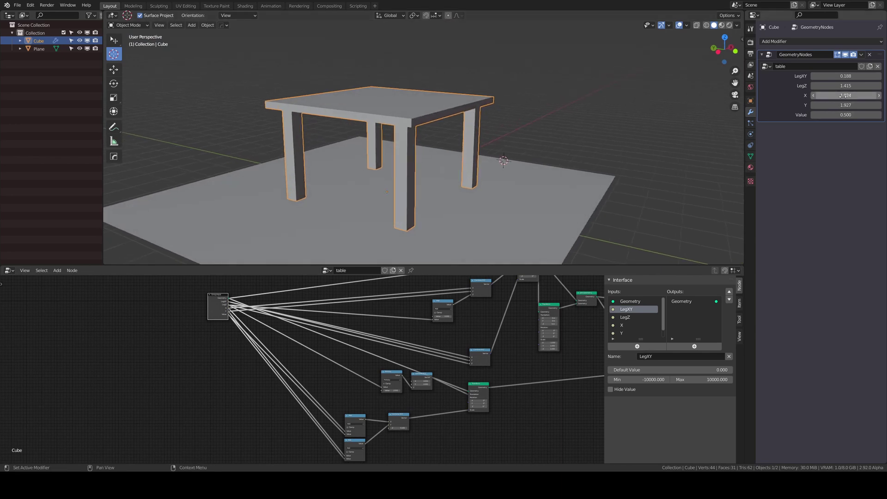
pyautogui.moveTo(844, 95); pyautogui.dragTo(866, 105)
pyautogui.moveTo(823, 76); pyautogui.dragTo(853, 115)
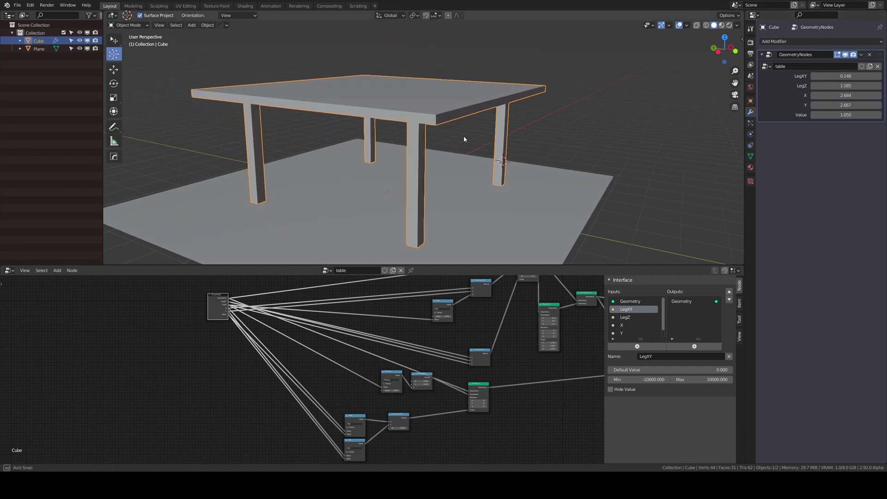
# Examine the resized table's legs and tabletop overhang from below and from above.
pyautogui.moveTo(464, 135); pyautogui.dragTo(437, 74, button='middle')
pyautogui.scroll(3, 496, 135)
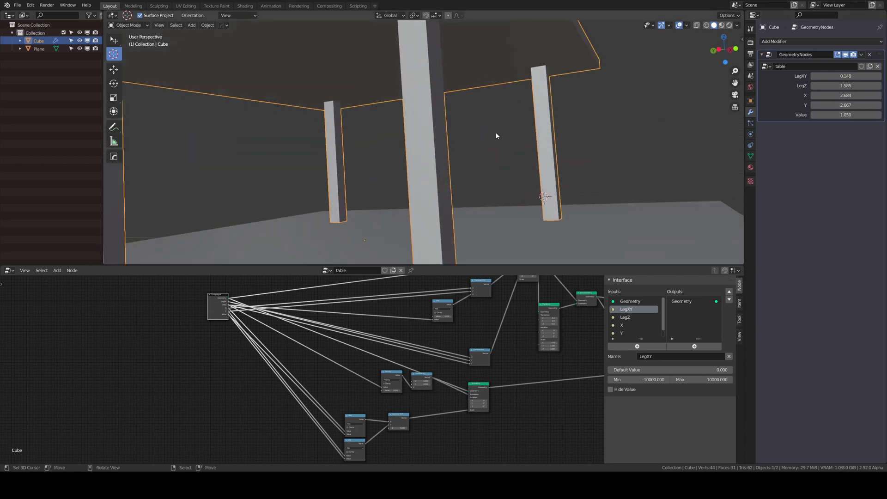
pyautogui.scroll(-6, 485, 139)
pyautogui.moveTo(469, 146); pyautogui.dragTo(484, 163, button='middle')
pyautogui.moveTo(510, 401); pyautogui.dragTo(369, 395, button='middle')
pyautogui.moveTo(407, 153)
pyautogui.mouseDown(button='middle')
pyautogui.moveTo(396, 126)
pyautogui.moveTo(410, 153)
pyautogui.mouseUp(button='middle')
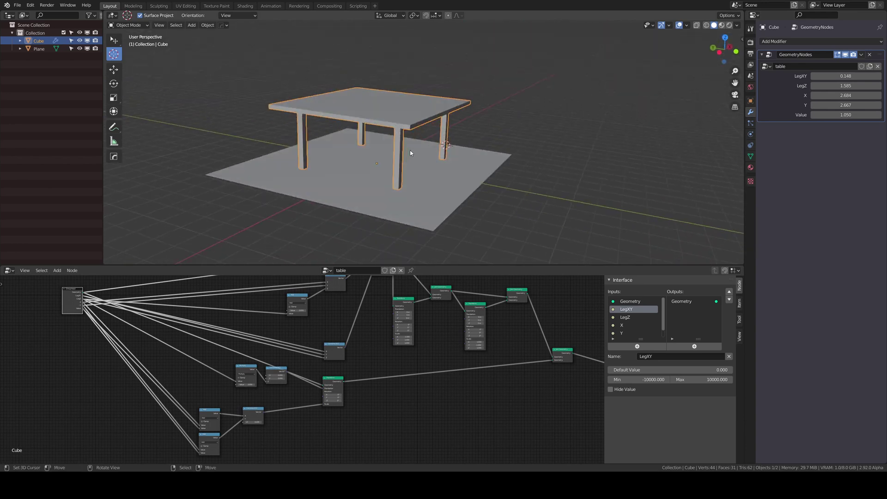
pyautogui.scroll(-3, 474, 166)
pyautogui.moveTo(473, 172); pyautogui.dragTo(387, 168, button='middle')
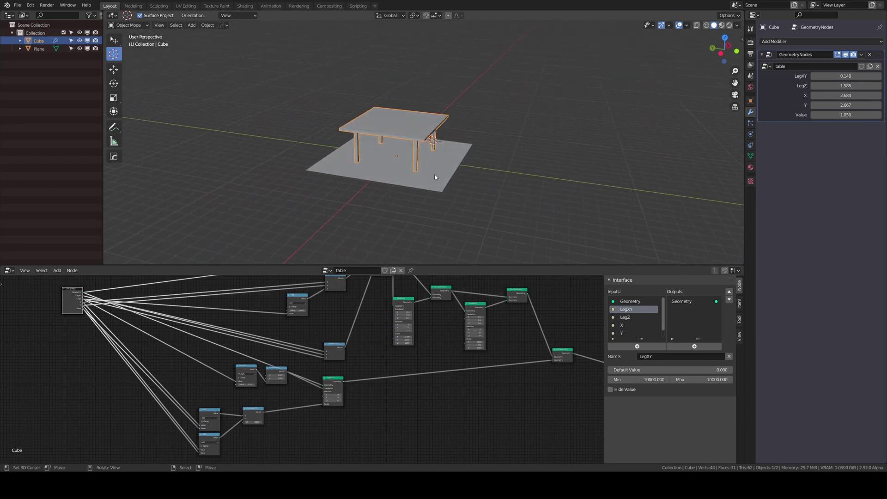
# Add a cylinder mesh, reset its location to the origin, and move it along Y clear of the table and plane.
pyautogui.hotkey('shift', 'a')
pyautogui.moveTo(452, 188)
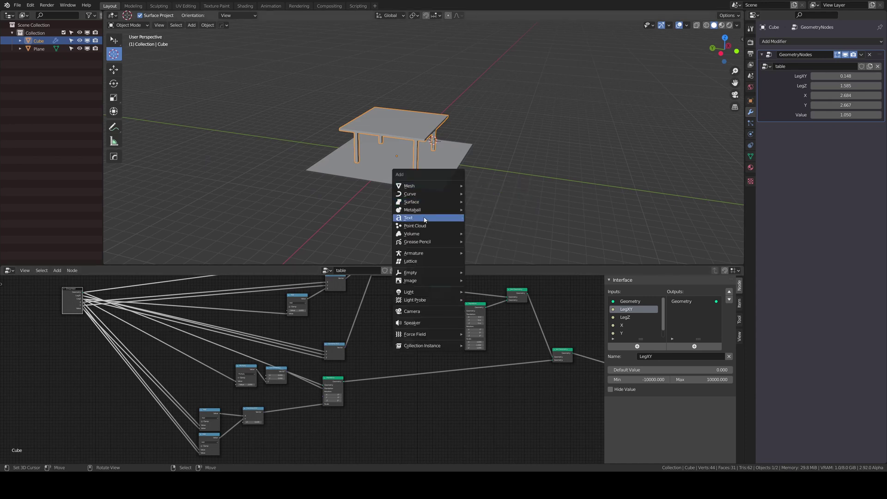
pyautogui.click(480, 226)
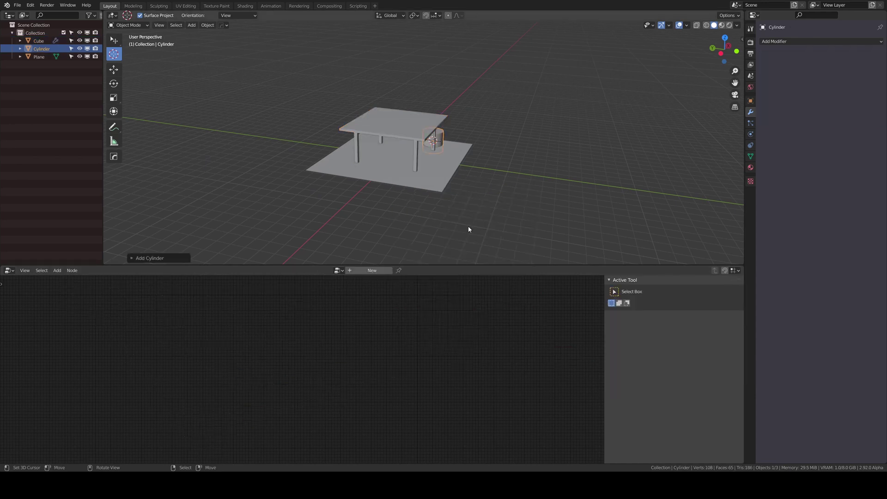
pyautogui.moveTo(413, 166); pyautogui.dragTo(439, 163, button='middle')
pyautogui.press('g')
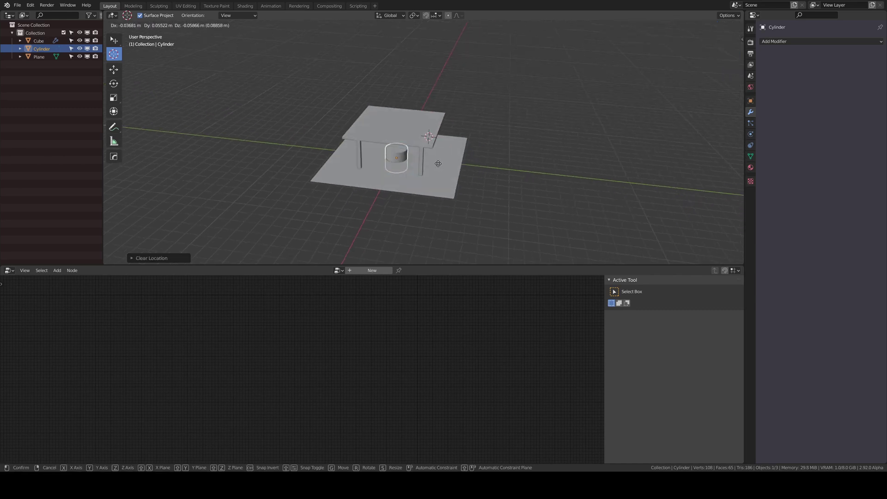
pyautogui.press('y')
pyautogui.click(571, 178)
# Add a Geometry Nodes modifier to the cylinder and assign the table node group to it.
pyautogui.keyDown('shift'); pyautogui.moveTo(549, 228); pyautogui.dragTo(513, 204, button='middle'); pyautogui.keyUp('shift')
pyautogui.click(811, 41)
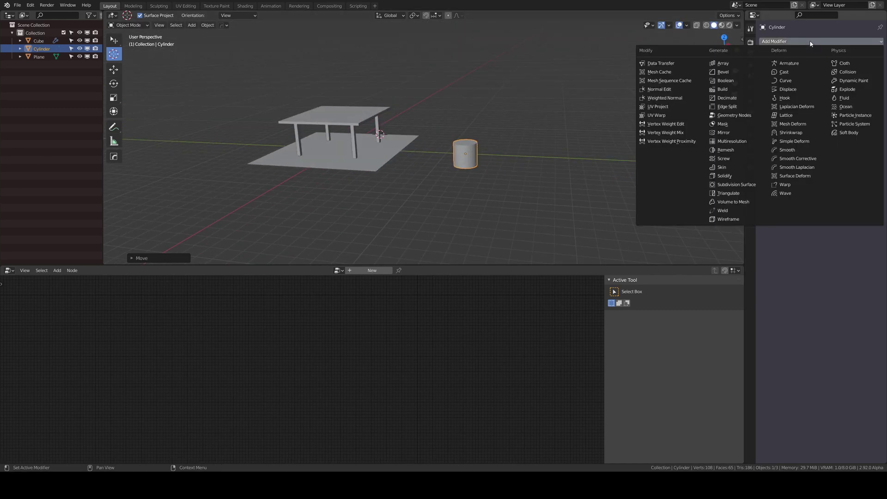
pyautogui.click(730, 115)
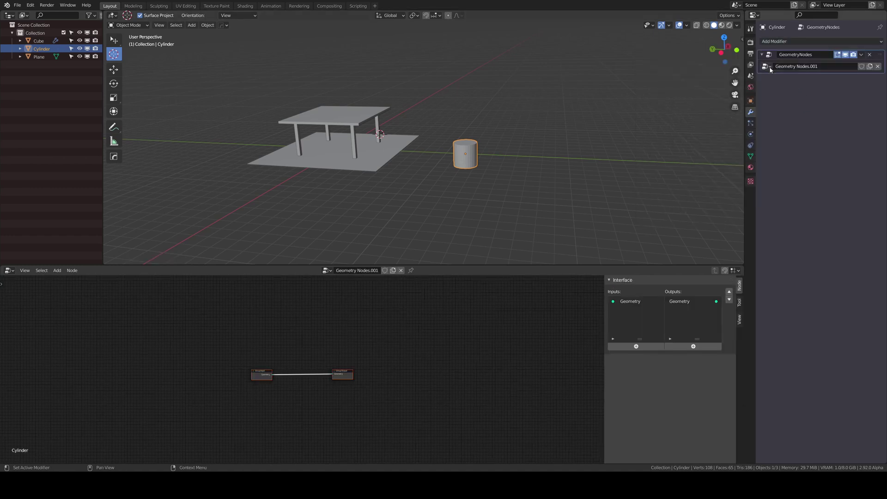
pyautogui.click(767, 66)
pyautogui.click(774, 94)
# Set the cylinder table's LegXY to 0.800, LegZ to 1.550, X to 3.490 and Y to 2.380.
pyautogui.moveTo(461, 151); pyautogui.dragTo(461, 155, button='middle')
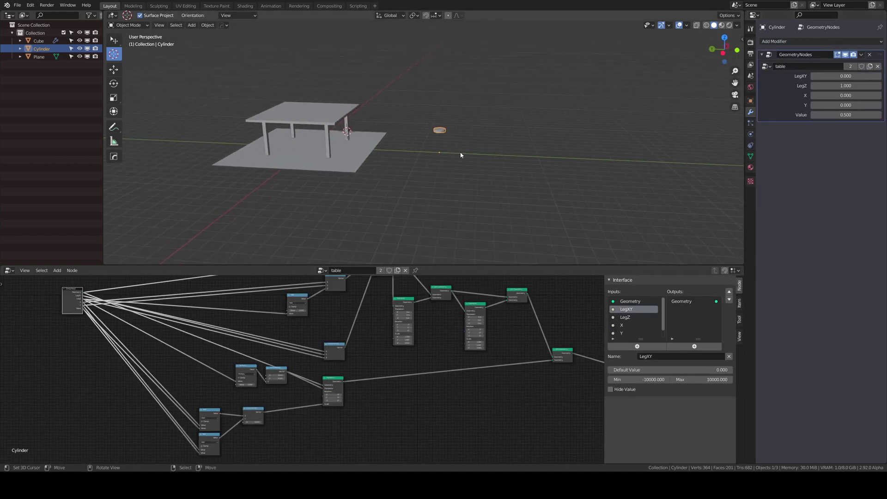
pyautogui.keyDown('shift'); pyautogui.moveTo(675, 111); pyautogui.dragTo(657, 142, button='middle'); pyautogui.keyUp('shift')
pyautogui.scroll(-3, 615, 171)
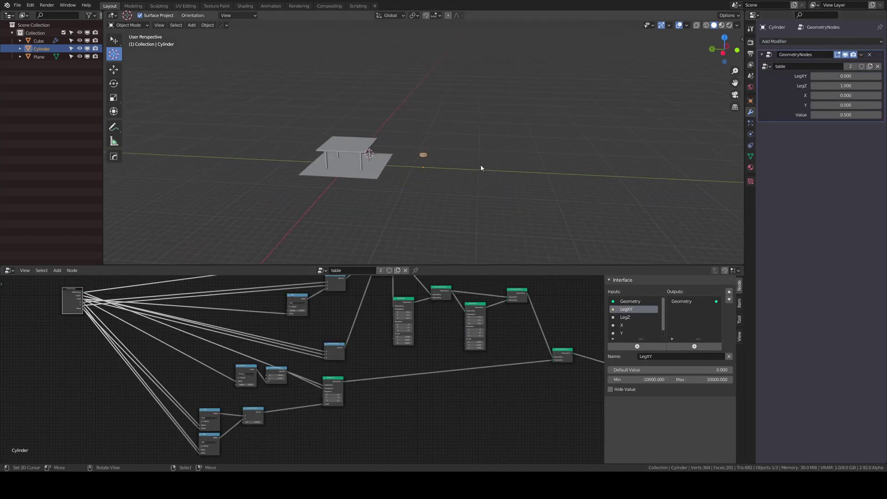
pyautogui.press('KP_Decimal')
pyautogui.scroll(-6, 513, 150)
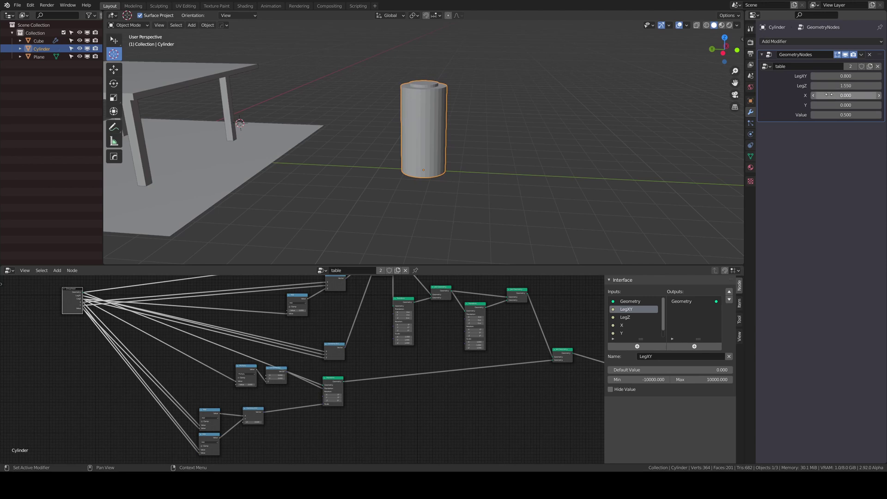
pyautogui.moveTo(829, 95); pyautogui.dragTo(864, 105)
pyautogui.moveTo(548, 131); pyautogui.dragTo(421, 142, button='middle')
pyautogui.scroll(-2, 504, 154)
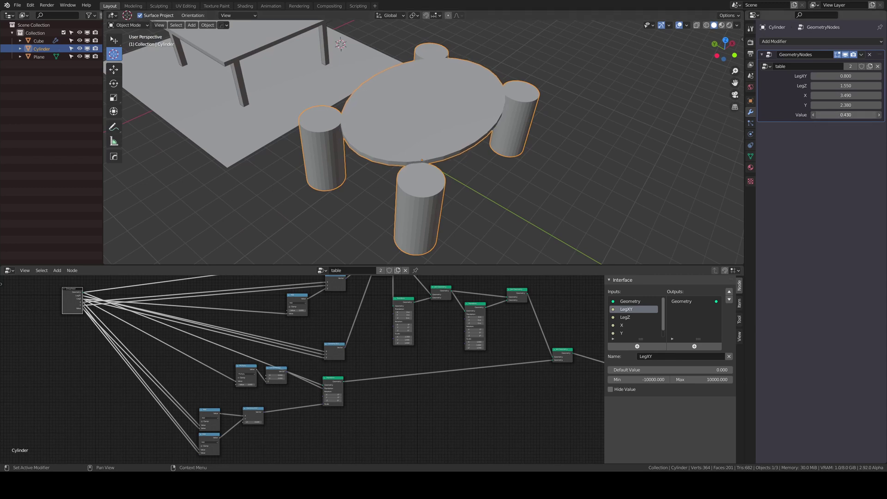
# Set the cylinder table's Value to 3.050, LegXY to 0.220 and LegZ to 0.750.
pyautogui.moveTo(845, 114); pyautogui.dragTo(878, 114)
pyautogui.moveTo(425, 148); pyautogui.dragTo(406, 118, button='middle')
pyautogui.moveTo(846, 75); pyautogui.dragTo(816, 86)
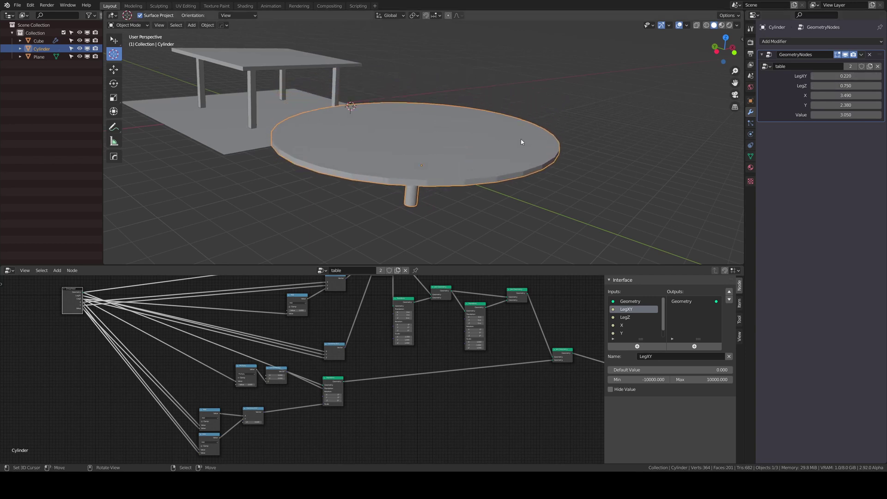
pyautogui.moveTo(525, 143); pyautogui.dragTo(513, 125, button='middle')
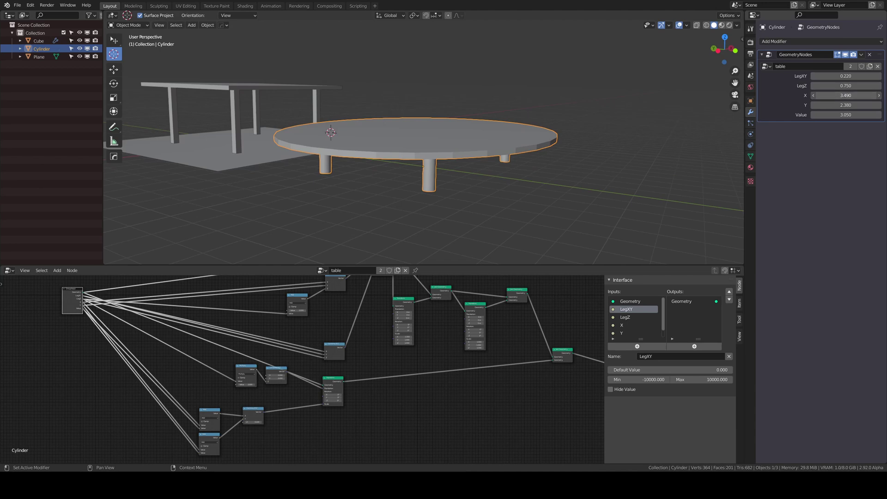
# Set the cylinder table's X to 1.680, Y to 0.770 and Value to 1.190, viewing the legs from below.
pyautogui.moveTo(850, 95); pyautogui.dragTo(829, 105)
pyautogui.moveTo(565, 159); pyautogui.dragTo(555, 129, button='middle')
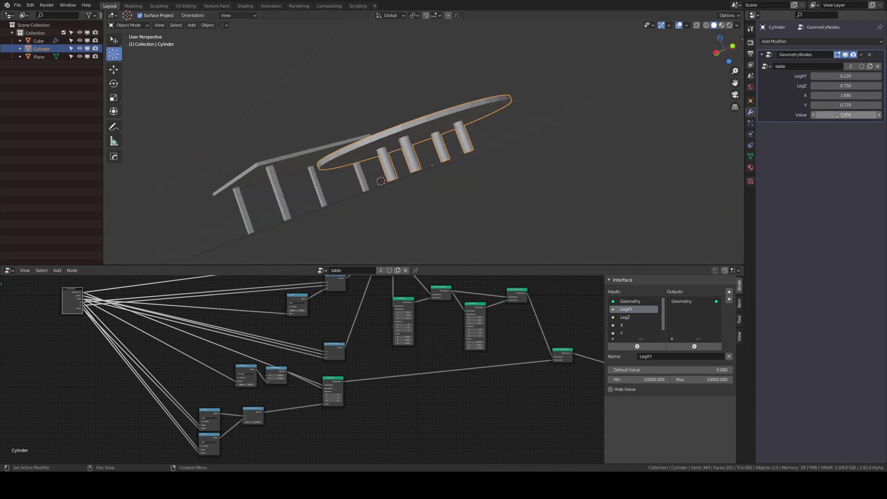
pyautogui.moveTo(550, 178); pyautogui.dragTo(572, 128, button='middle')
pyautogui.moveTo(823, 116); pyautogui.dragTo(798, 115)
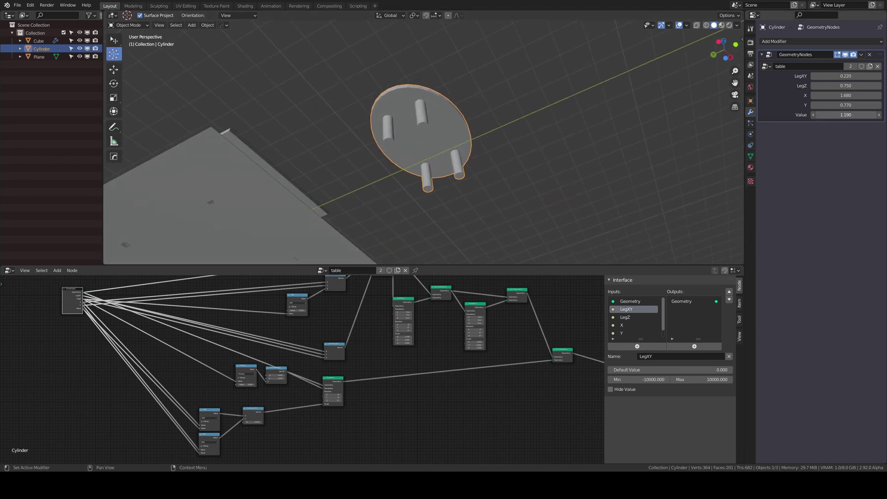
# Examine the square and round tables side by side and browse the available geometry node categories.
pyautogui.moveTo(466, 132); pyautogui.dragTo(455, 160, button='middle')
pyautogui.scroll(3, 452, 182)
pyautogui.scroll(-3, 424, 201)
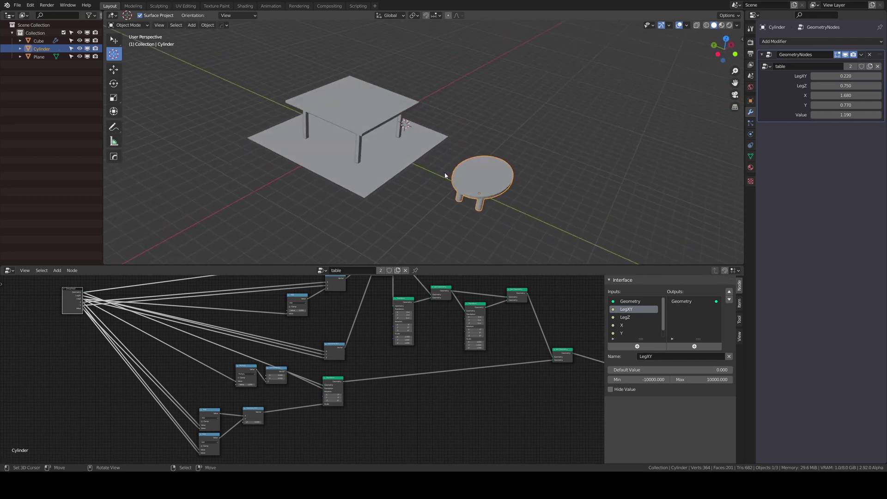
pyautogui.moveTo(422, 182); pyautogui.dragTo(430, 166, button='middle')
pyautogui.scroll(1, 356, 334)
pyautogui.moveTo(394, 304); pyautogui.dragTo(365, 338, button='middle')
pyautogui.moveTo(452, 300); pyautogui.dragTo(366, 359, button='middle')
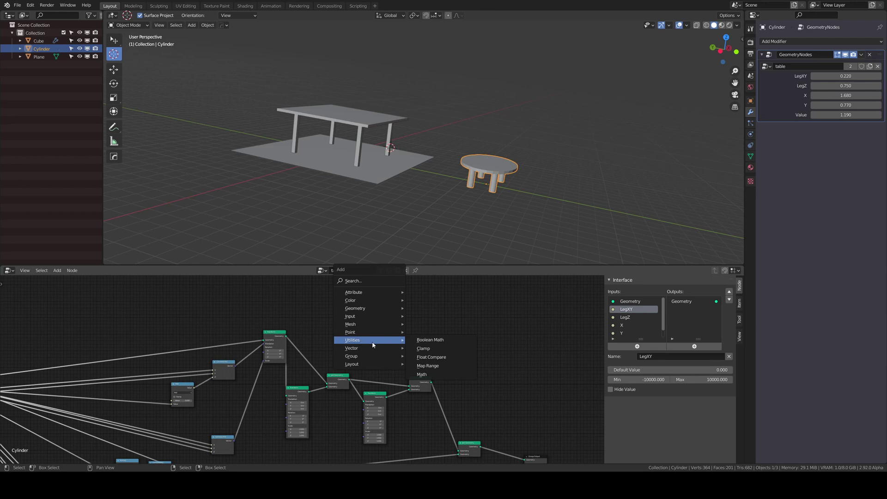
pyautogui.moveTo(358, 347)
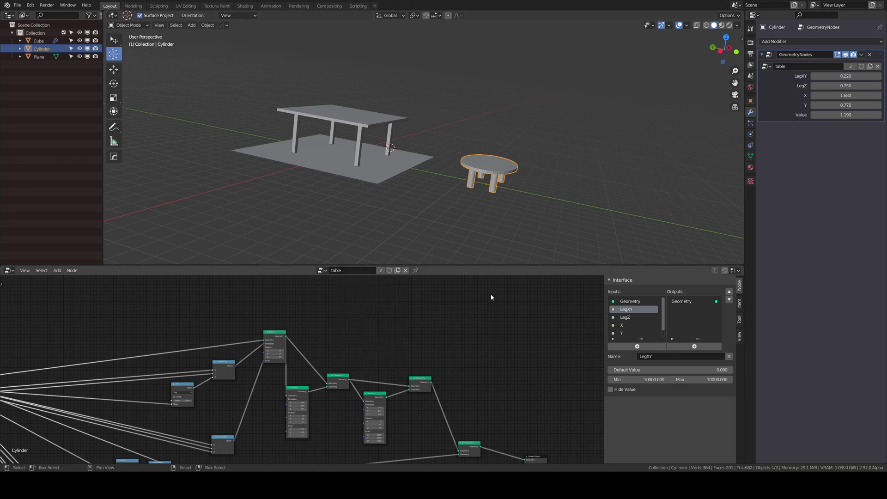
# Select the cube-based table and look over its complete node tree.
pyautogui.moveTo(445, 164); pyautogui.dragTo(481, 160, button='middle')
pyautogui.rightClick(365, 136)
pyautogui.scroll(4, 416, 424)
pyautogui.moveTo(394, 430); pyautogui.dragTo(410, 385, button='middle')
pyautogui.scroll(-7, 417, 340)
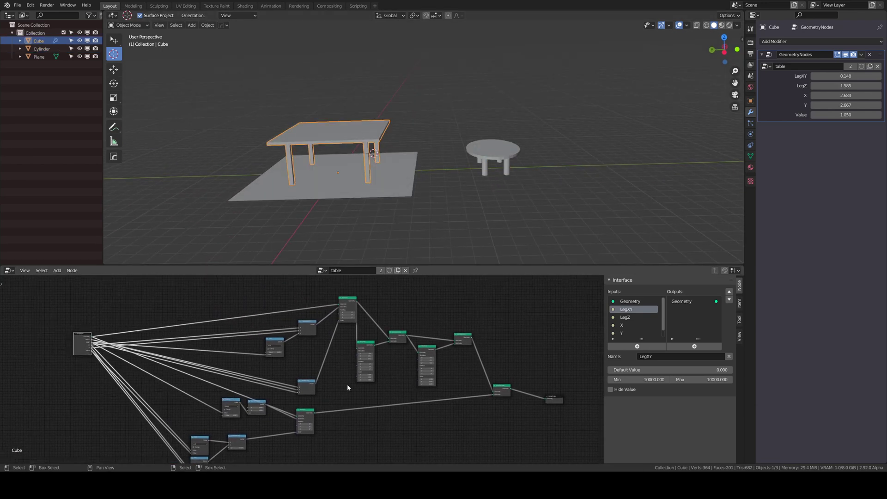
pyautogui.moveTo(347, 388); pyautogui.dragTo(340, 358, button='middle')
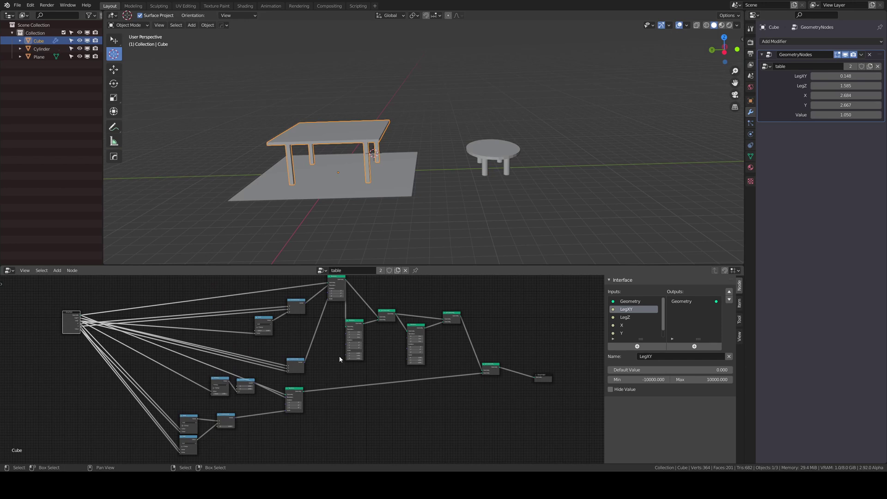
pyautogui.moveTo(446, 367); pyautogui.dragTo(477, 365, button='middle')
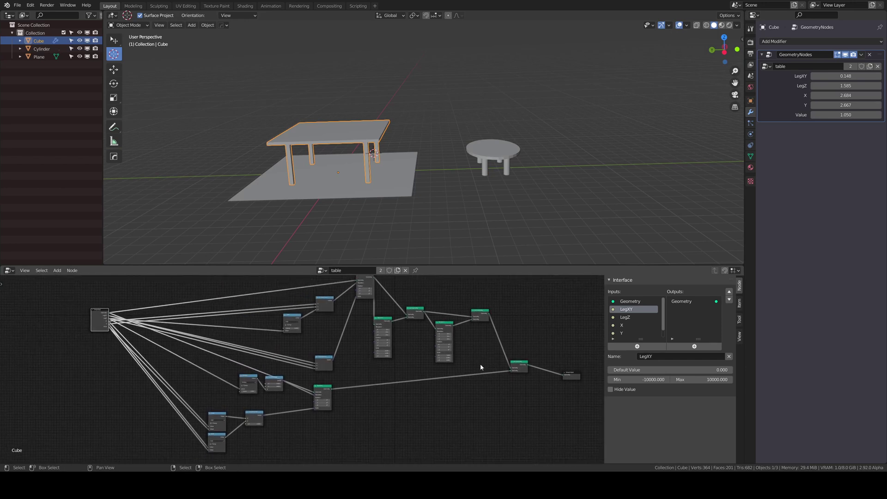
pyautogui.scroll(-3, 467, 362)
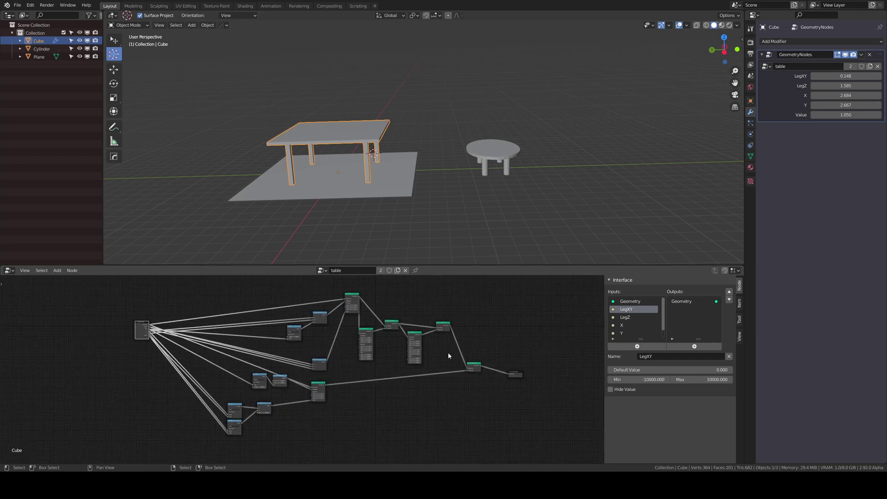